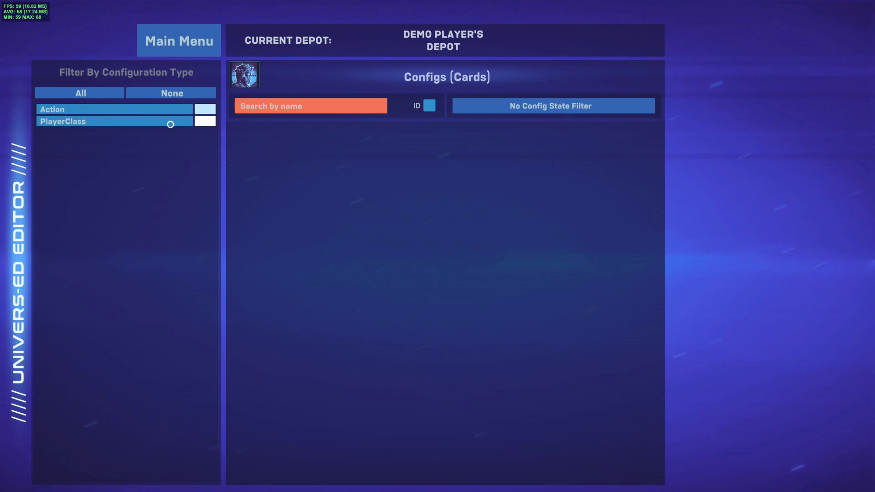
# Step: Leave the editor and open the class swap screen from the game's mission area
pyautogui.click(191, 52)
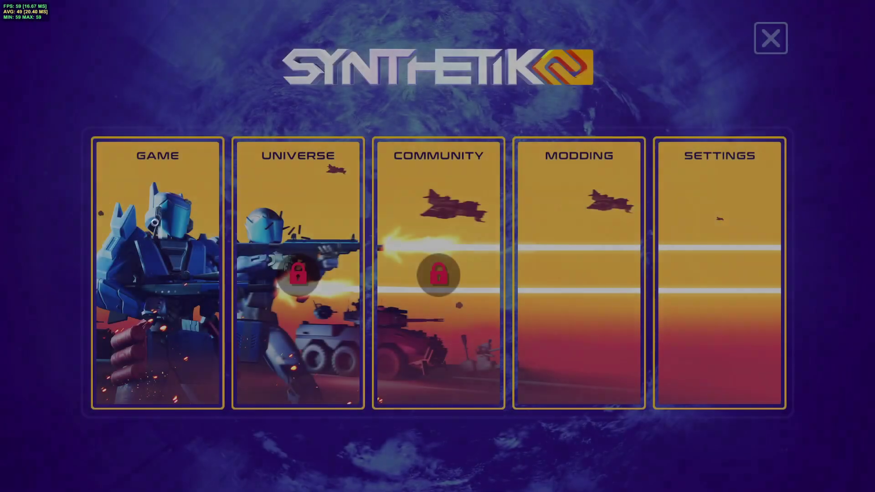
pyautogui.click(155, 220)
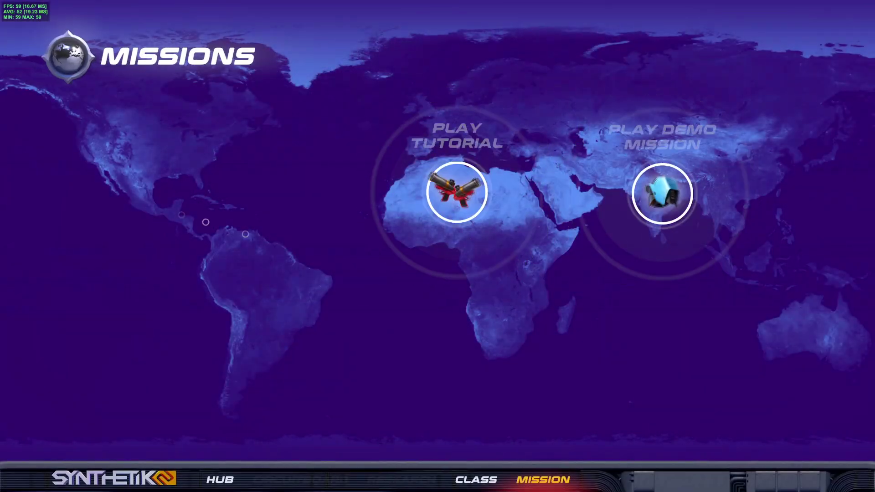
pyautogui.click(470, 469)
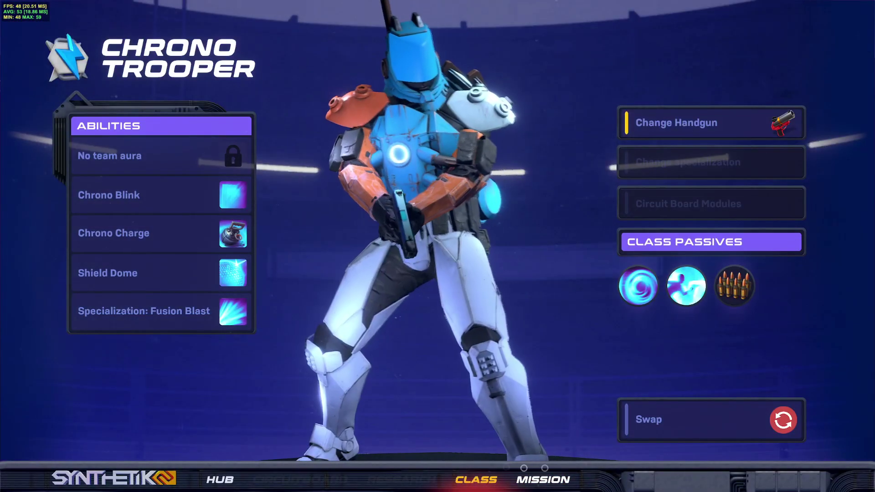
pyautogui.click(663, 432)
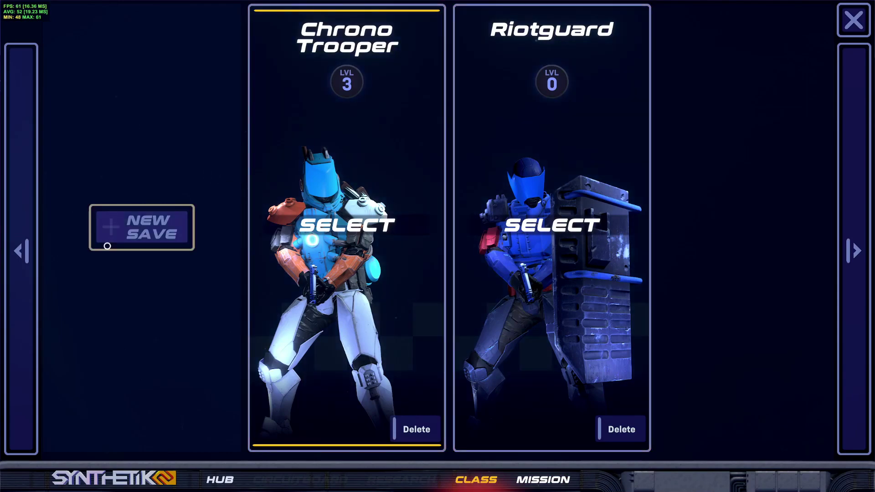
# Step: Preview the Grenadier, Riotguard and Chrono Trooper classes offered for a new save, and go back to the hub without accepting one
pyautogui.click(140, 225)
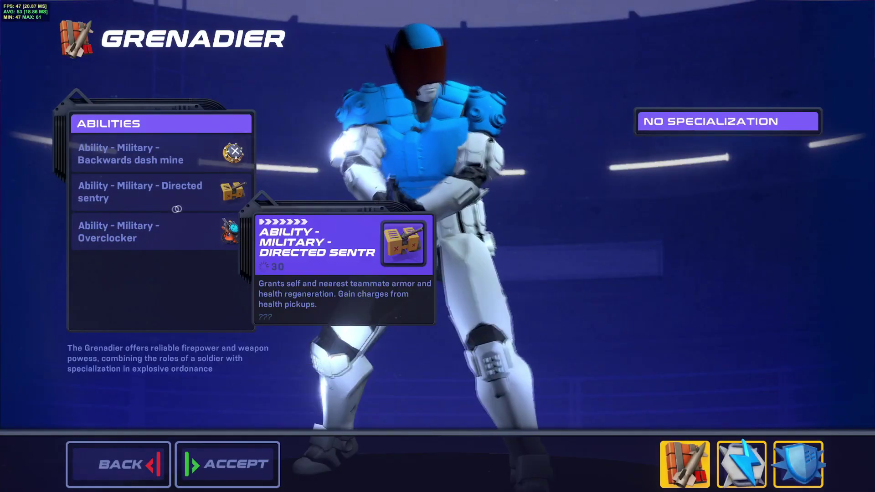
pyautogui.click(799, 462)
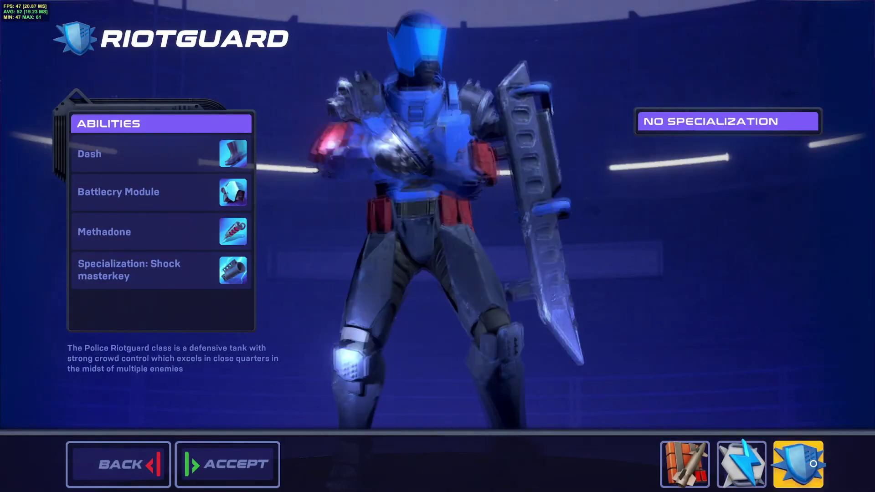
pyautogui.click(732, 470)
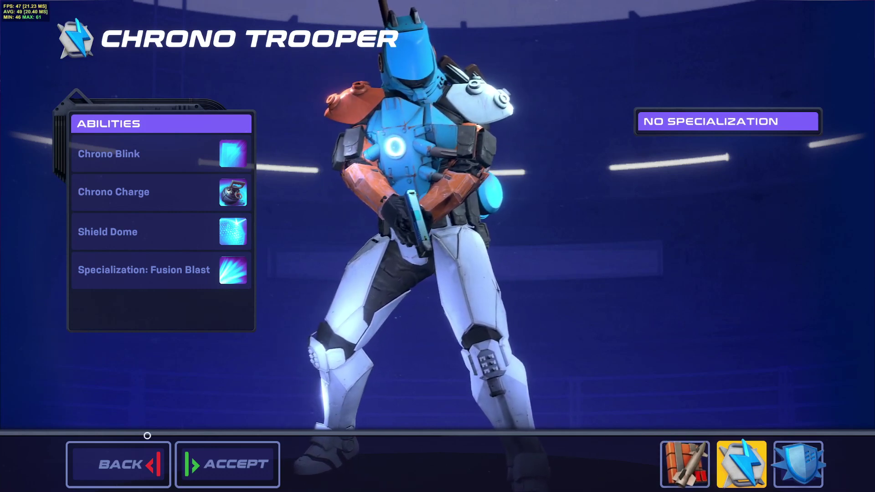
pyautogui.click(140, 465)
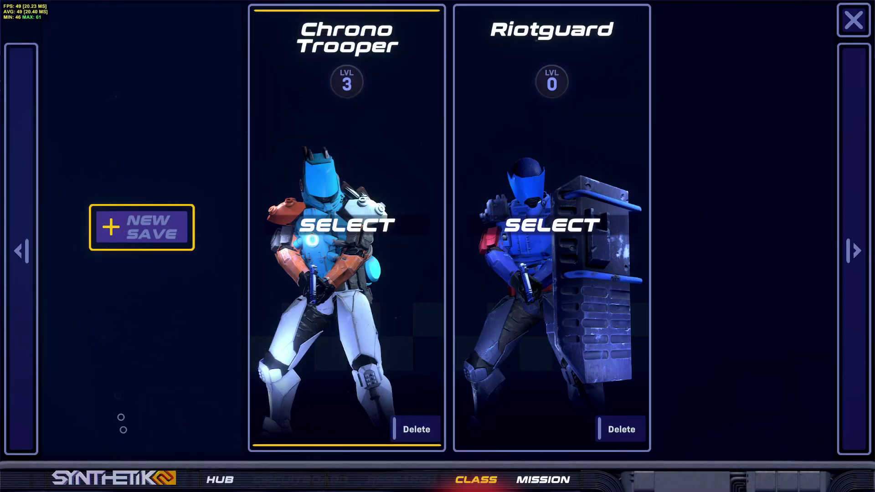
pyautogui.click(216, 481)
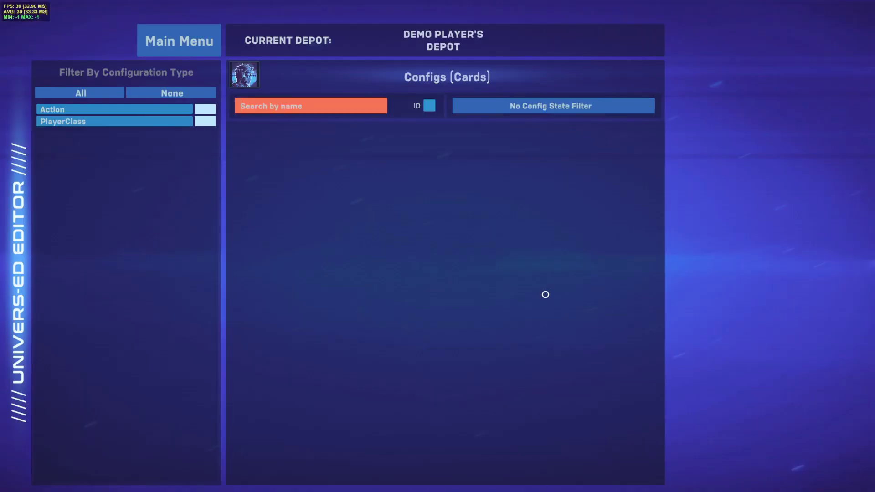
# Step: Create a new PlayerClass config in the editor and set its config state to Finished
pyautogui.click(158, 122)
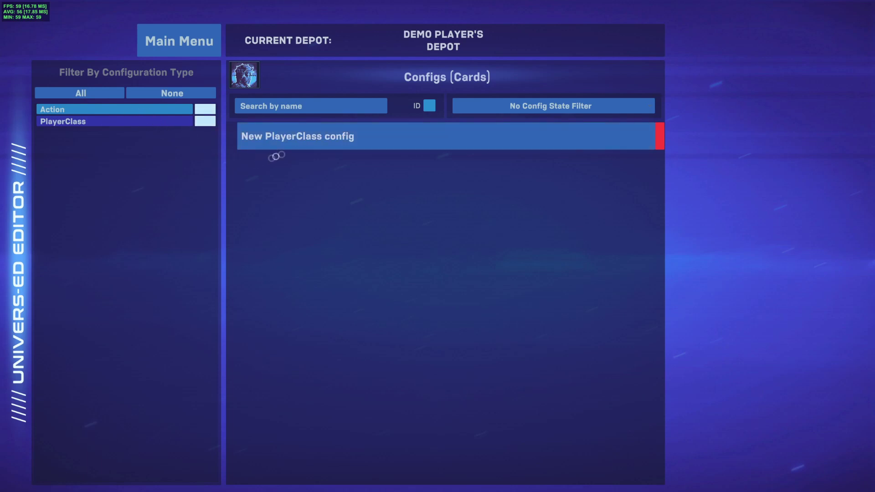
pyautogui.click(309, 142)
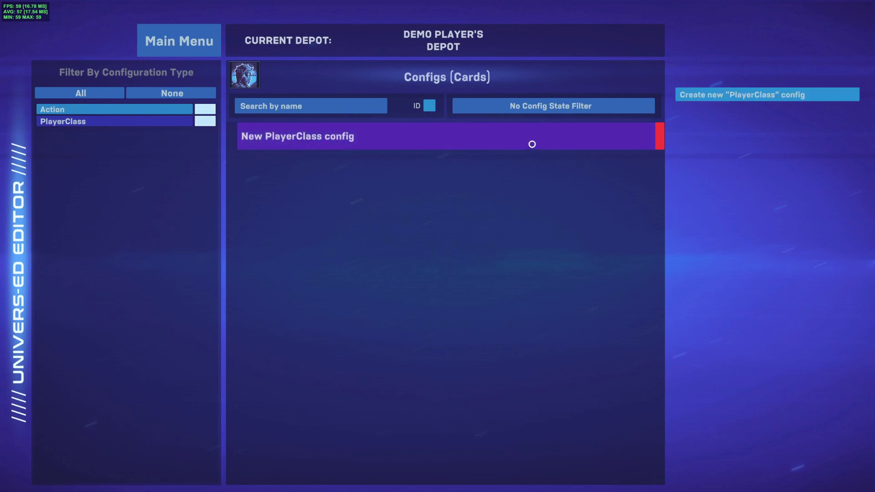
pyautogui.click(389, 132)
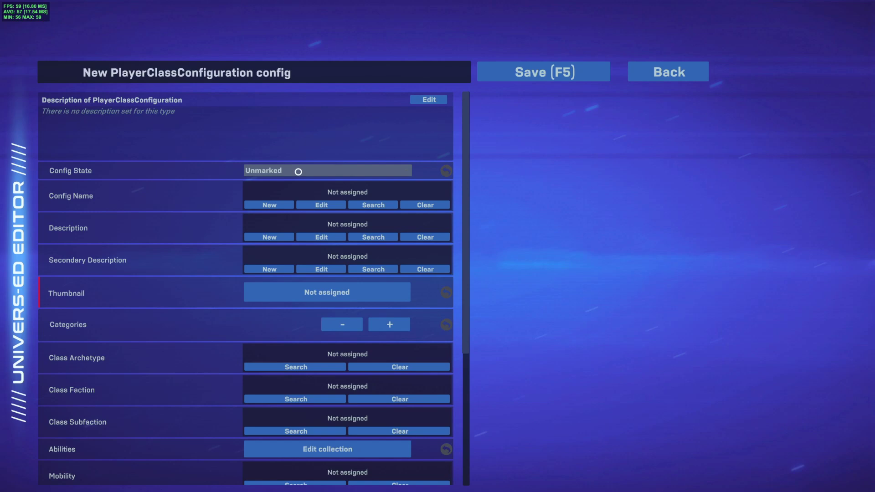
pyautogui.click(298, 171)
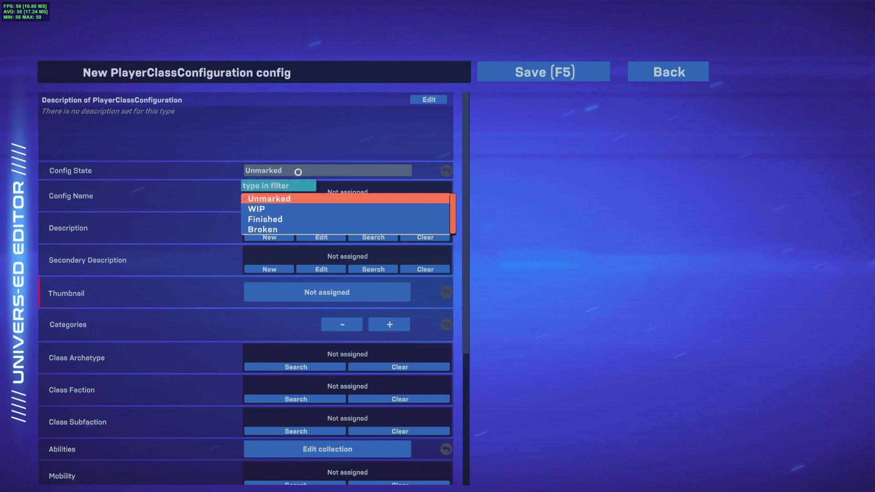
pyautogui.click(276, 220)
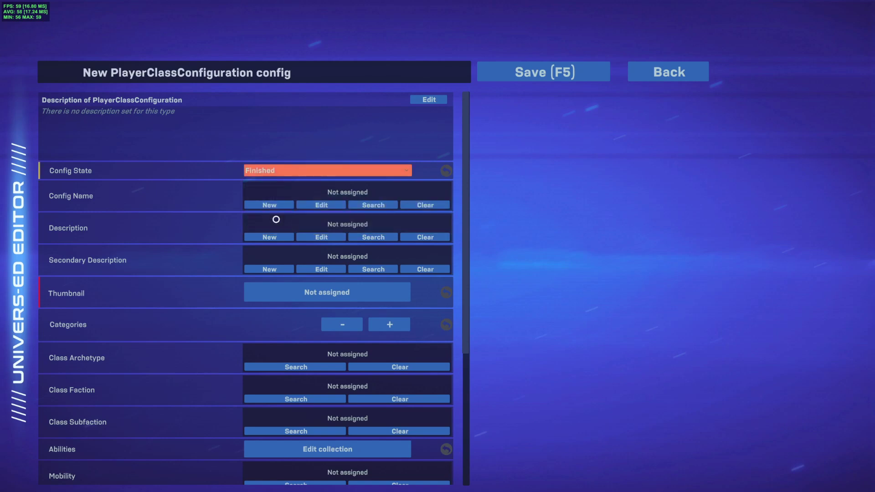
pyautogui.click(207, 192)
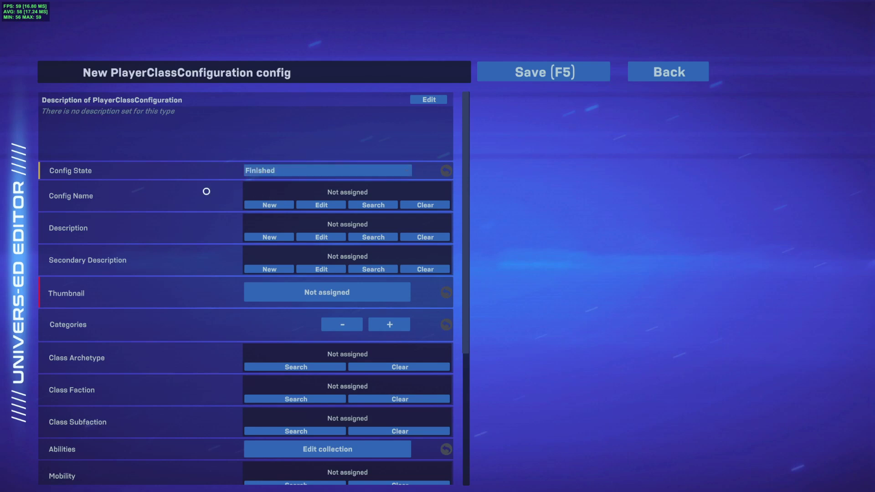
# Step: Create a config name with "Chad - Destroyer of Bots" as both the editor display name and the English text, and save it
pyautogui.click(272, 205)
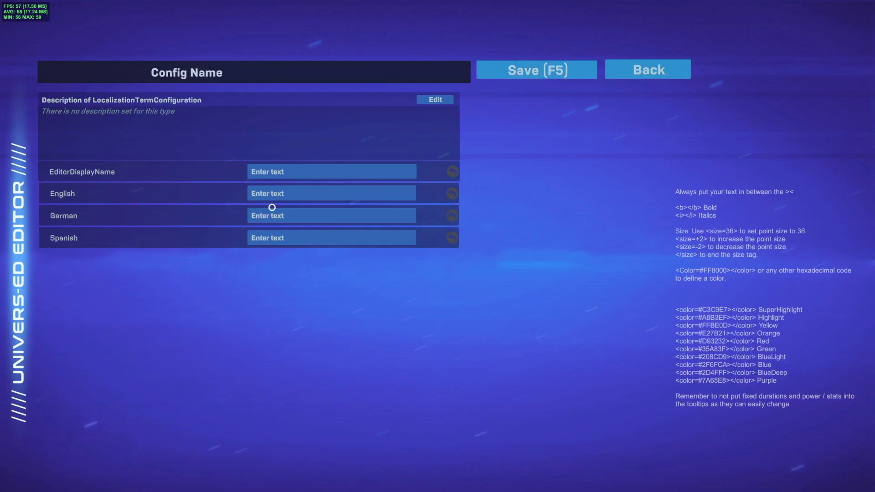
pyautogui.click(287, 176)
pyautogui.write('Chad - Destroyer of Bots')
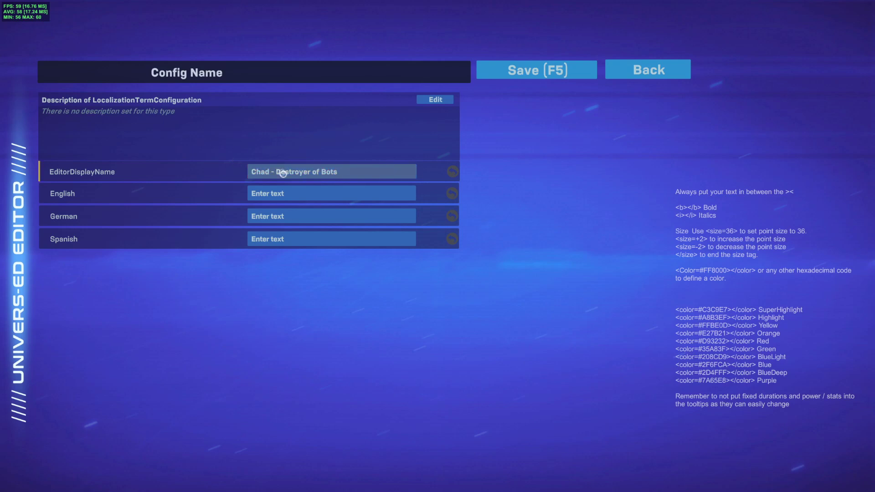
pyautogui.click(283, 173)
pyautogui.click(296, 200)
pyautogui.write('Chad - Destroyer of Bots')
pyautogui.click(467, 219)
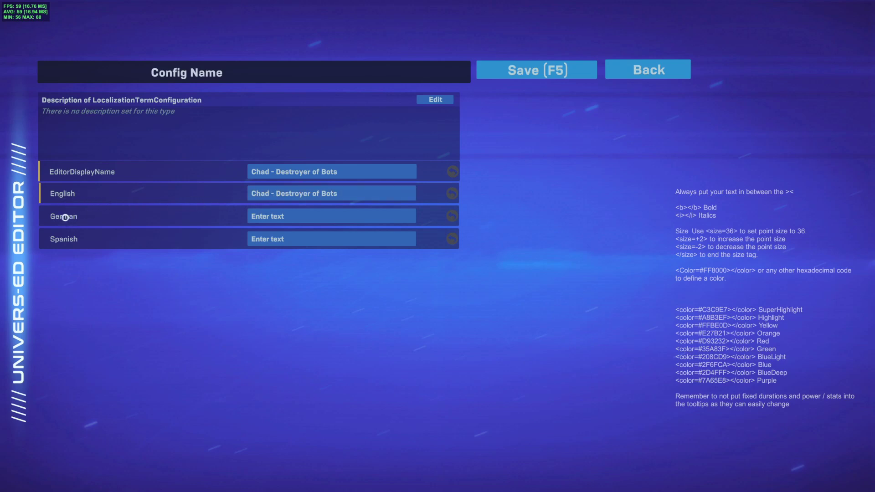
pyautogui.click(264, 222)
pyautogui.click(547, 72)
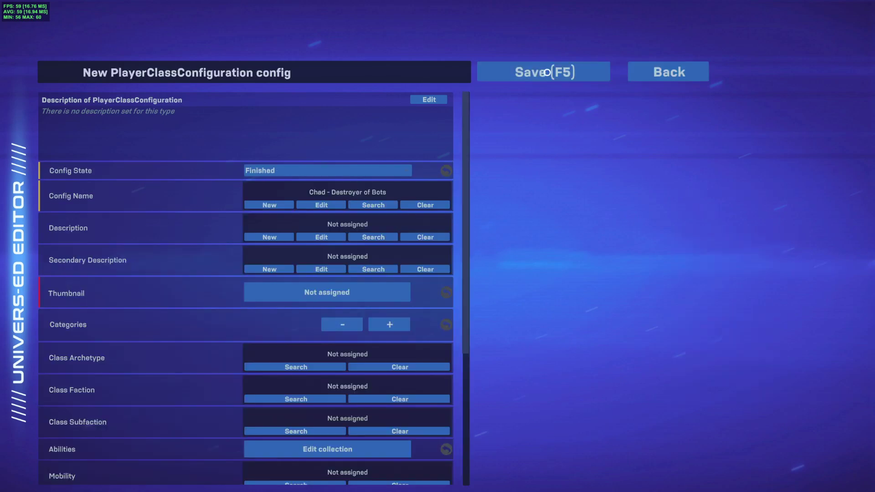
# Step: Look at the entity class configs available for the Class Archetype and close the list without assigning one
pyautogui.scroll(-1, 262, 225)
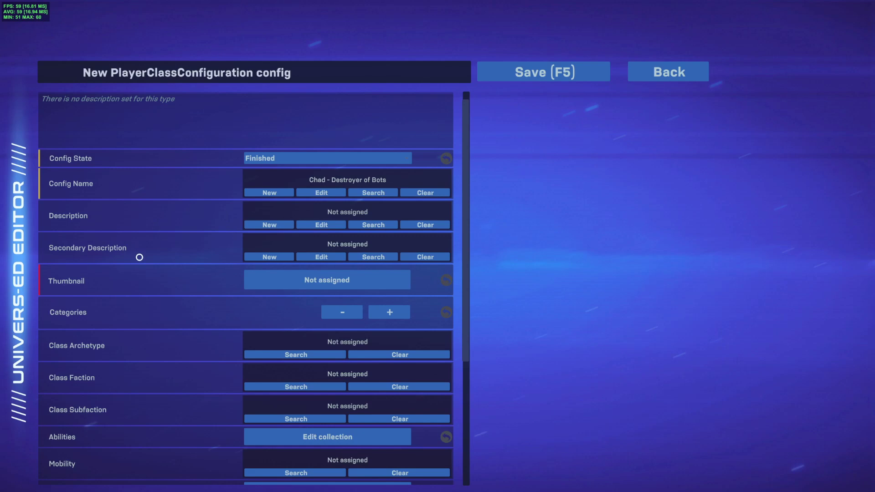
pyautogui.scroll(-5, 172, 279)
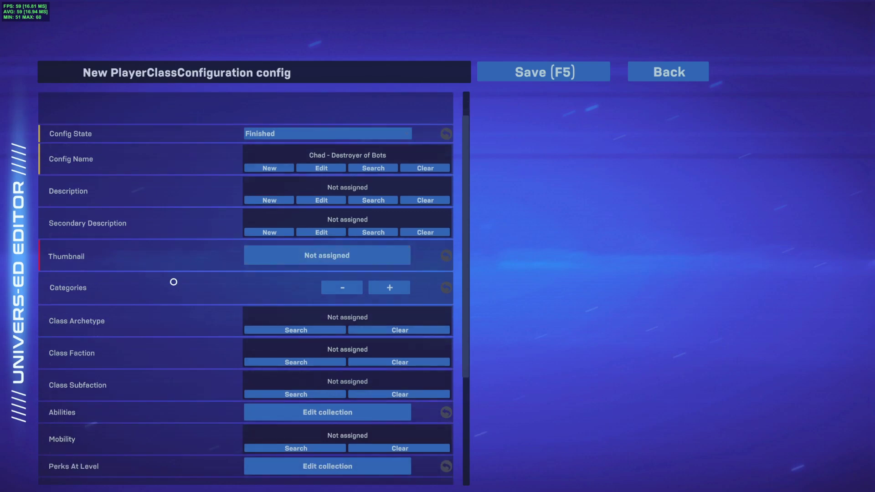
pyautogui.scroll(-2, 173, 281)
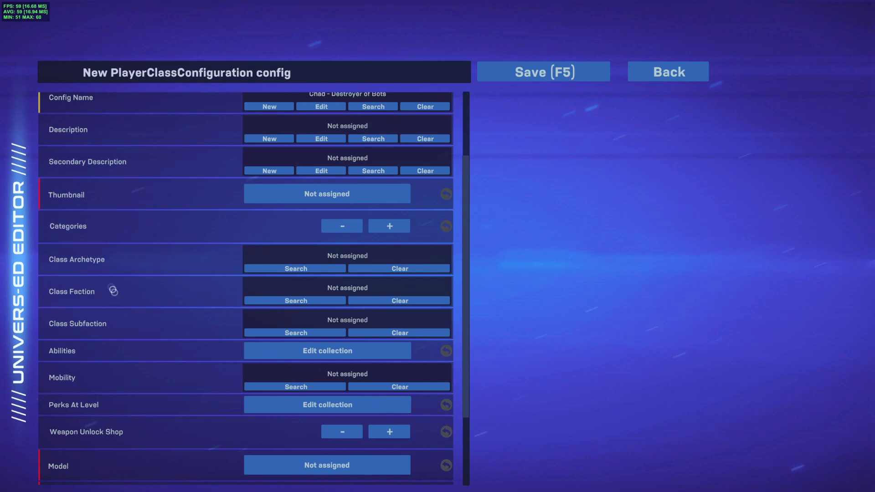
pyautogui.click(297, 269)
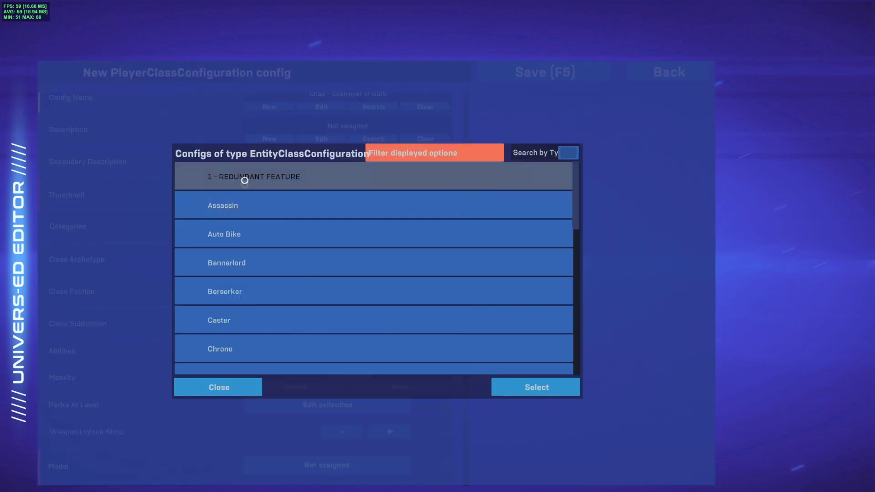
pyautogui.click(219, 387)
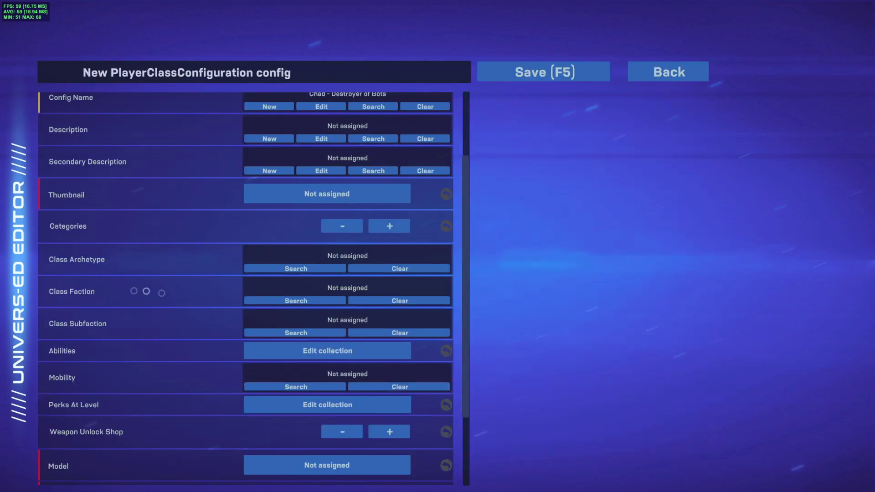
# Step: Assign Police Faction as the class faction and Police - SWAT as the class subfaction
pyautogui.click(273, 301)
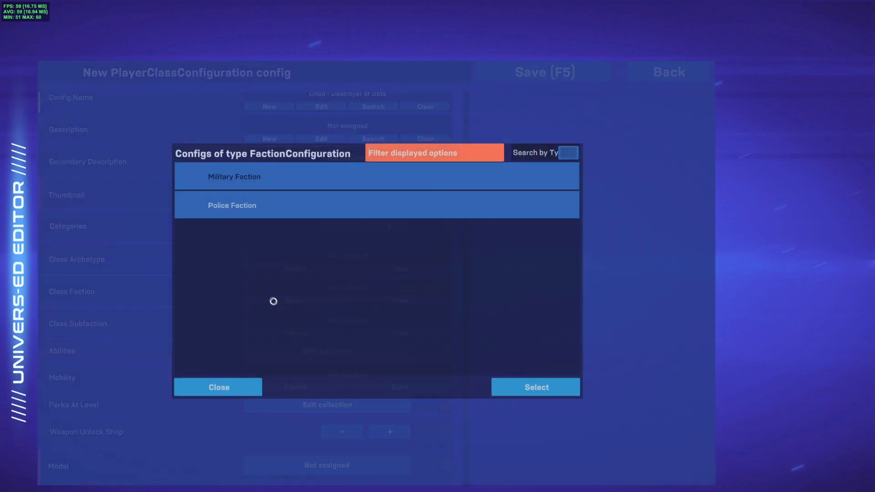
pyautogui.doubleClick(250, 211)
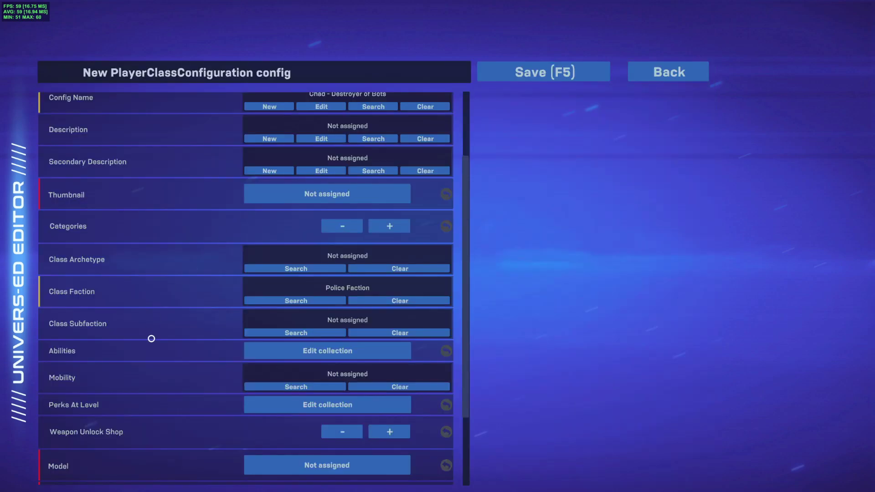
pyautogui.scroll(-1, 151, 339)
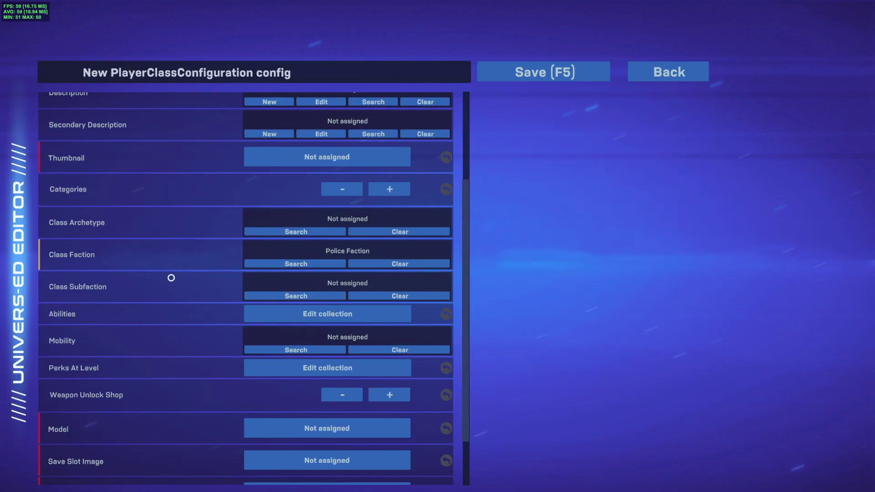
pyautogui.click(291, 295)
pyautogui.scroll(-1, 269, 246)
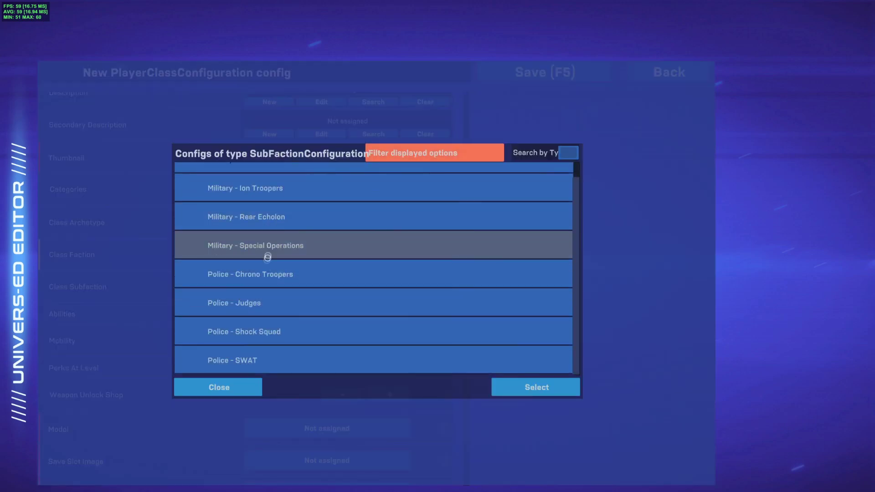
pyautogui.doubleClick(256, 362)
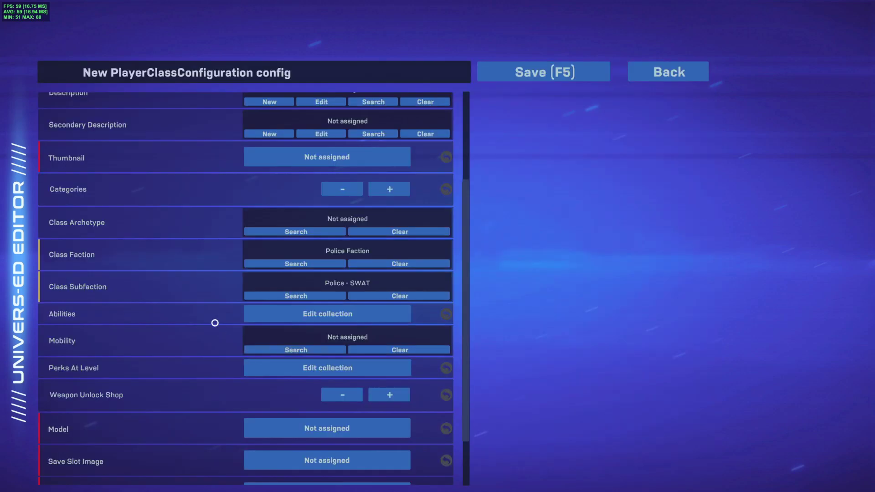
# Step: Add one empty entry to the Abilities collection, browse the available action configs for it, and close the collection
pyautogui.scroll(-1, 215, 323)
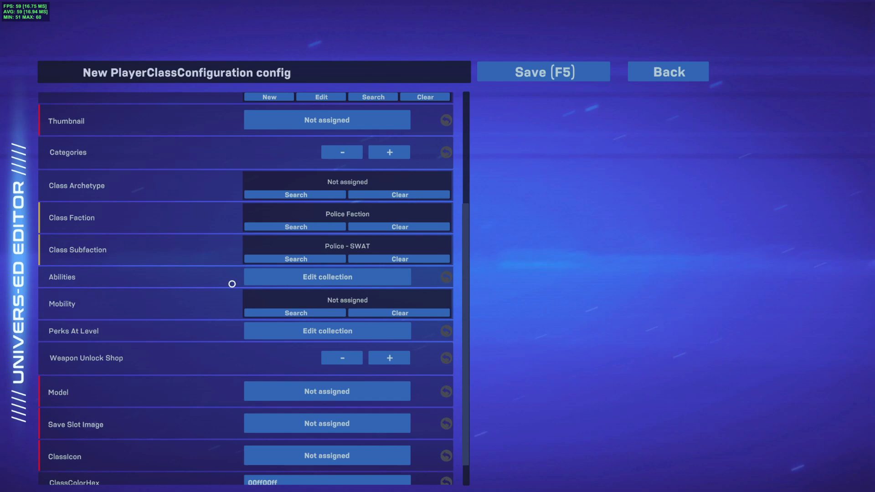
pyautogui.click(253, 280)
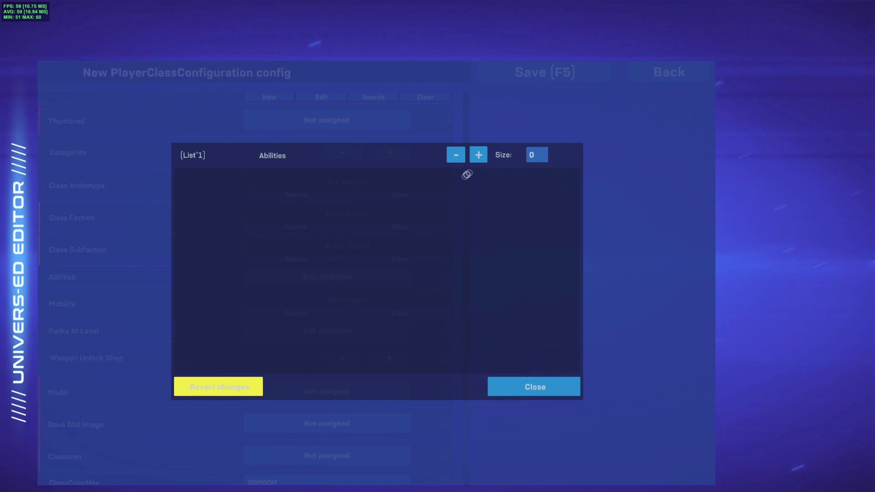
pyautogui.click(478, 154)
pyautogui.click(449, 196)
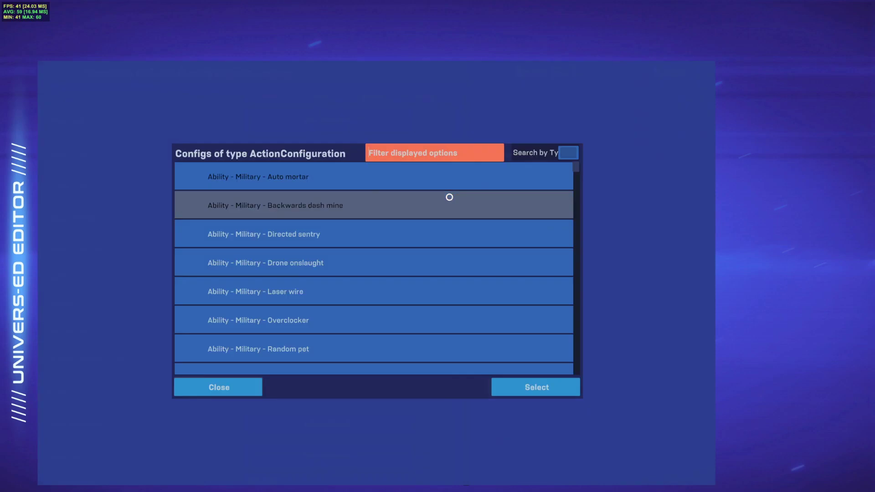
pyautogui.scroll(-4, 307, 237)
pyautogui.scroll(-2, 300, 282)
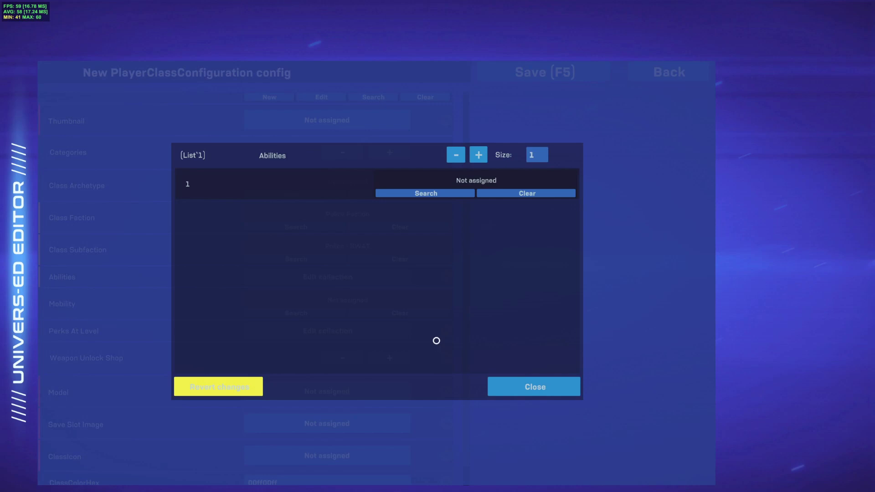
pyautogui.click(522, 382)
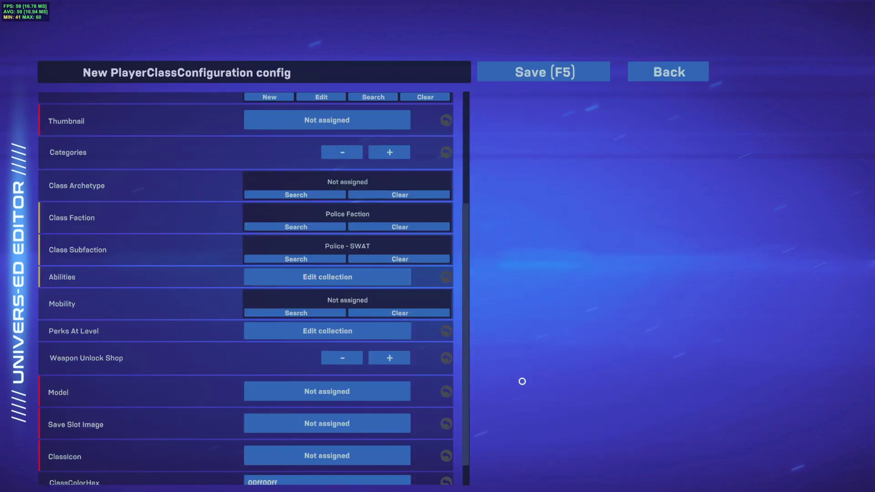
pyautogui.scroll(-2, 391, 256)
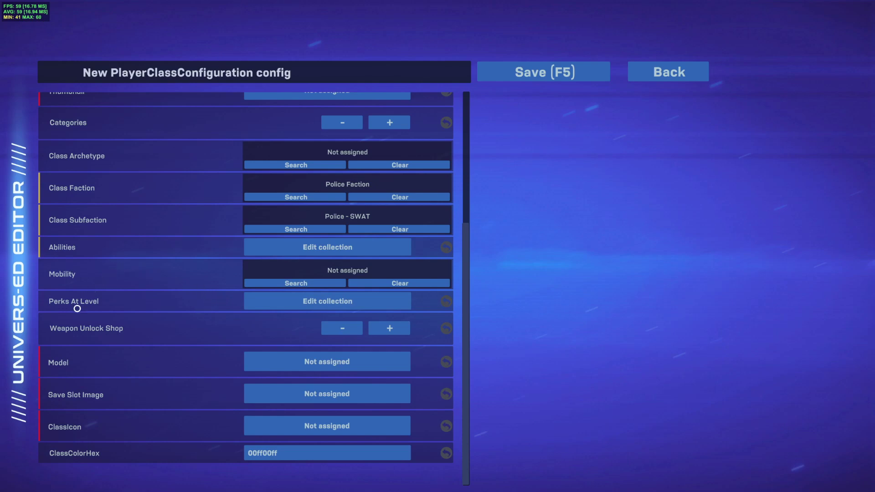
# Step: Add one empty entry to the Perks At Level collection and close the collection
pyautogui.click(286, 302)
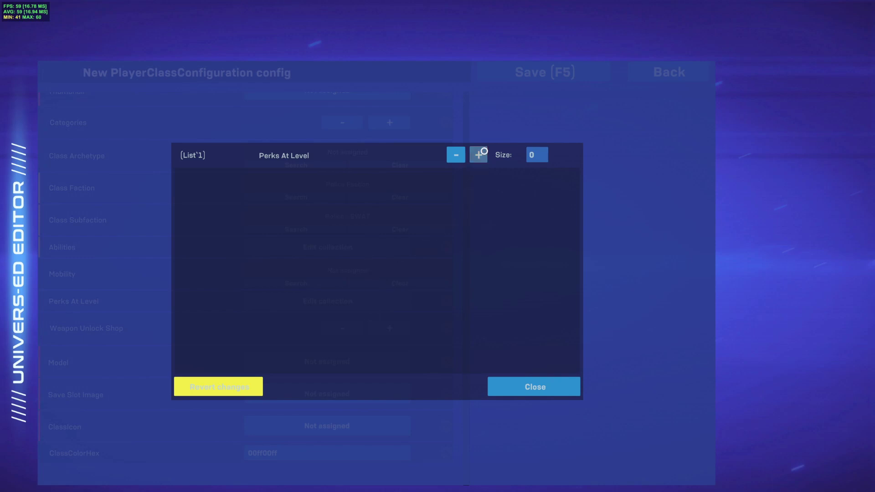
pyautogui.click(479, 154)
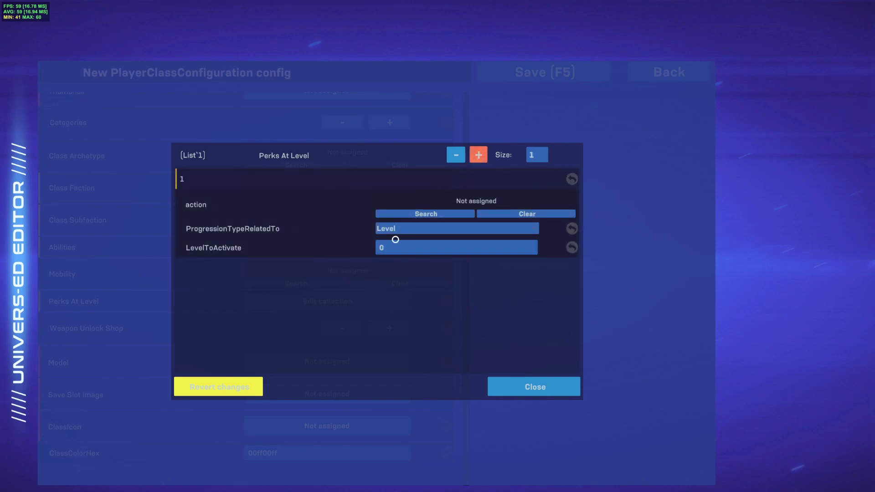
pyautogui.click(516, 390)
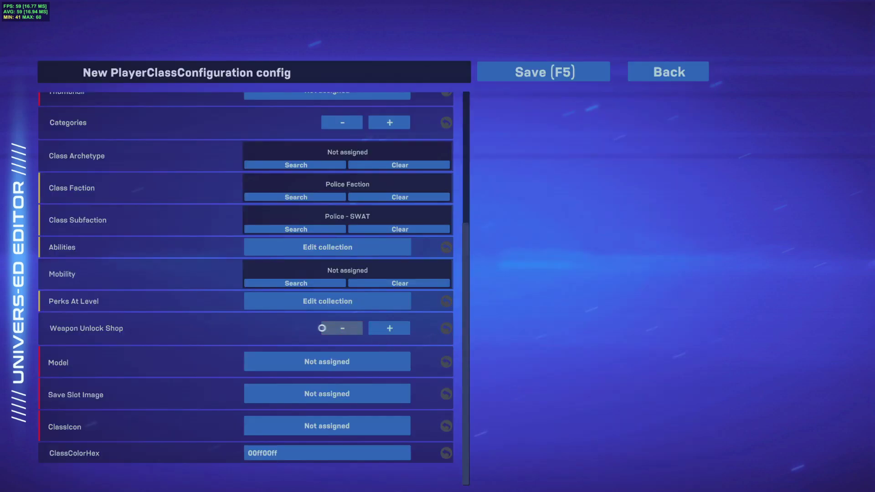
# Step: Add a first entry to the Weapon Unlock Shop and assign Judge Revolver as its weapon
pyautogui.click(369, 331)
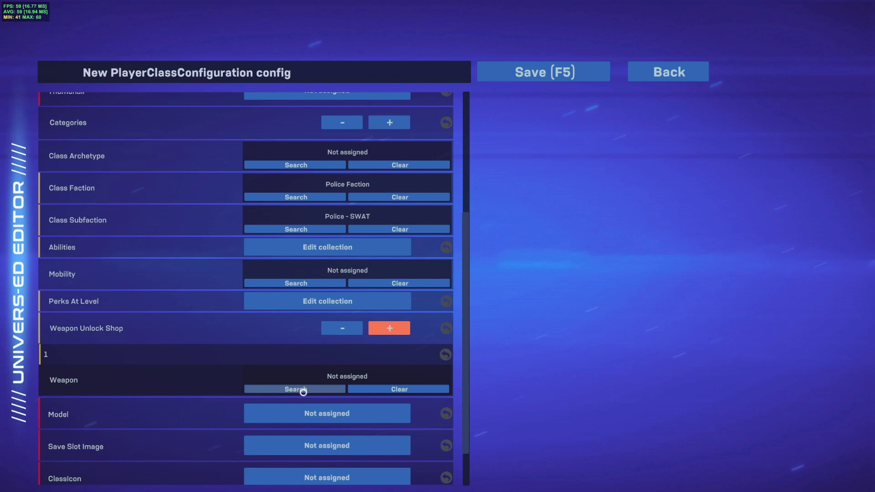
pyautogui.click(296, 389)
pyautogui.scroll(-4, 279, 287)
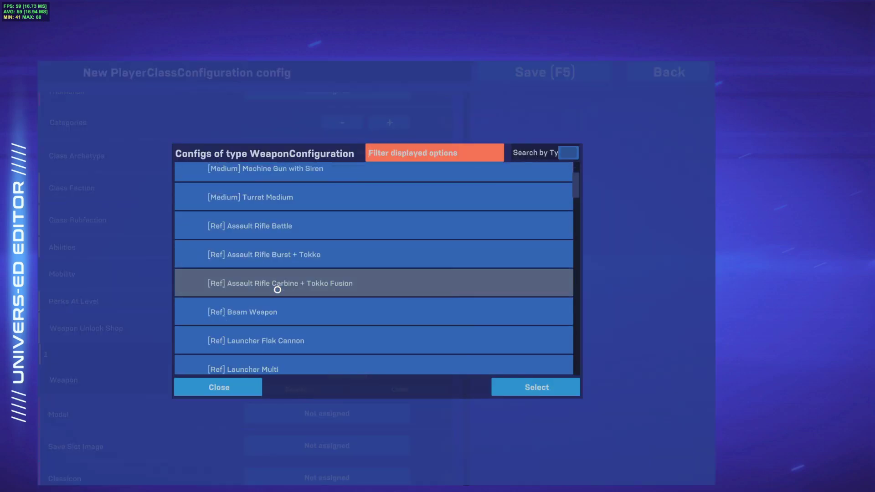
pyautogui.scroll(-2, 277, 290)
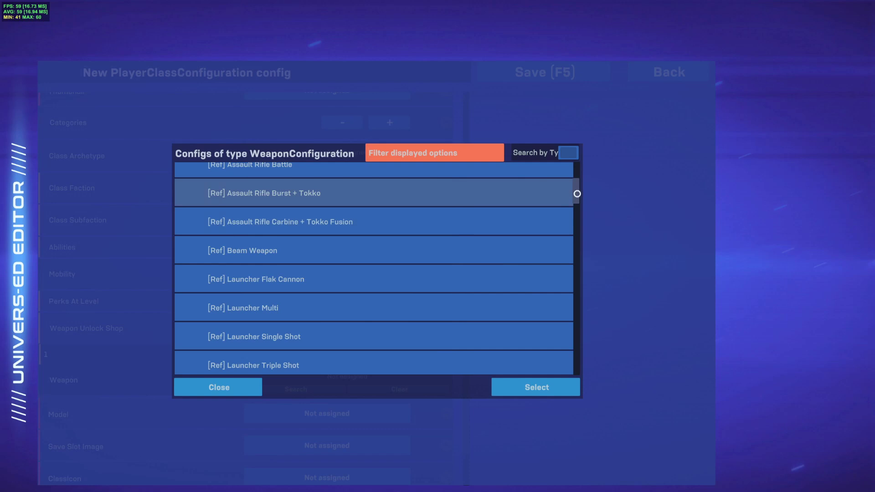
pyautogui.moveTo(576, 194); pyautogui.dragTo(563, 336)
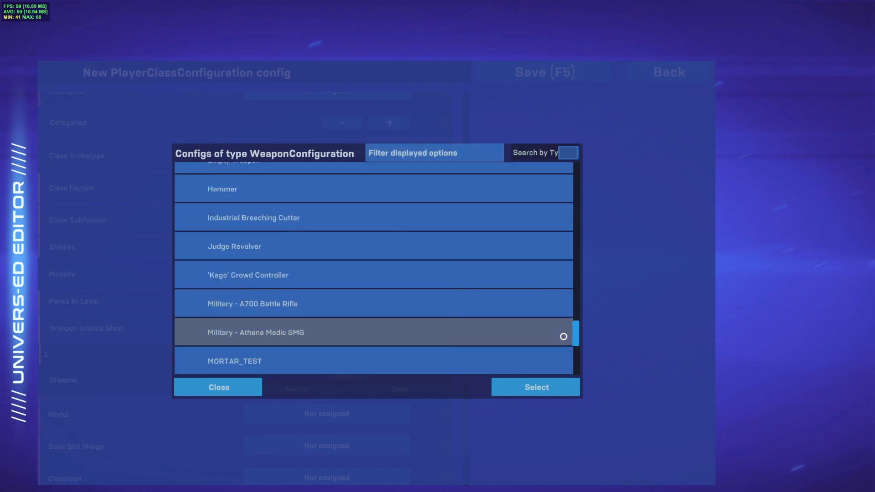
pyautogui.click(563, 337)
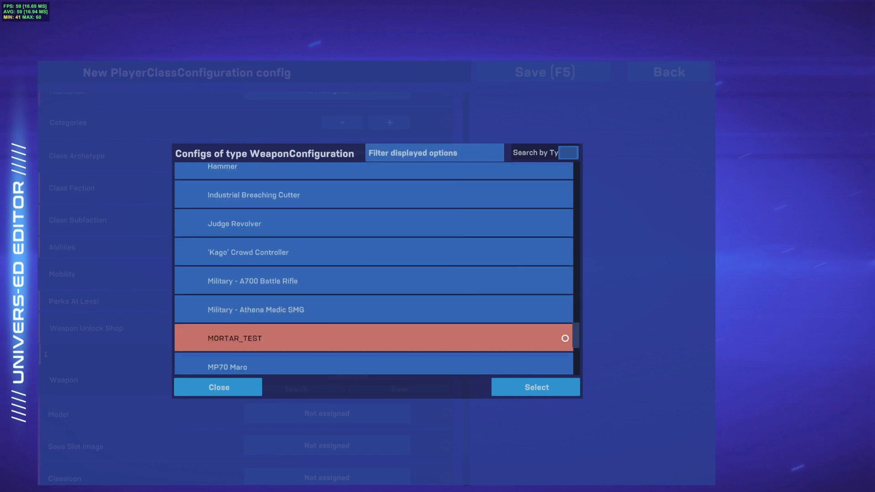
pyautogui.doubleClick(278, 220)
# Step: Add a second Weapon Unlock Shop entry and assign MP70 Maro as its weapon
pyautogui.click(389, 328)
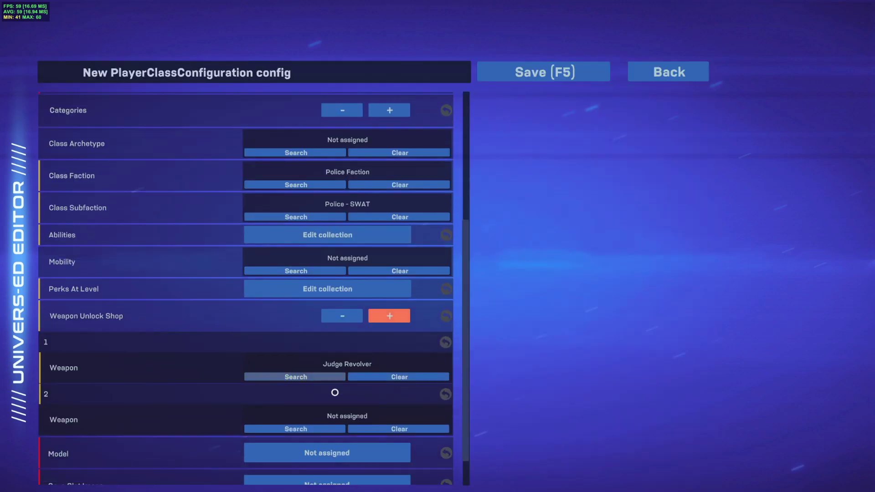
pyautogui.click(327, 415)
pyautogui.scroll(-3, 310, 328)
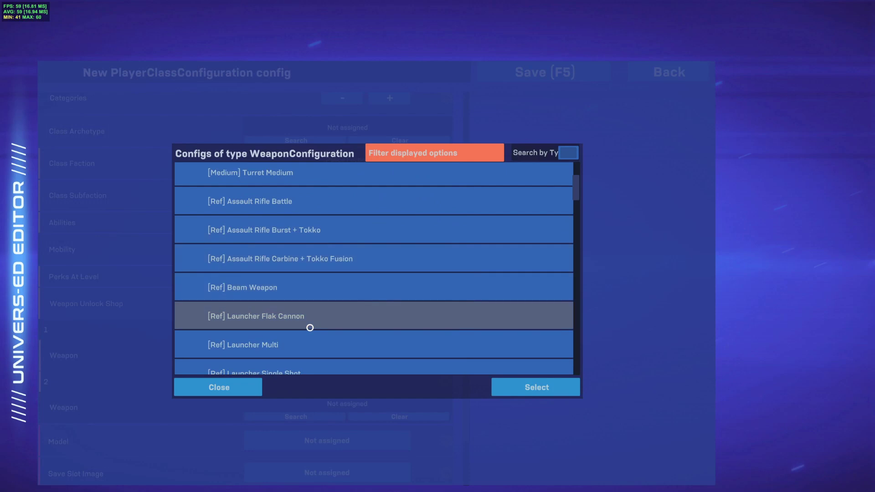
pyautogui.scroll(-5, 310, 328)
pyautogui.moveTo(576, 211); pyautogui.dragTo(558, 332)
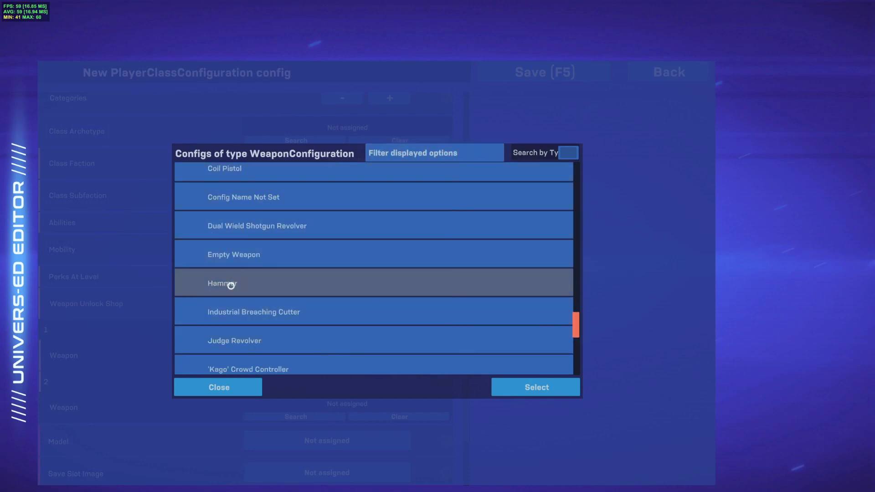
pyautogui.scroll(-4, 328, 328)
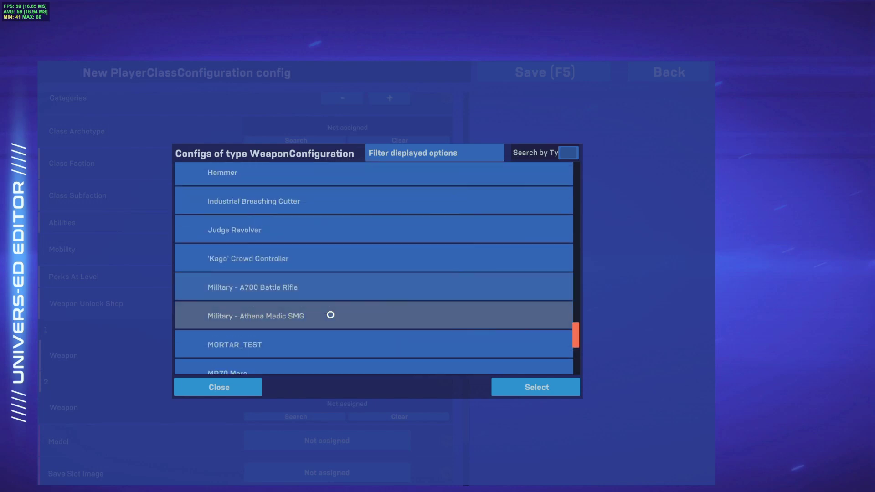
pyautogui.scroll(-4, 274, 310)
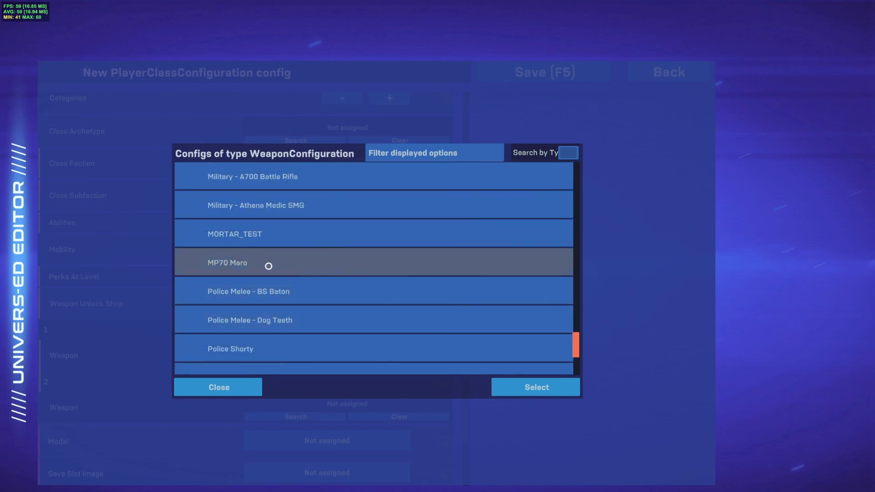
pyautogui.doubleClick(269, 266)
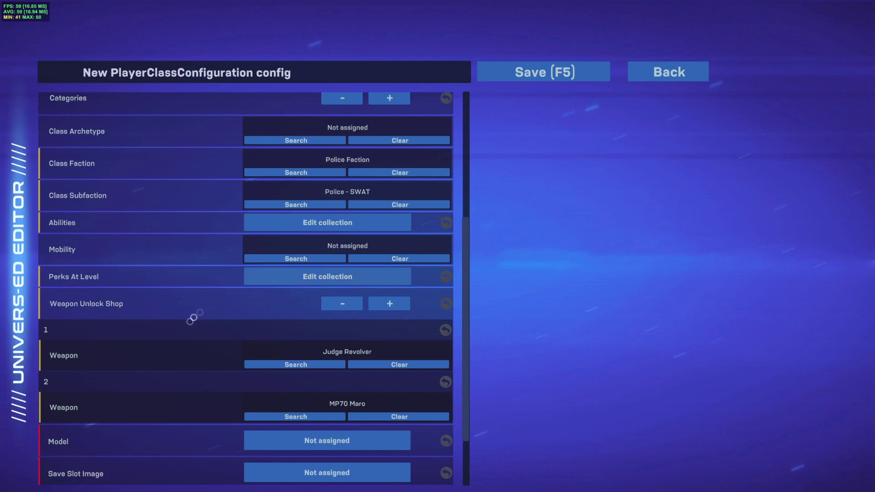
# Step: Filter the entity models by "sniper" and assign EnemyChar_Police_Swat_SniperUpgraded as the class model
pyautogui.scroll(-1, 184, 345)
pyautogui.scroll(-1, 184, 345)
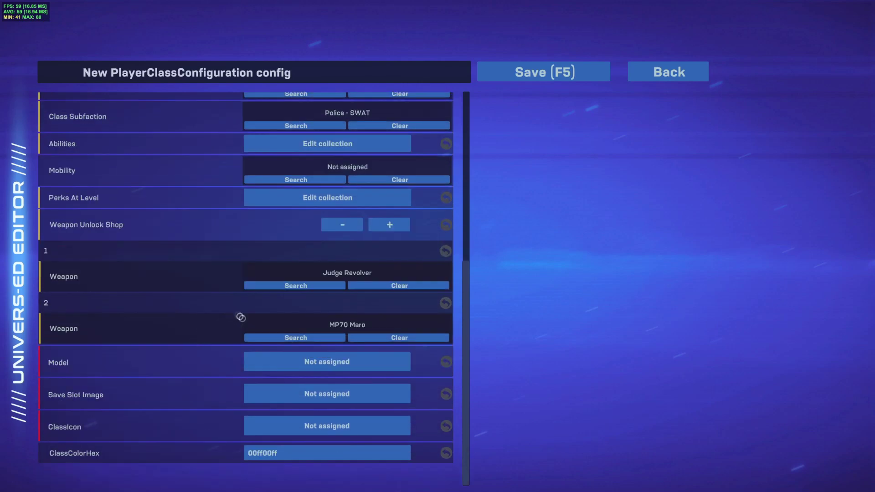
pyautogui.click(273, 370)
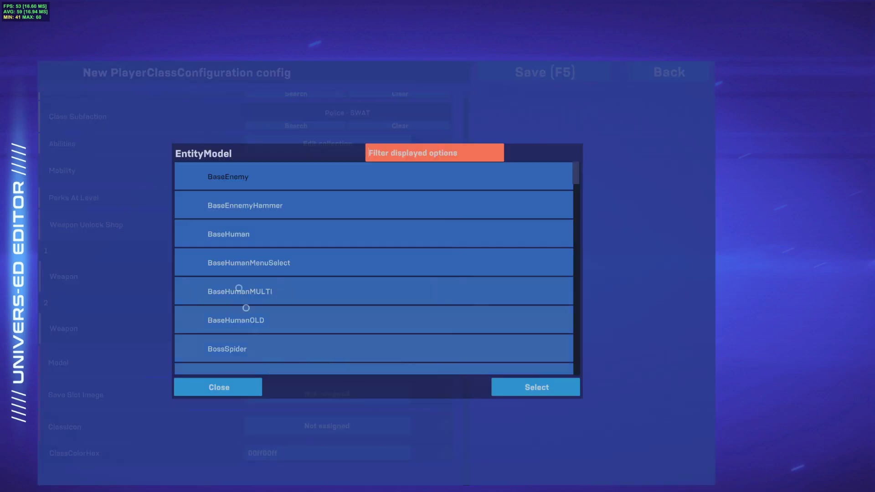
pyautogui.scroll(-3, 331, 281)
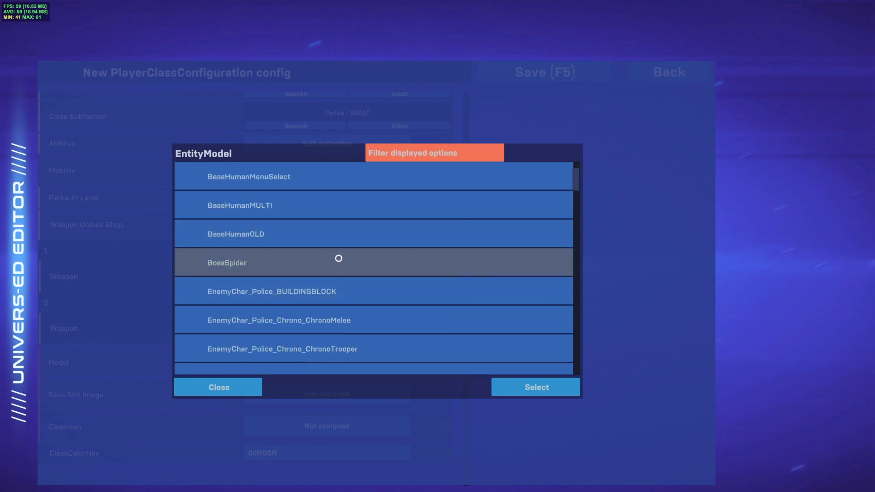
pyautogui.scroll(-4, 338, 258)
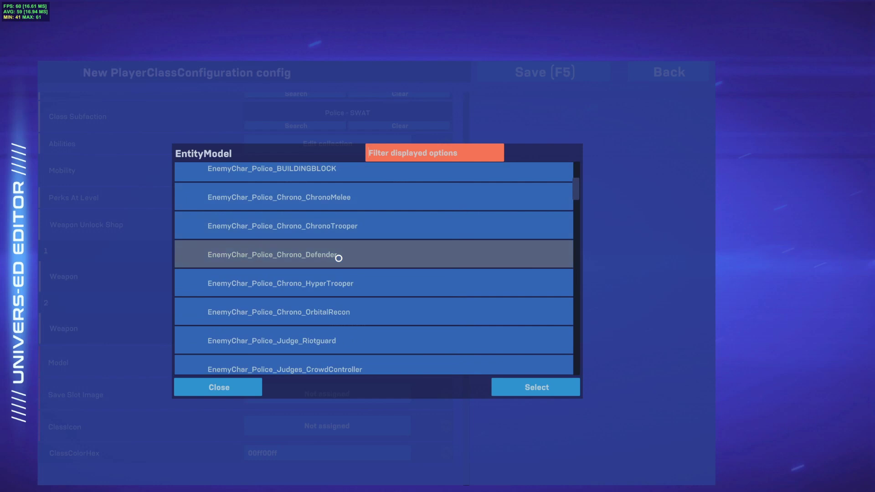
pyautogui.scroll(-2, 318, 300)
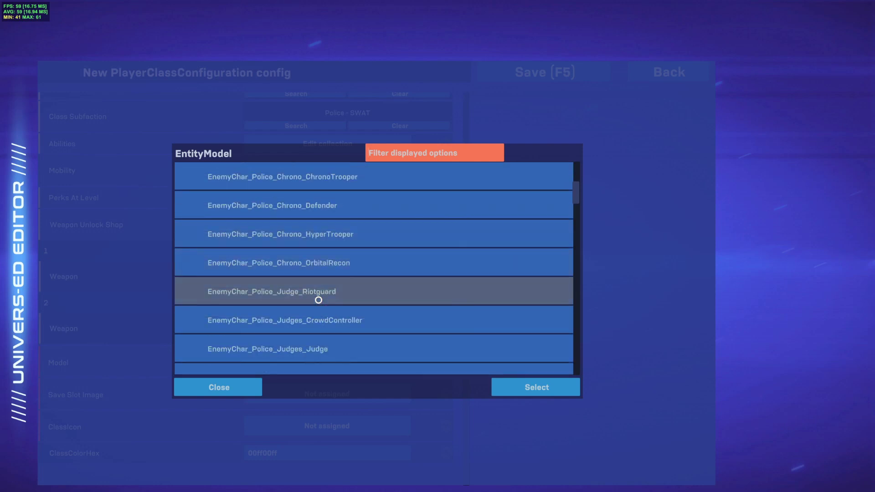
pyautogui.scroll(-1, 319, 300)
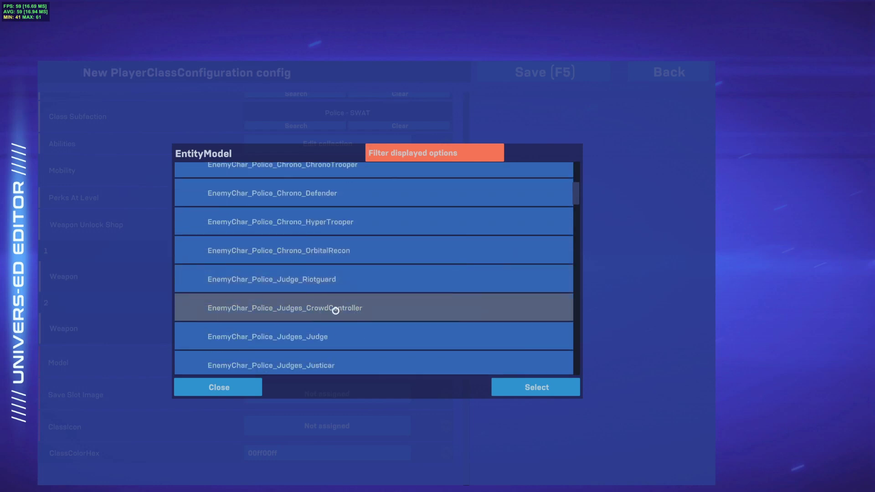
pyautogui.scroll(7, 335, 310)
pyautogui.scroll(-5, 335, 311)
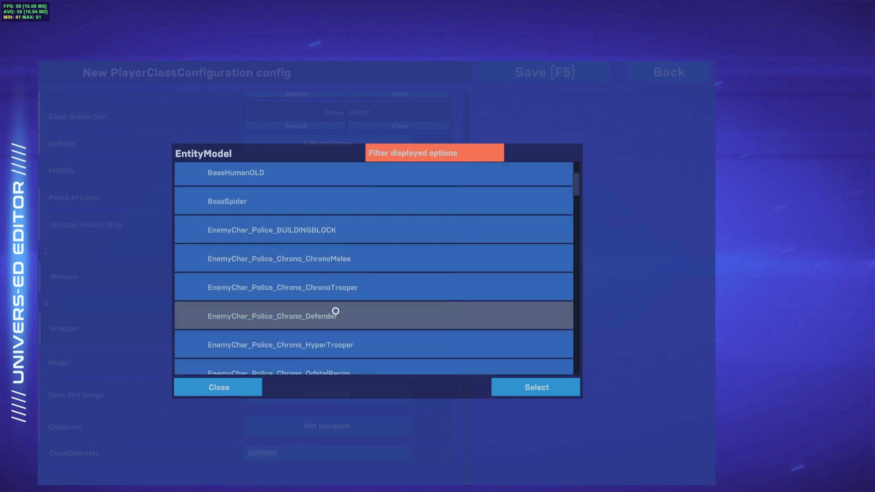
pyautogui.click(444, 155)
pyautogui.write('sniper')
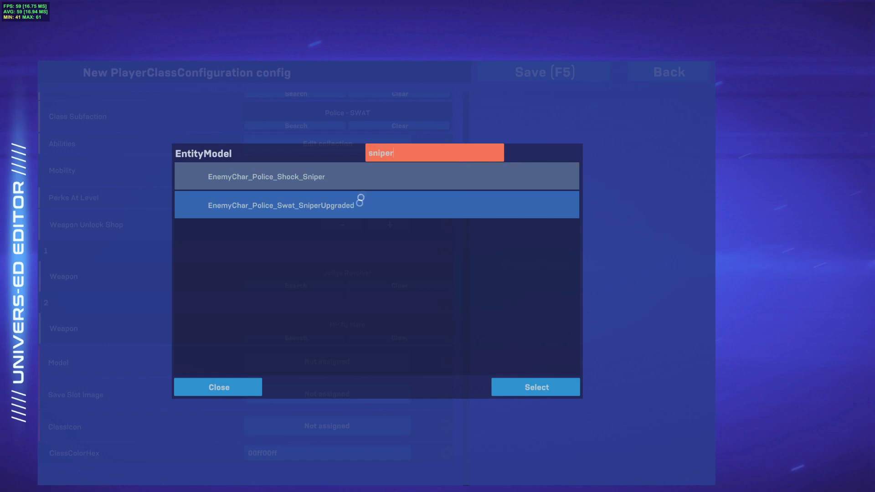
pyautogui.doubleClick(358, 208)
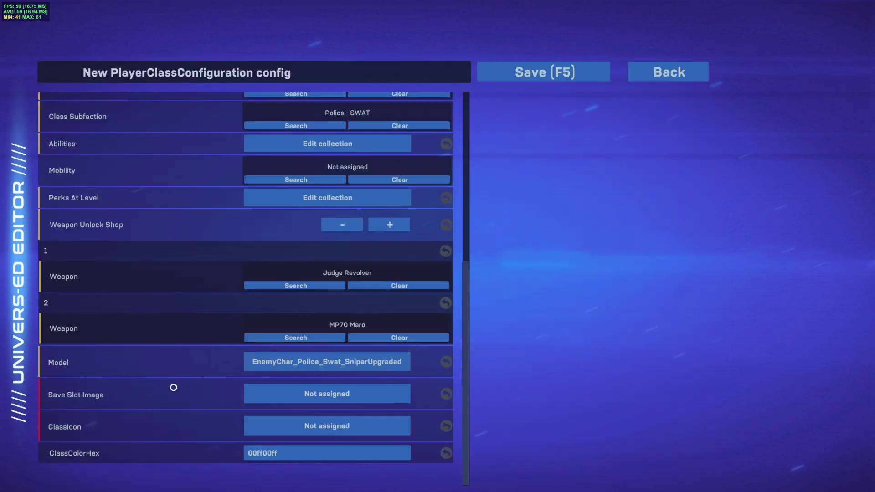
# Step: Set the save slot image to Spr_classslot_chronotrooper and the class icon to spr_classicon_engineer
pyautogui.click(286, 396)
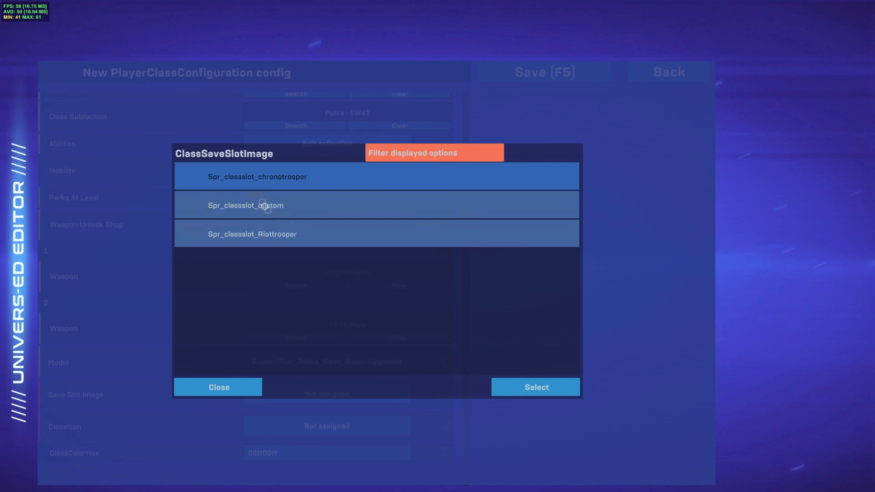
pyautogui.doubleClick(291, 182)
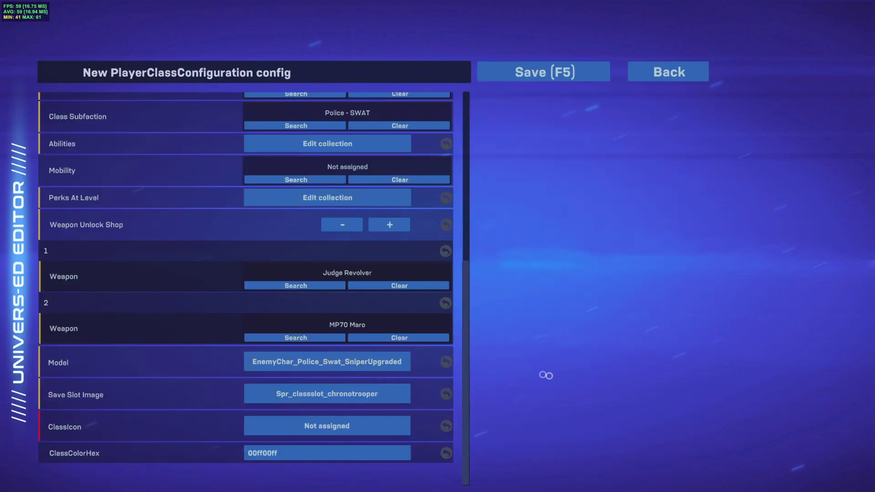
pyautogui.click(313, 421)
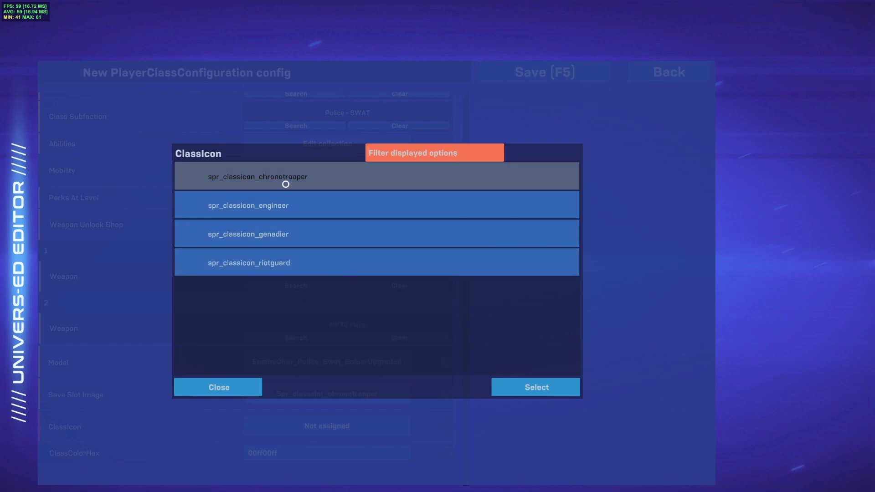
pyautogui.doubleClick(290, 212)
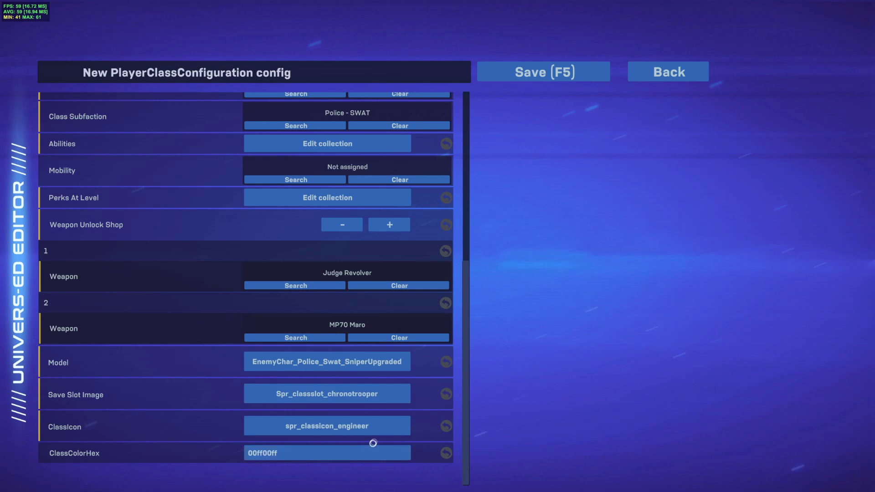
# Step: Review the filled-in class properties and save the player class config
pyautogui.scroll(3, 374, 438)
pyautogui.scroll(2, 392, 350)
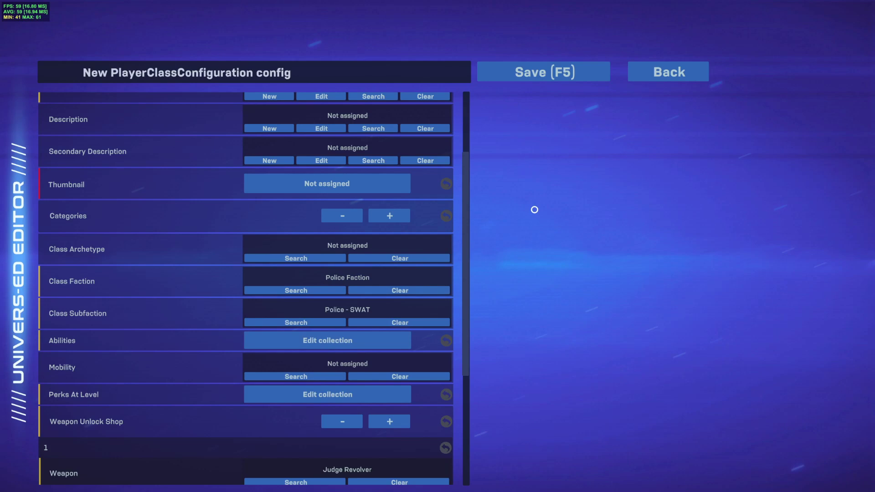
pyautogui.click(544, 78)
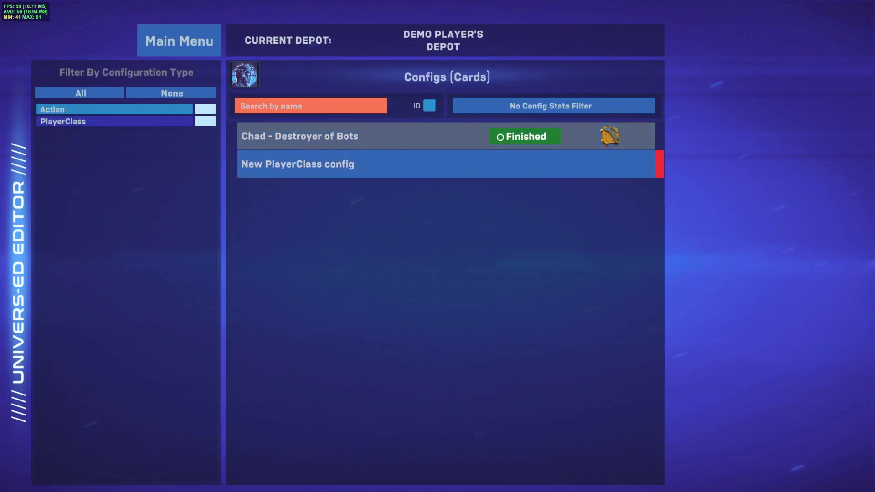
# Step: Leave the editor for the main menu, enter the game's class selection and start a new save to show the custom class
pyautogui.click(181, 47)
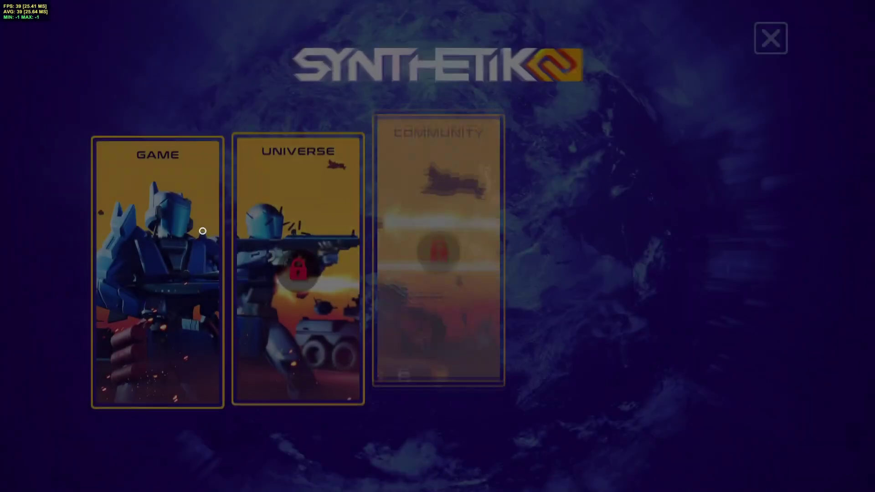
pyautogui.click(203, 231)
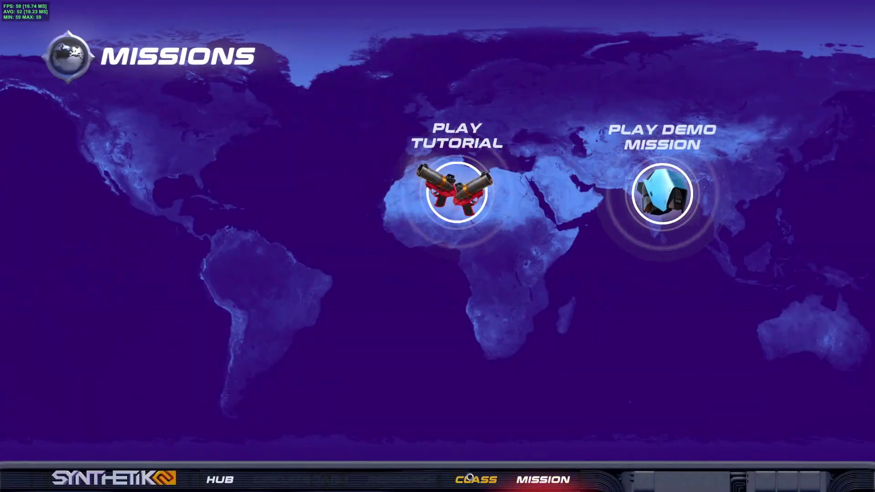
pyautogui.click(471, 477)
pyautogui.click(649, 424)
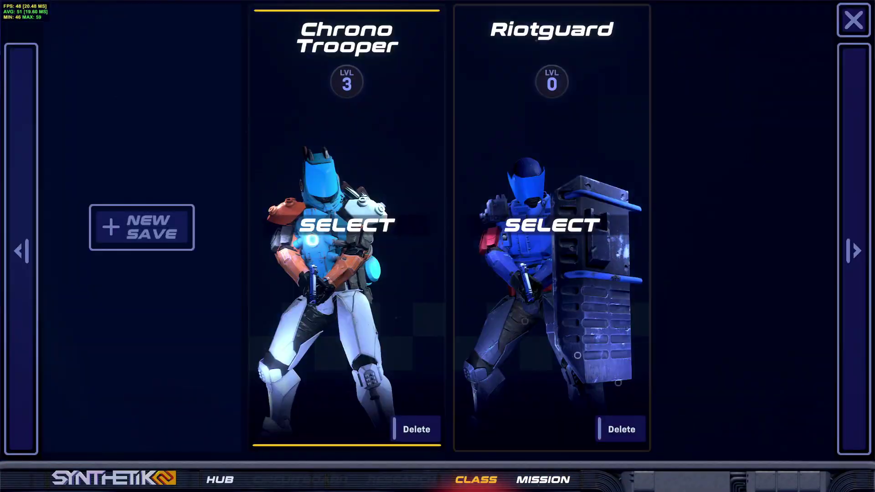
pyautogui.click(155, 219)
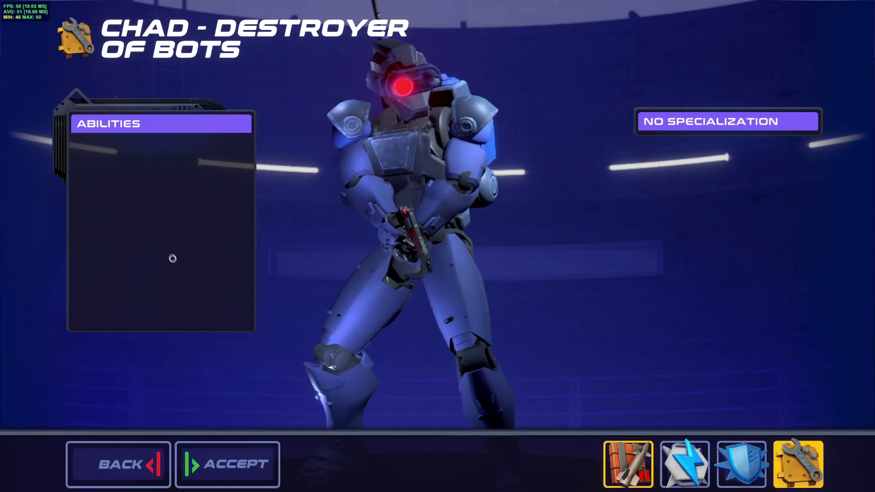
# Step: Switch to the Riotguard class and examine its listed abilities, including the Battlecry Module description
pyautogui.click(741, 463)
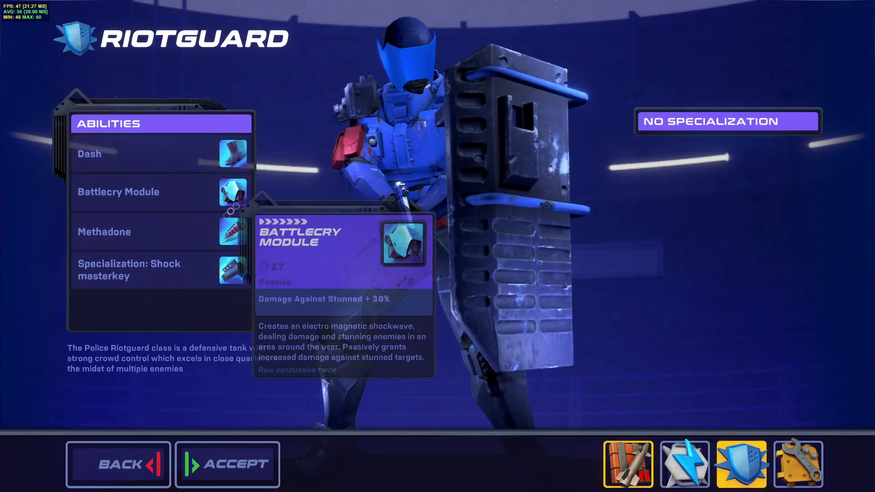
pyautogui.moveTo(214, 227)
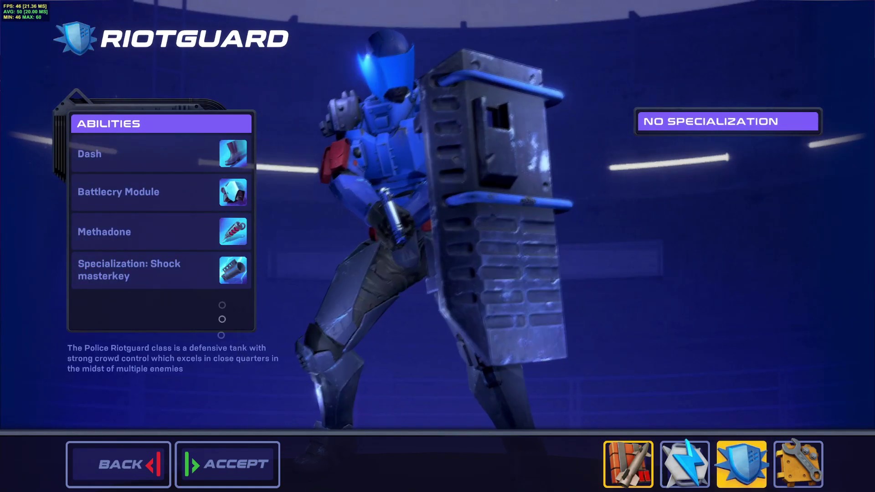
# Step: Leave the class selection, return to the Univers-Ed editor and filter the configs by the Action type
pyautogui.click(137, 464)
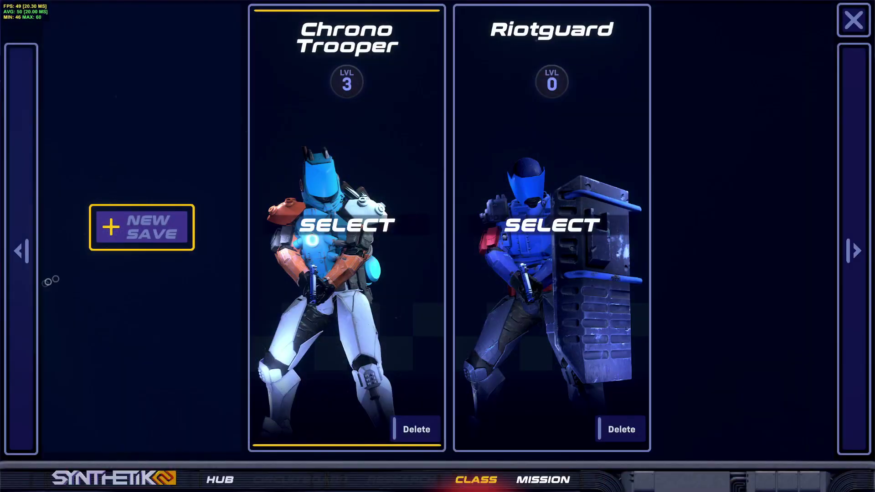
pyautogui.click(235, 477)
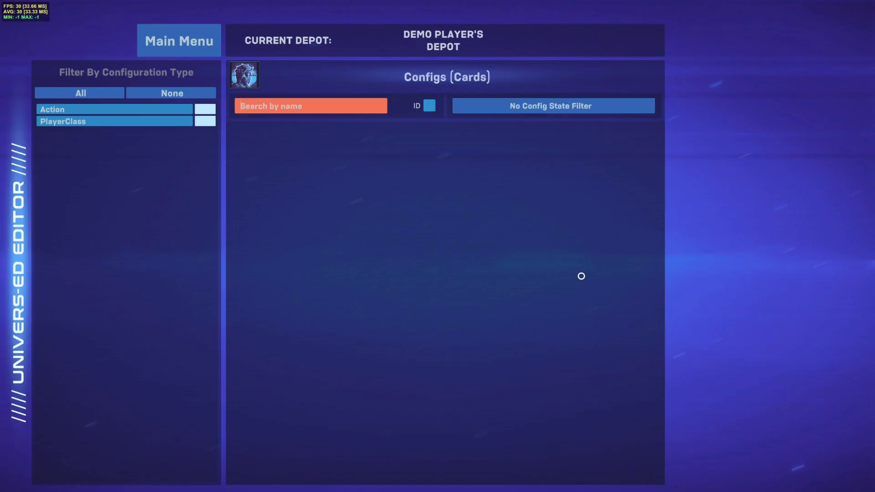
pyautogui.click(127, 109)
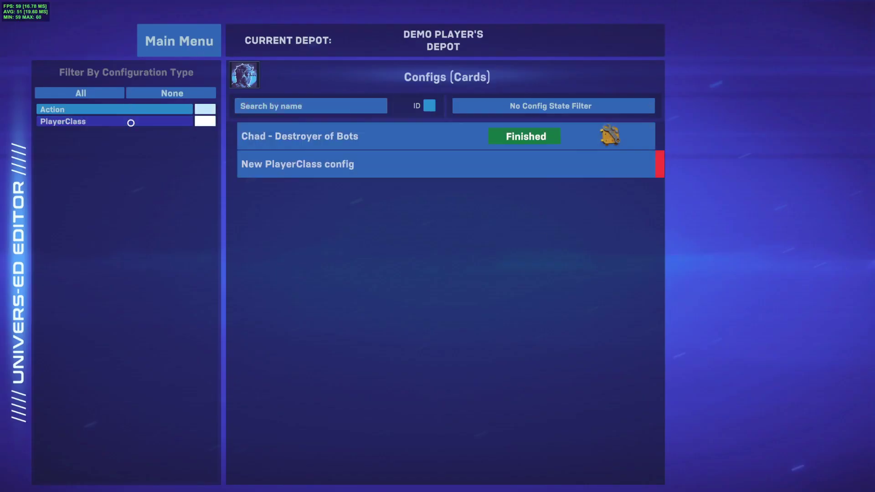
pyautogui.click(134, 111)
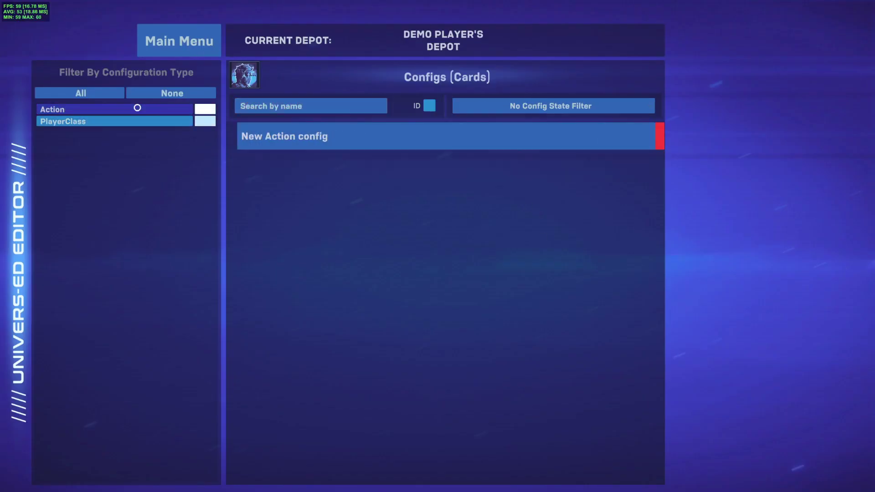
# Step: Create a new Action config and set its config state to Finished
pyautogui.click(275, 135)
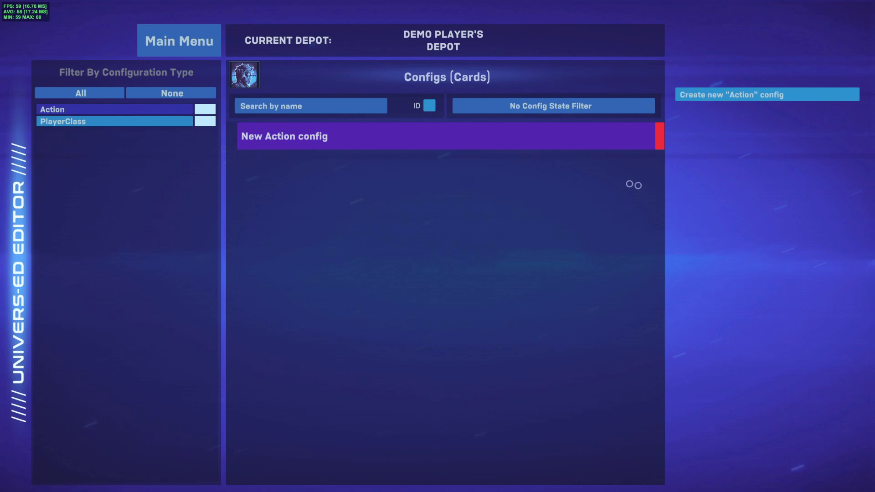
pyautogui.click(711, 95)
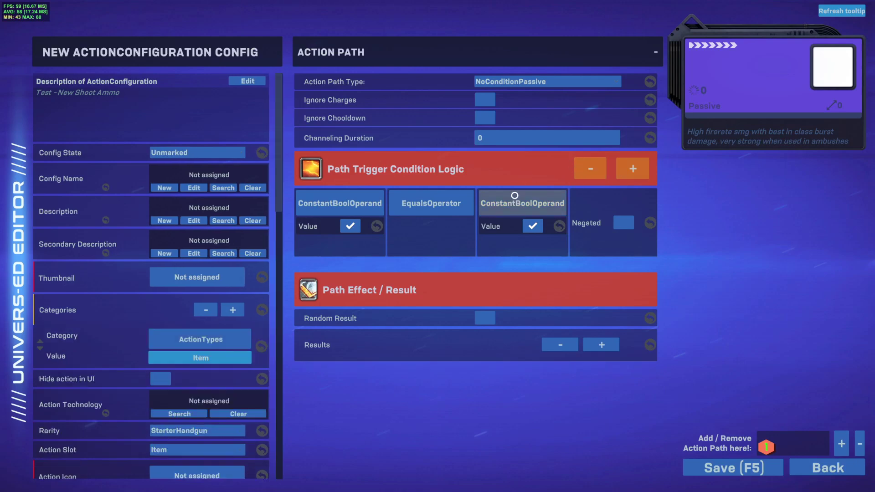
pyautogui.click(223, 152)
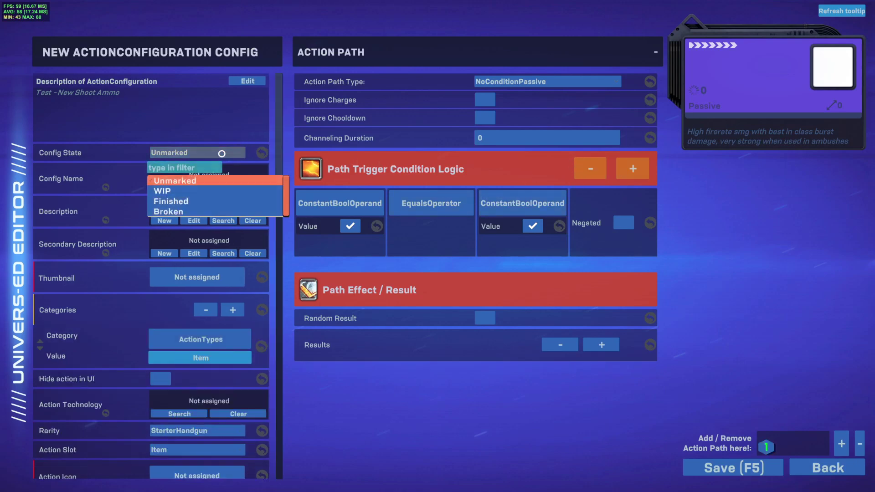
pyautogui.click(190, 202)
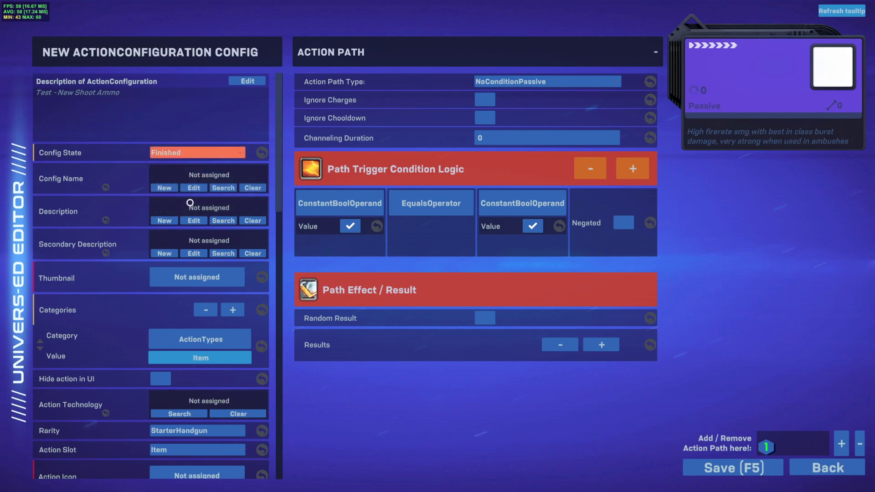
# Step: Create a new config name with "Based Aura" as both editor display name and English text, and save it
pyautogui.click(164, 188)
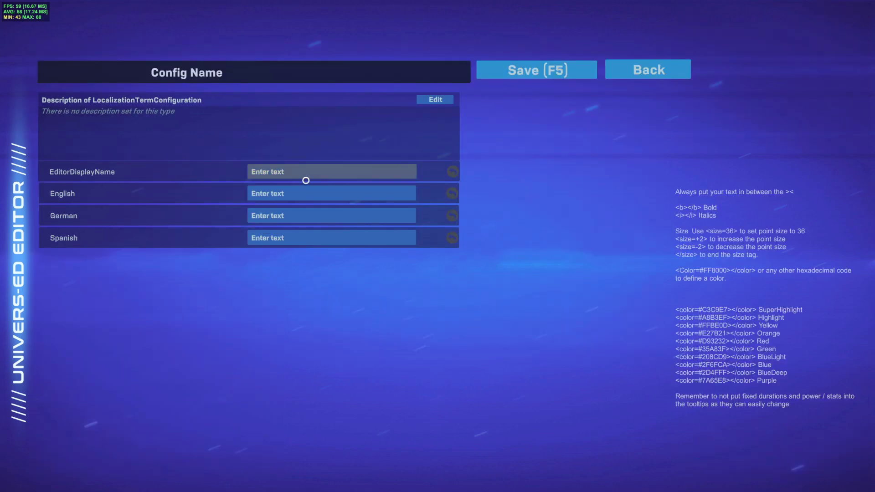
pyautogui.click(309, 168)
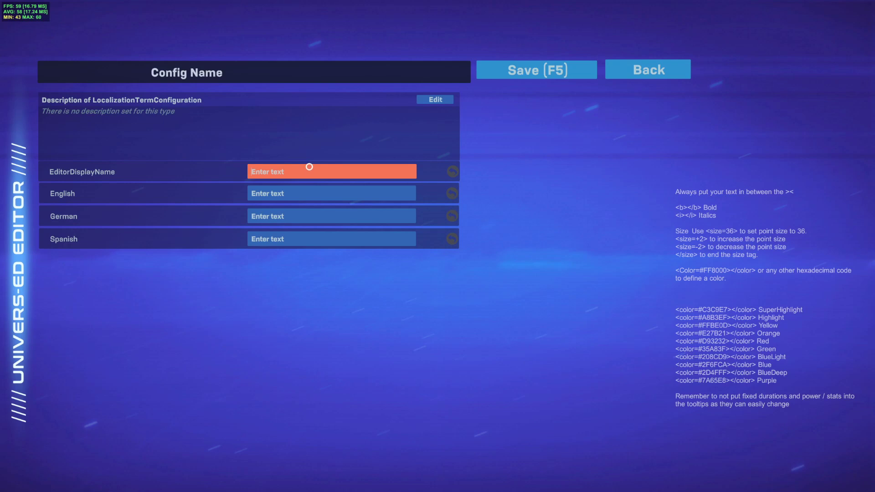
pyautogui.write('Sa')
pyautogui.press('BackSpace')
pyautogui.press('BackSpace')
pyautogui.write('Com')
pyautogui.press('BackSpace')
pyautogui.press('BackSpace')
pyautogui.press('BackSpace')
pyautogui.press('BackSpace')
pyautogui.press('BackSpace')
pyautogui.press('BackSpace')
pyautogui.press('BackSpace')
pyautogui.click(278, 190)
pyautogui.write('Based Aura')
pyautogui.click(577, 198)
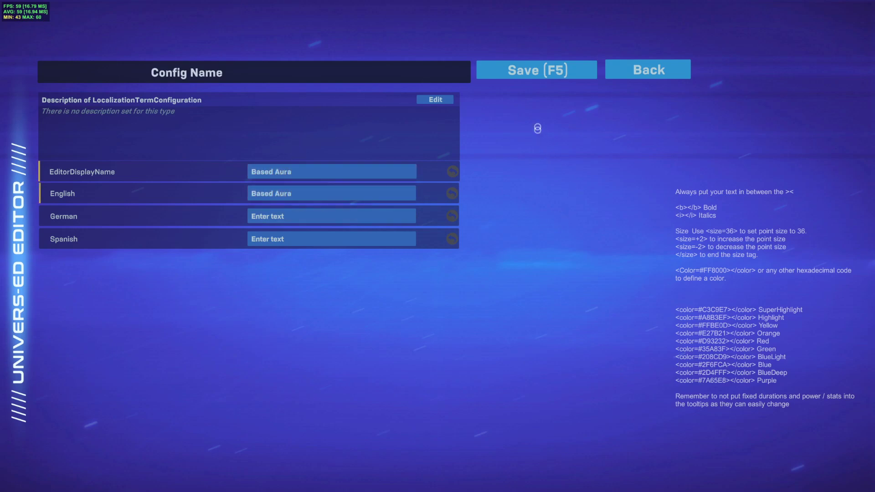
pyautogui.click(538, 75)
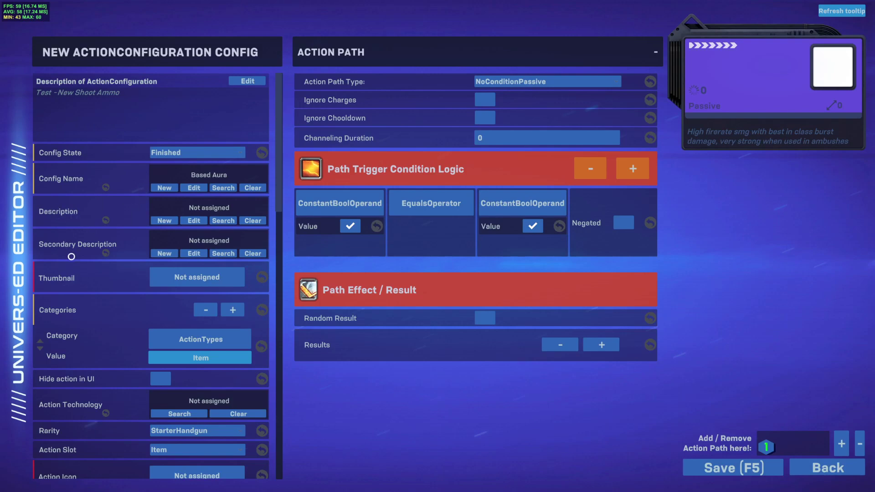
# Step: Set both the ActionTypes category value and the action slot to Perk
pyautogui.scroll(-1, 273, 396)
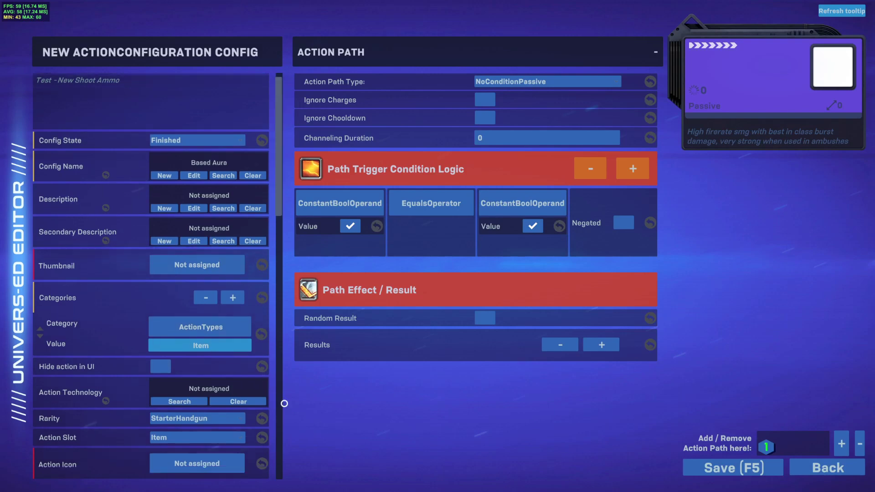
pyautogui.scroll(-1, 218, 316)
pyautogui.click(213, 274)
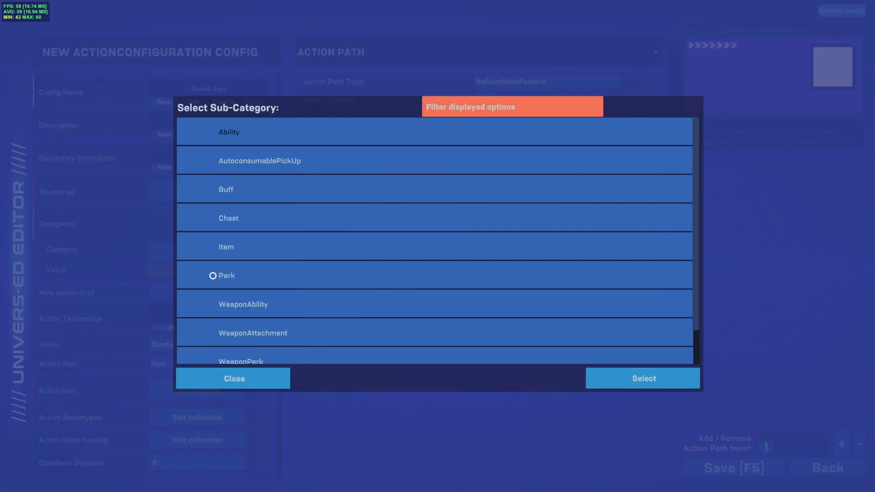
pyautogui.click(230, 280)
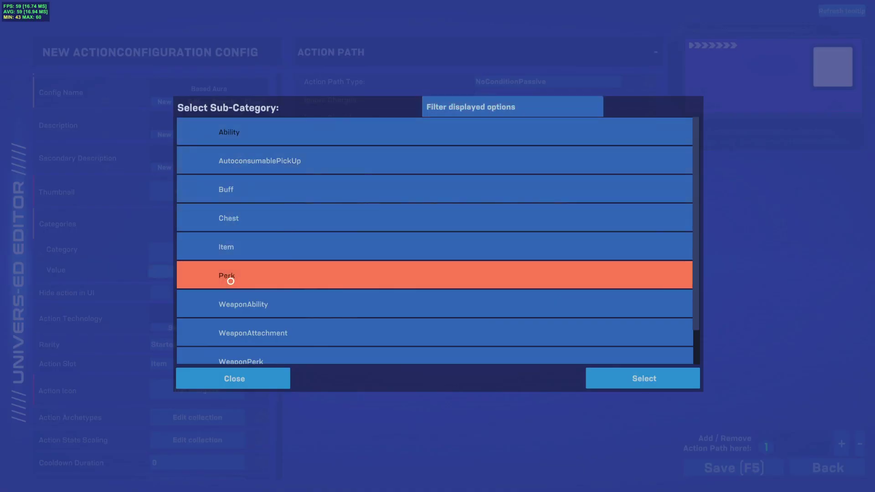
pyautogui.click(231, 281)
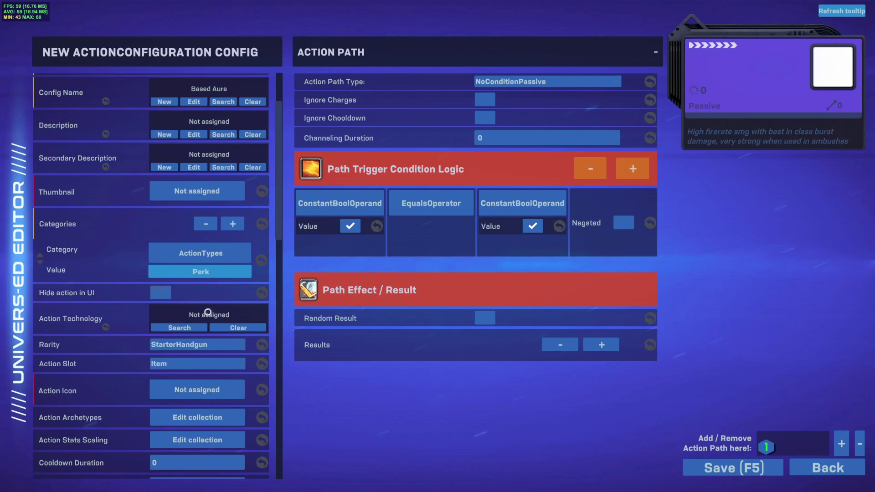
pyautogui.scroll(-1, 143, 294)
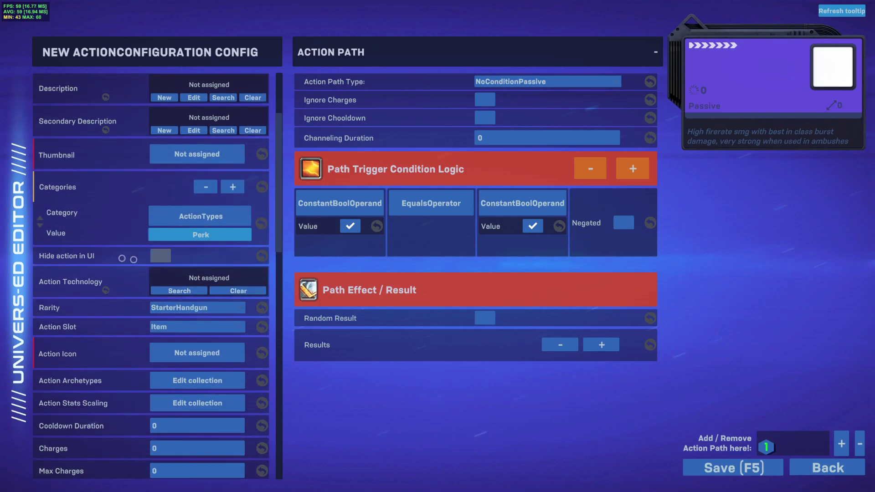
pyautogui.scroll(-1, 180, 291)
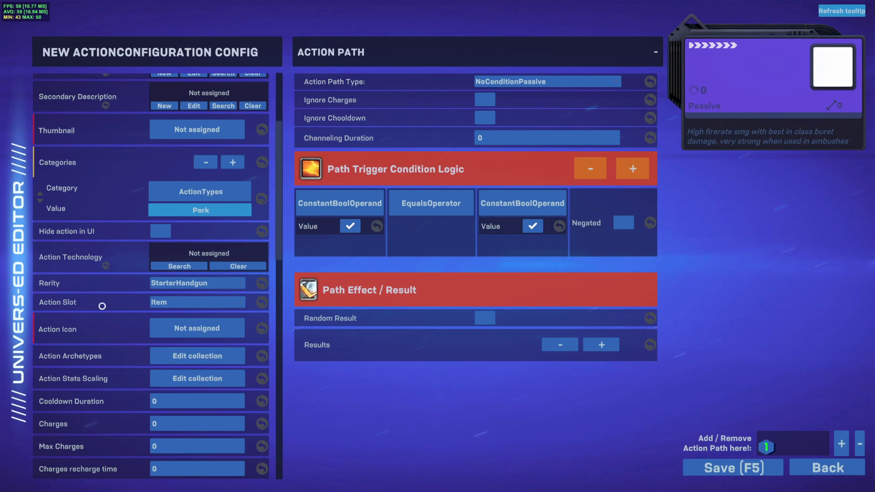
pyautogui.click(171, 305)
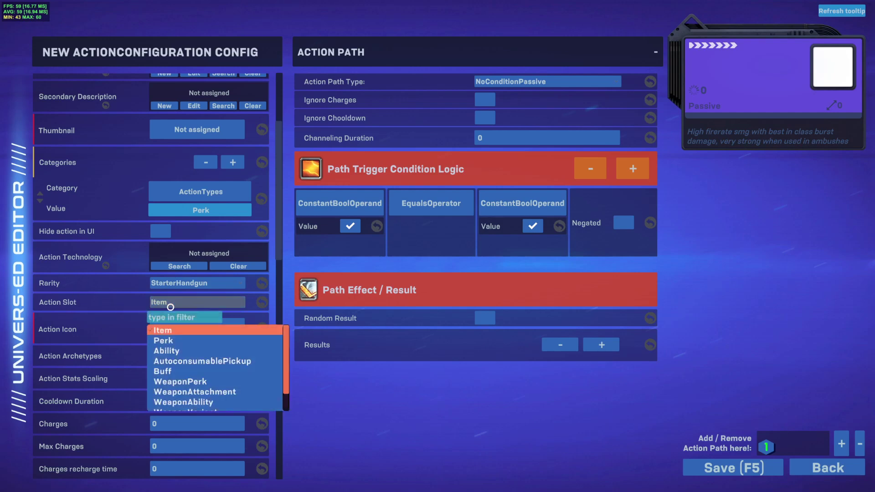
pyautogui.click(171, 340)
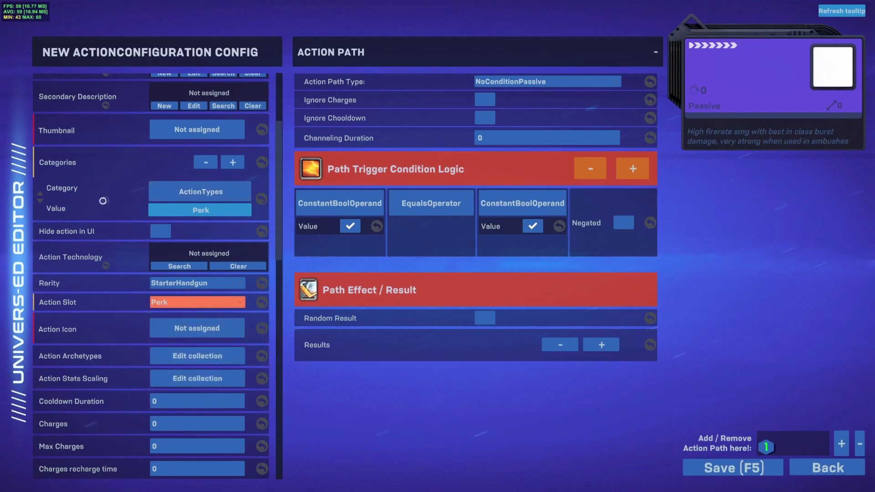
# Step: Assign Att_Overdrive_1 as the action icon
pyautogui.scroll(-3, 179, 209)
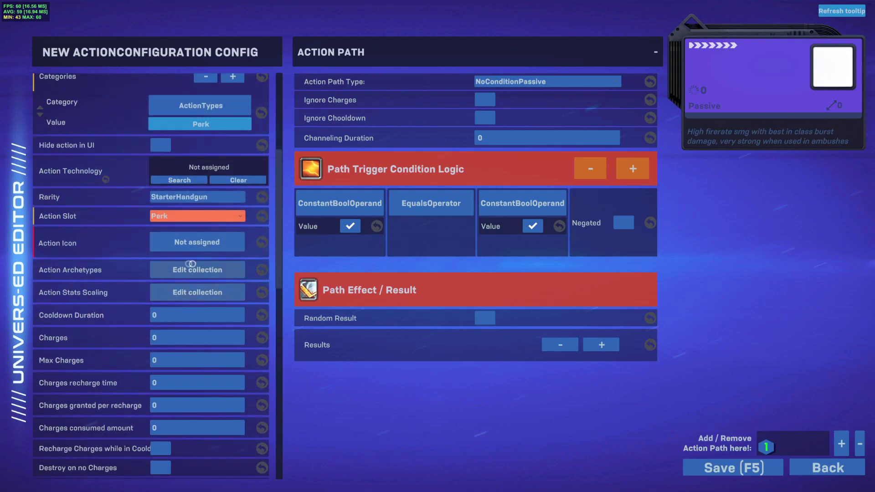
pyautogui.click(178, 246)
pyautogui.scroll(-4, 273, 191)
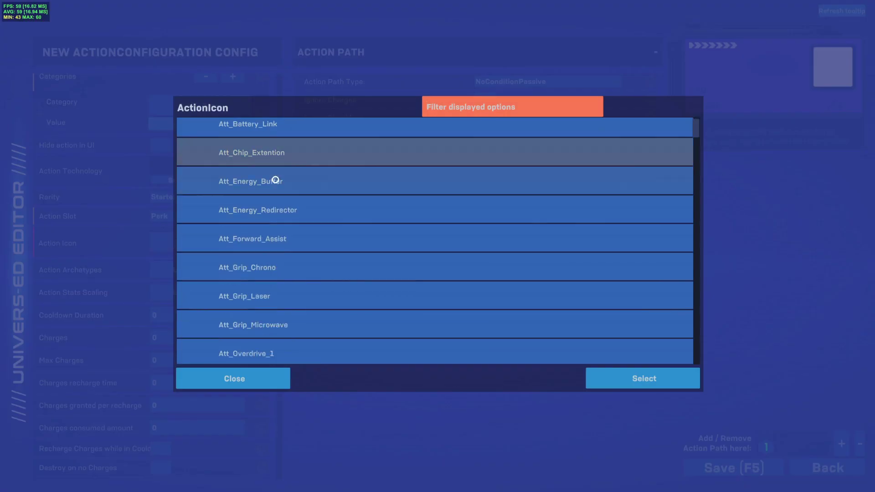
pyautogui.scroll(-2, 272, 219)
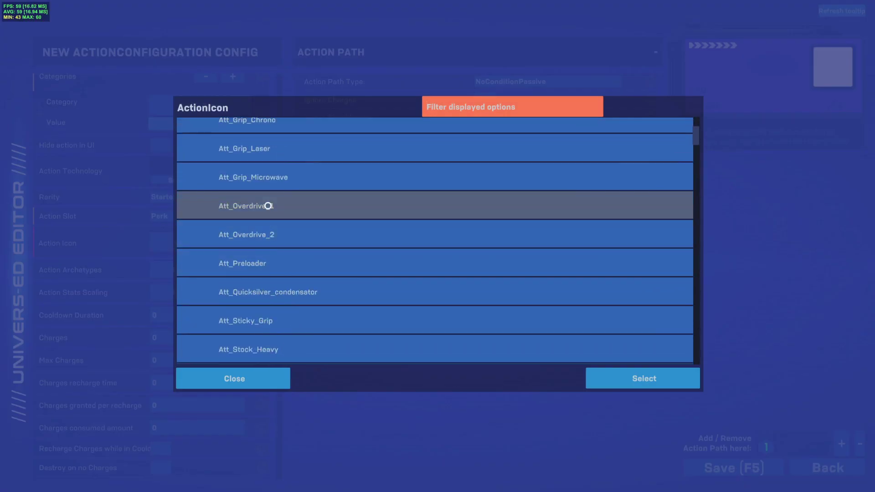
pyautogui.doubleClick(269, 202)
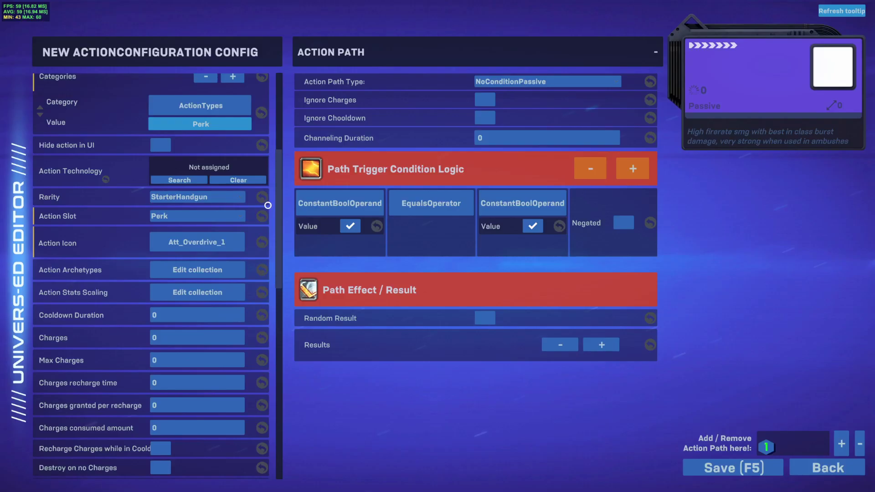
pyautogui.click(232, 246)
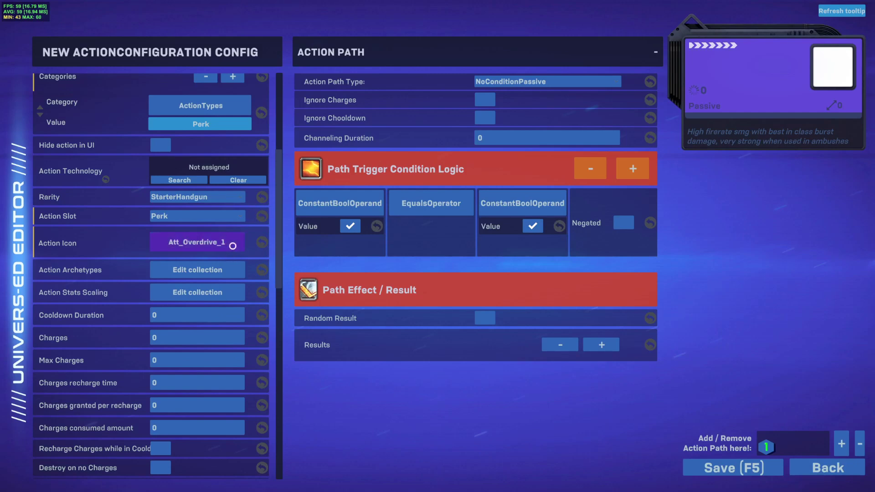
pyautogui.click(230, 246)
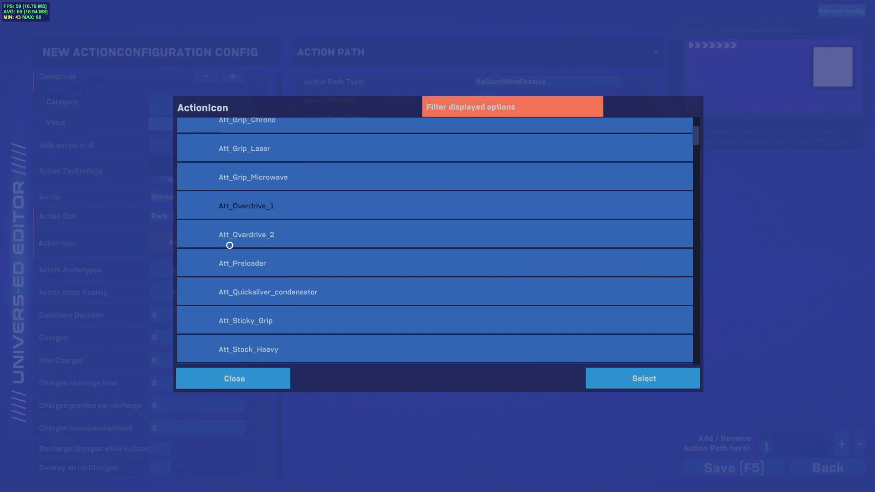
pyautogui.click(250, 379)
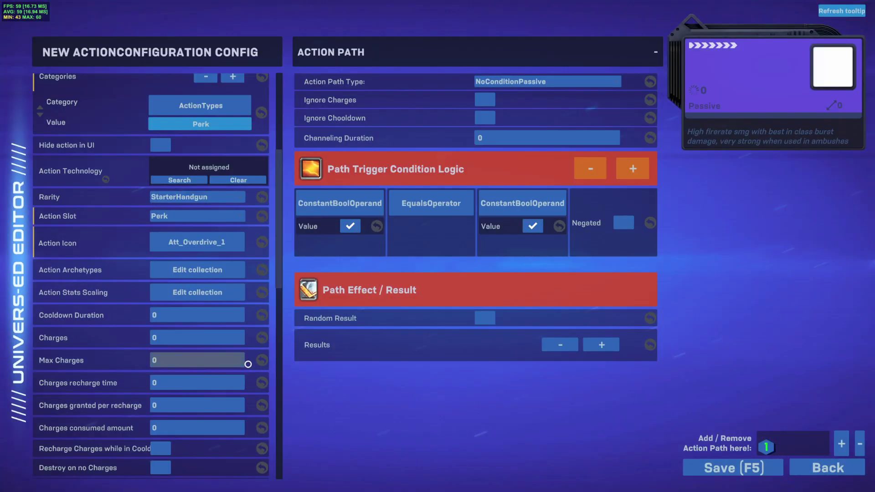
# Step: Add one entry to the Action Archetypes collection and set it to ClassCorePerk
pyautogui.scroll(-3, 237, 322)
pyautogui.click(215, 197)
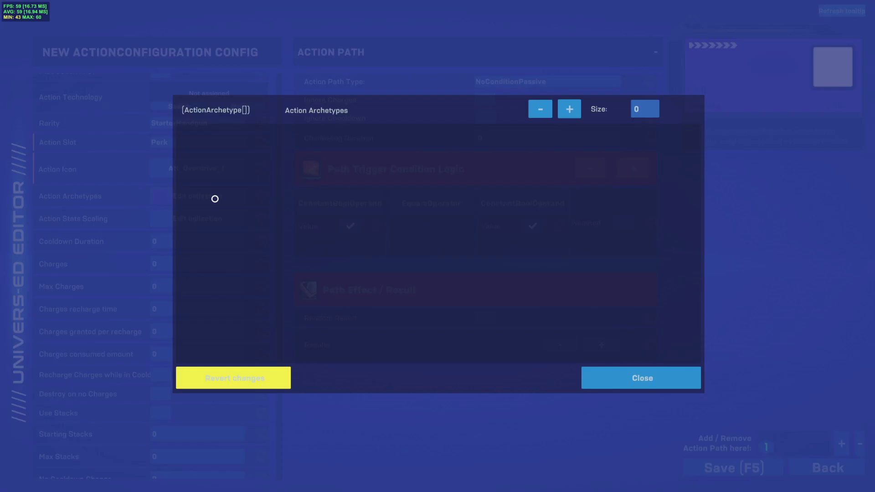
pyautogui.click(569, 109)
pyautogui.click(541, 133)
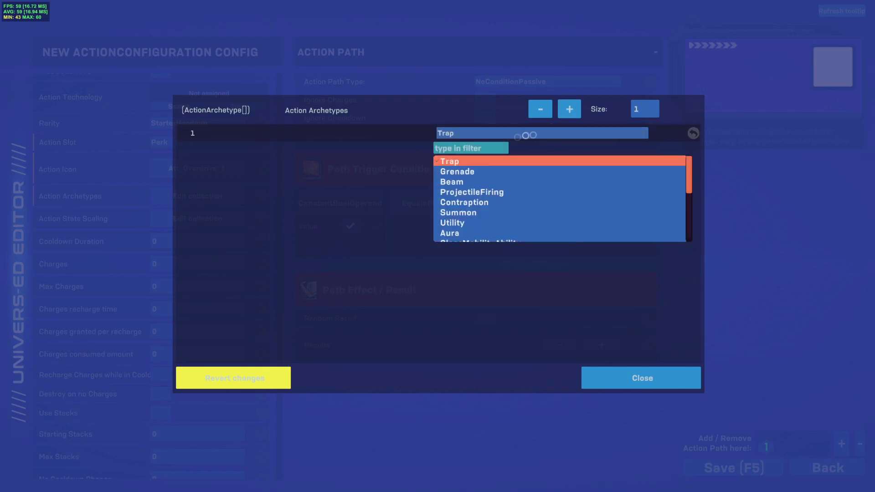
pyautogui.scroll(-2, 468, 200)
pyautogui.scroll(-5, 468, 201)
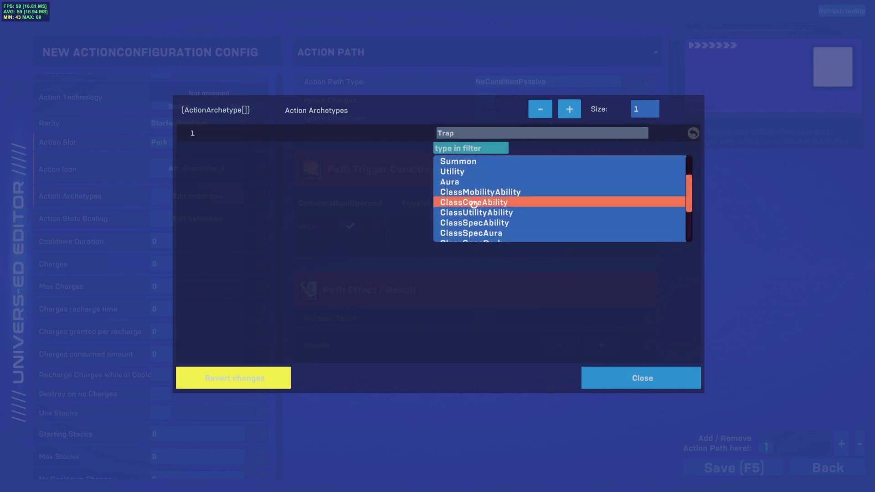
pyautogui.scroll(-1, 477, 208)
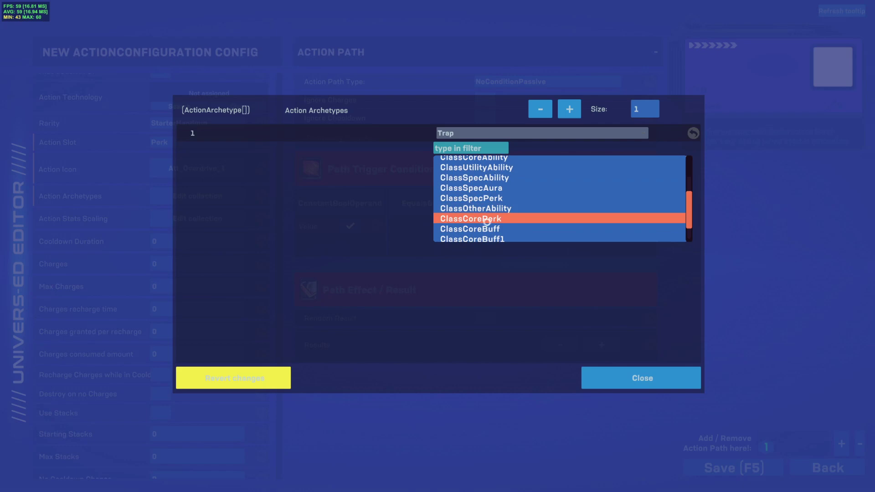
pyautogui.click(495, 219)
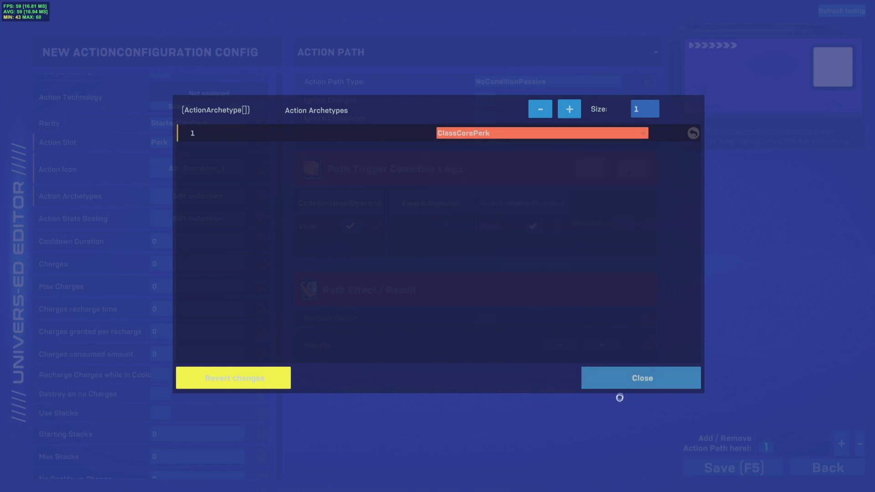
pyautogui.click(621, 382)
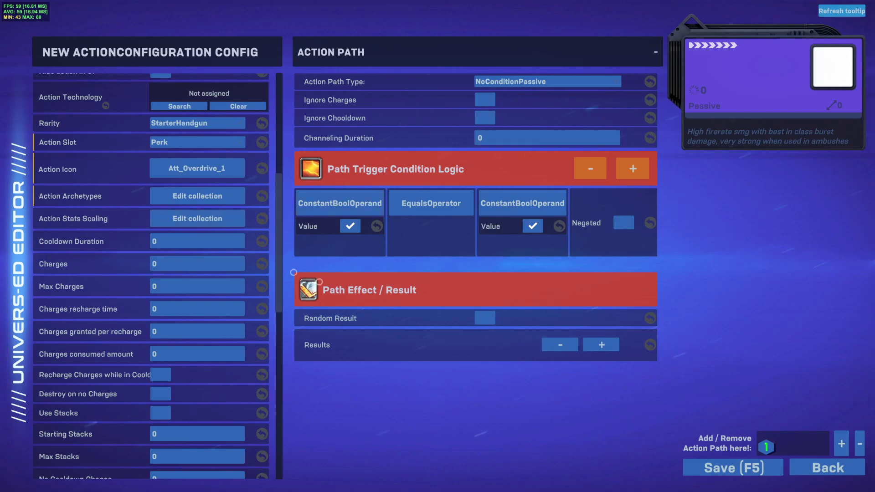
# Step: Add one entry to the Action Stats Scaling collection and assign Max Health as its stat
pyautogui.click(195, 220)
pyautogui.click(569, 108)
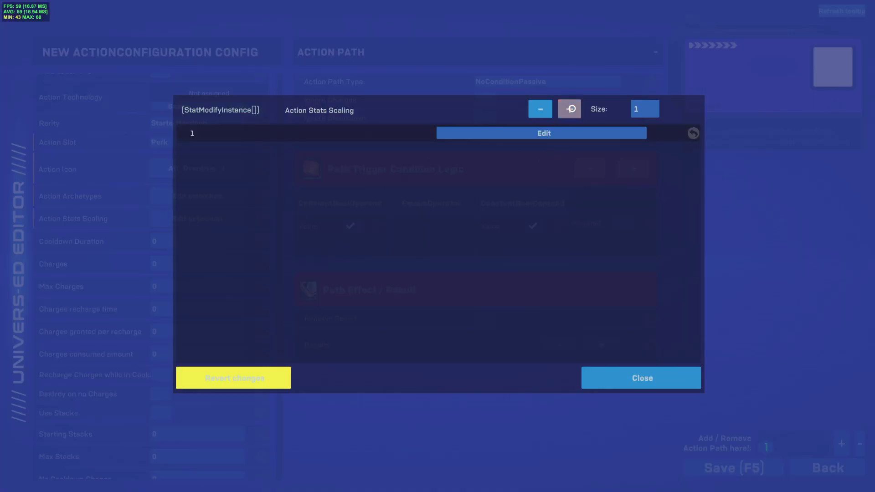
pyautogui.click(551, 130)
pyautogui.click(558, 151)
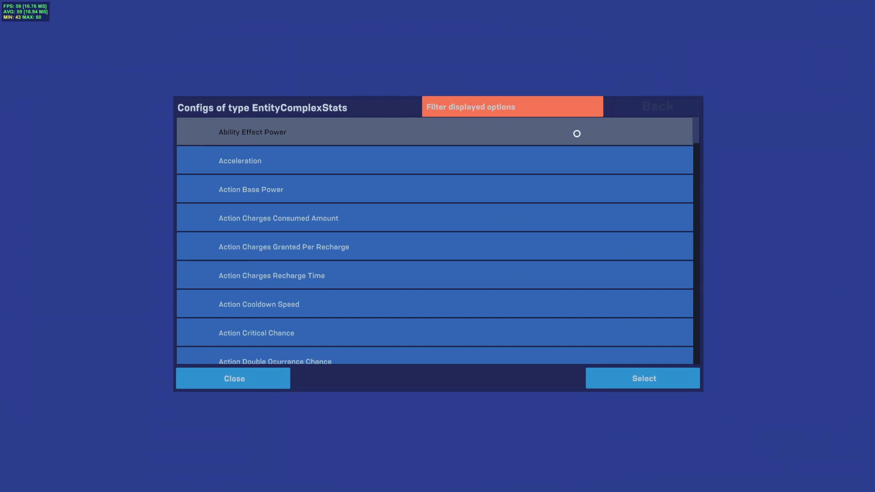
pyautogui.write('lucjk')
pyautogui.press('BackSpace')
pyautogui.press('BackSpace')
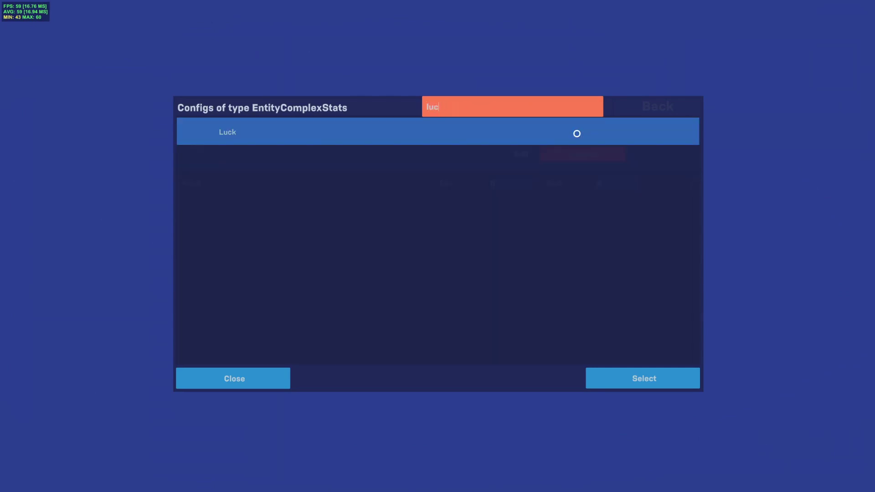
pyautogui.press('BackSpace')
pyautogui.press('BackSpace')
pyautogui.press('BackSpace')
pyautogui.write('heal')
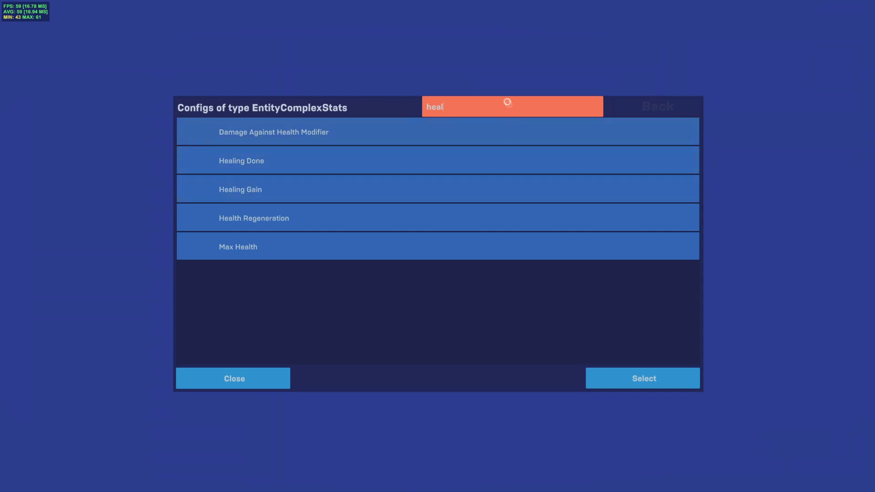
pyautogui.doubleClick(507, 102)
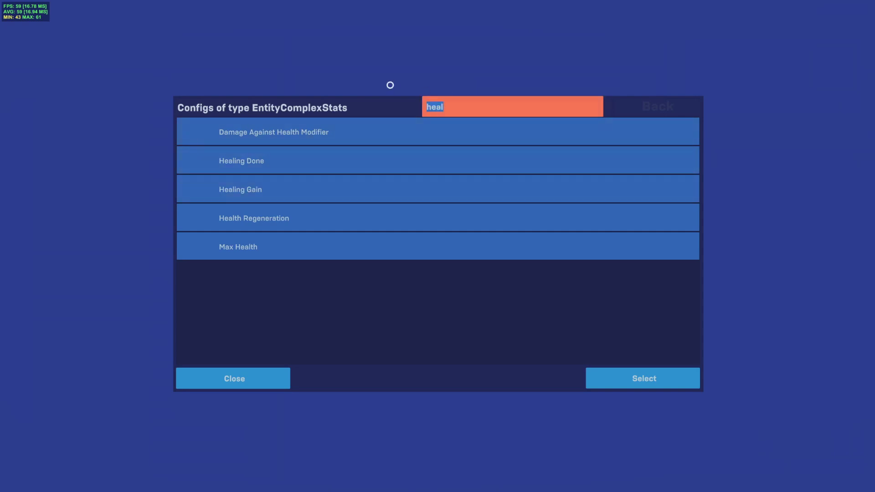
pyautogui.doubleClick(300, 250)
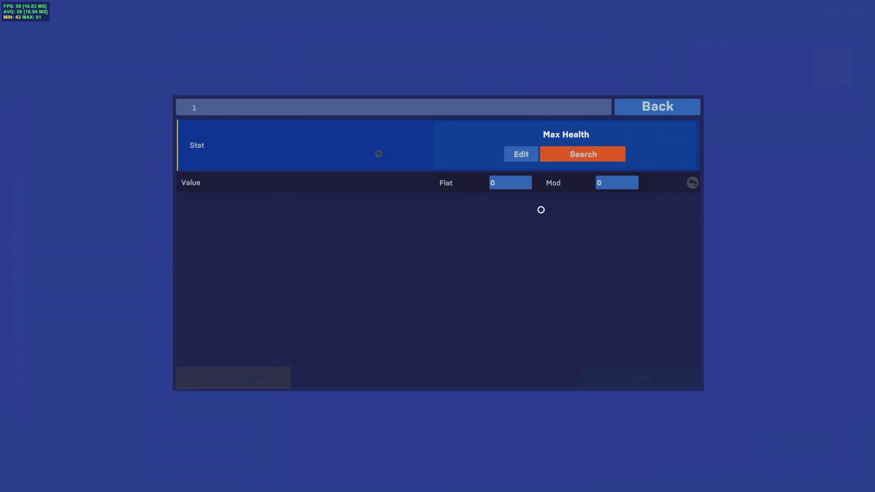
# Step: Set the Mod value of the Max Health scaling entry to 0.5 and close the collection
pyautogui.click(625, 184)
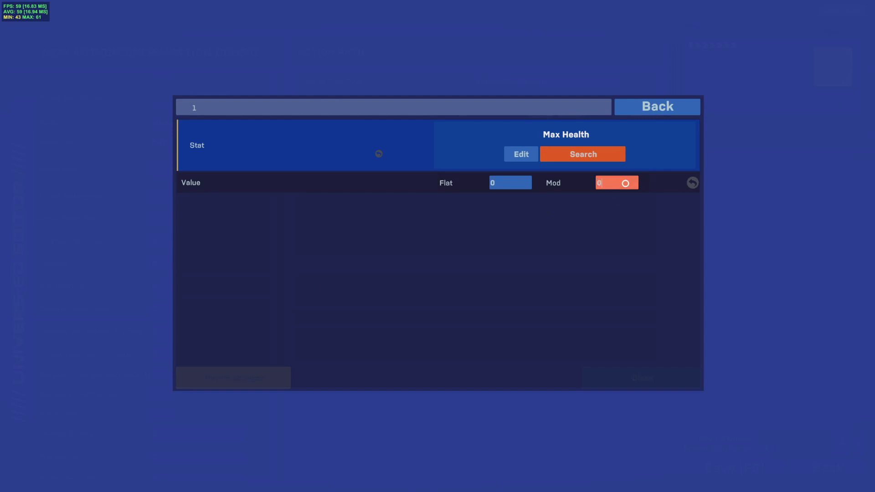
pyautogui.click(625, 267)
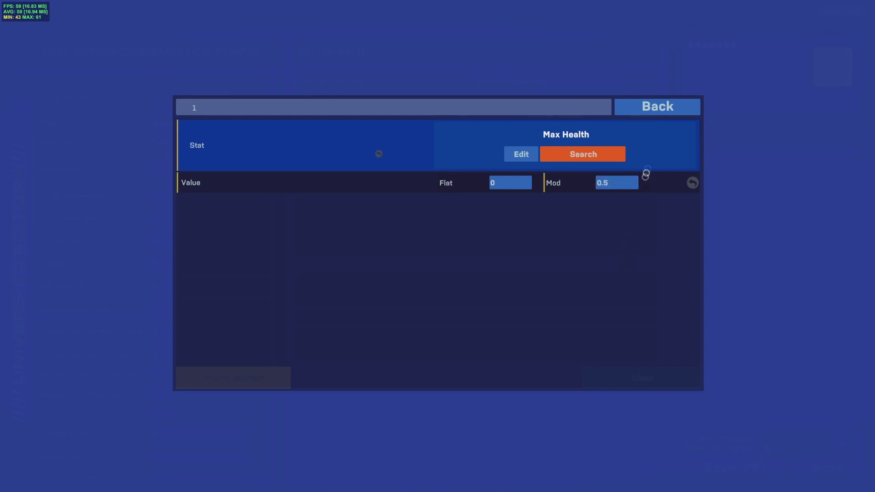
pyautogui.click(658, 108)
pyautogui.click(596, 370)
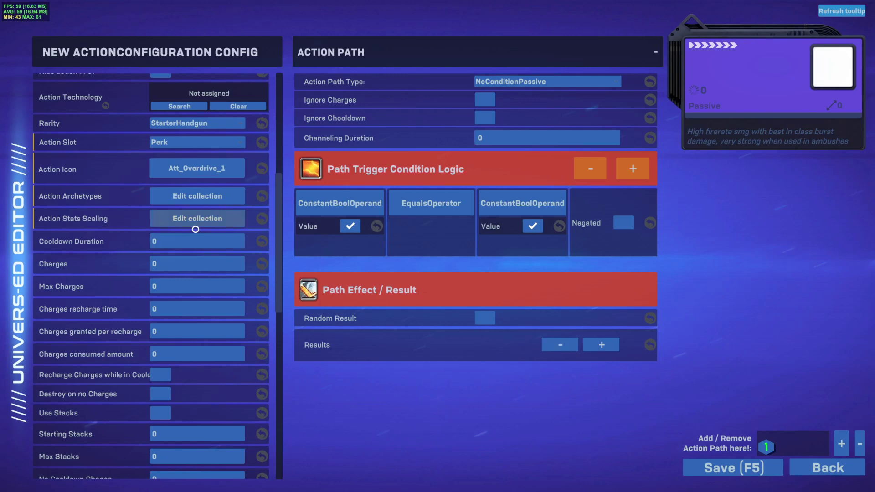
# Step: Examine the action's cooldown, charge, stack, chance, base power, and buff and debuff settings
pyautogui.scroll(-1, 196, 229)
pyautogui.scroll(-8, 196, 229)
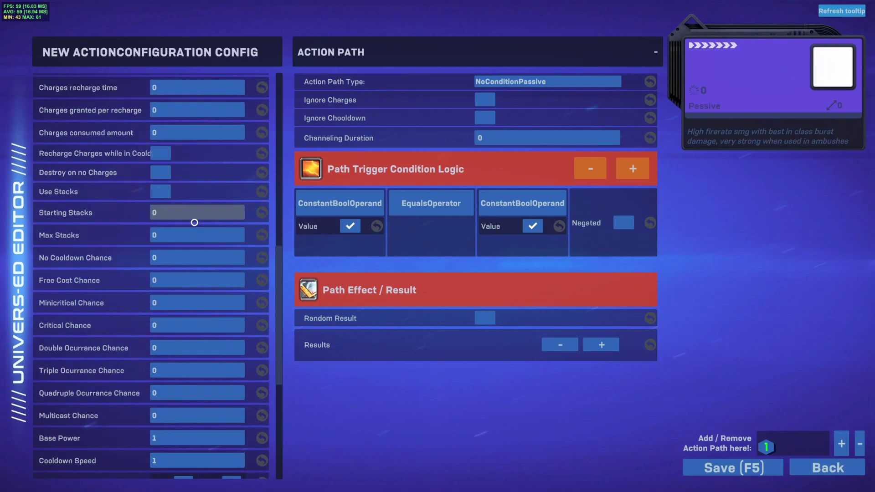
pyautogui.scroll(-5, 199, 222)
pyautogui.scroll(8, 229, 290)
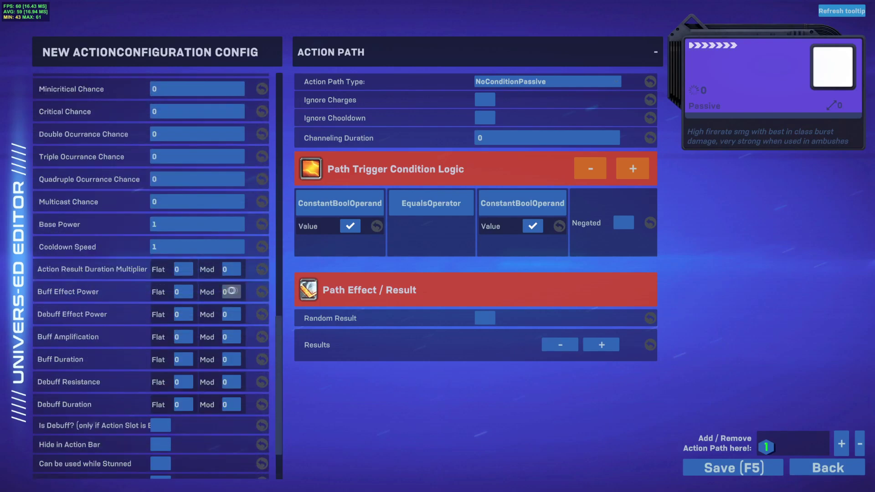
pyautogui.scroll(3, 229, 290)
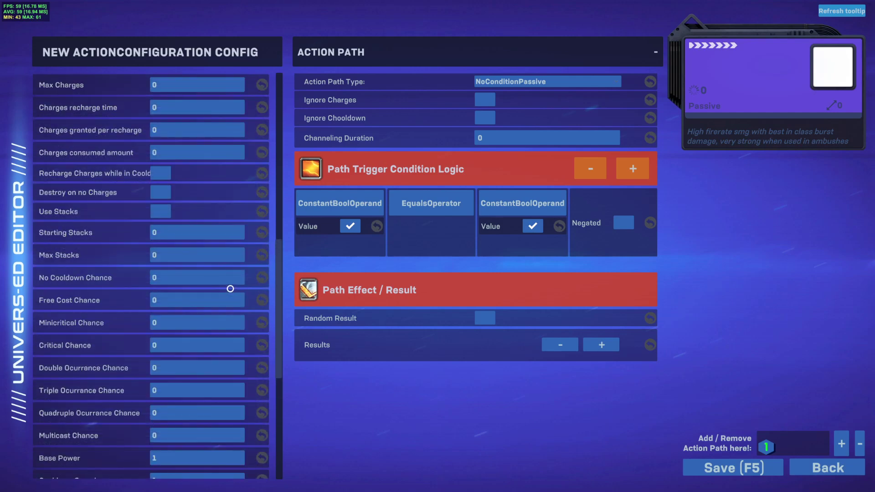
pyautogui.scroll(-2, 230, 288)
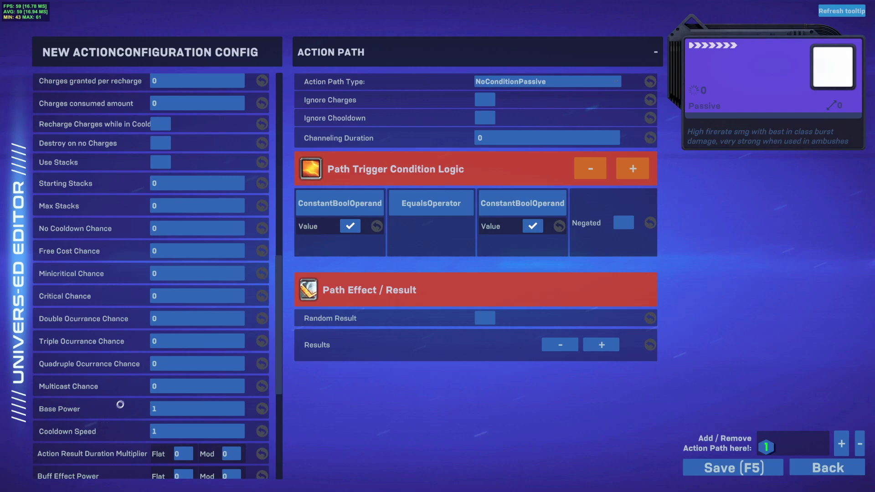
pyautogui.click(155, 410)
pyautogui.write('1')
pyautogui.click(107, 429)
pyautogui.click(170, 431)
pyautogui.scroll(5, 140, 374)
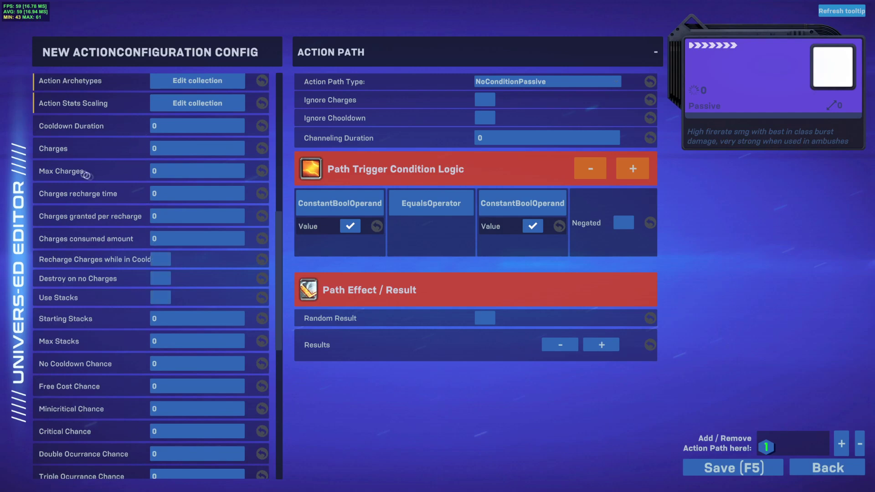
pyautogui.scroll(-2, 107, 286)
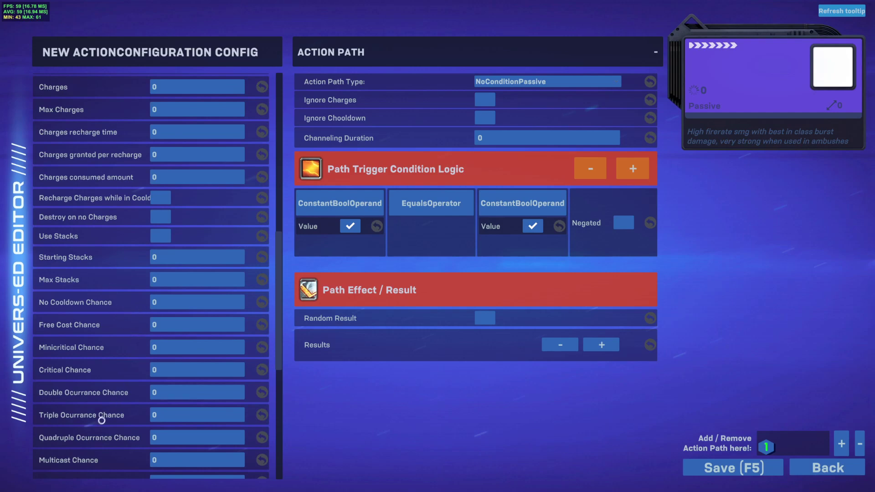
pyautogui.scroll(-3, 104, 418)
pyautogui.scroll(-5, 106, 416)
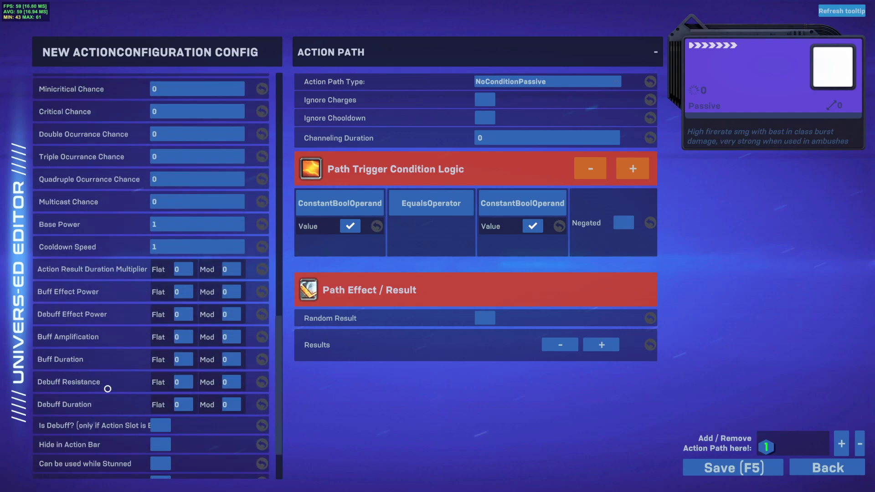
pyautogui.scroll(-3, 108, 388)
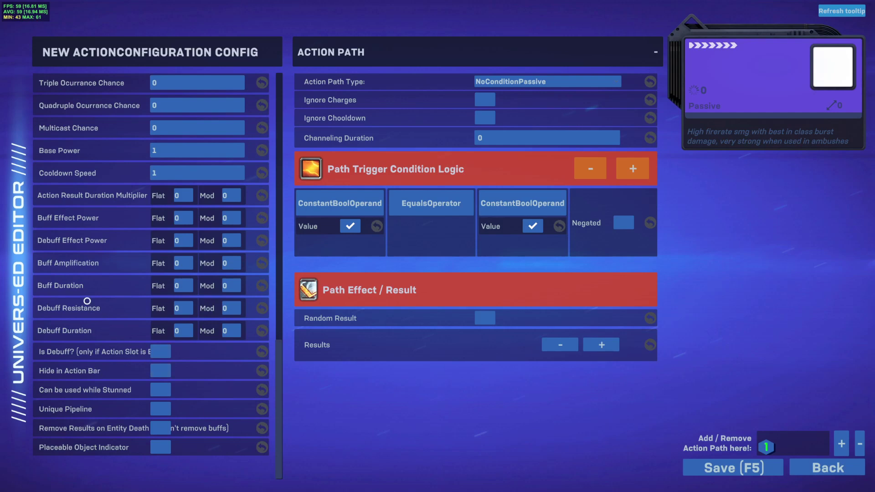
pyautogui.scroll(8, 94, 305)
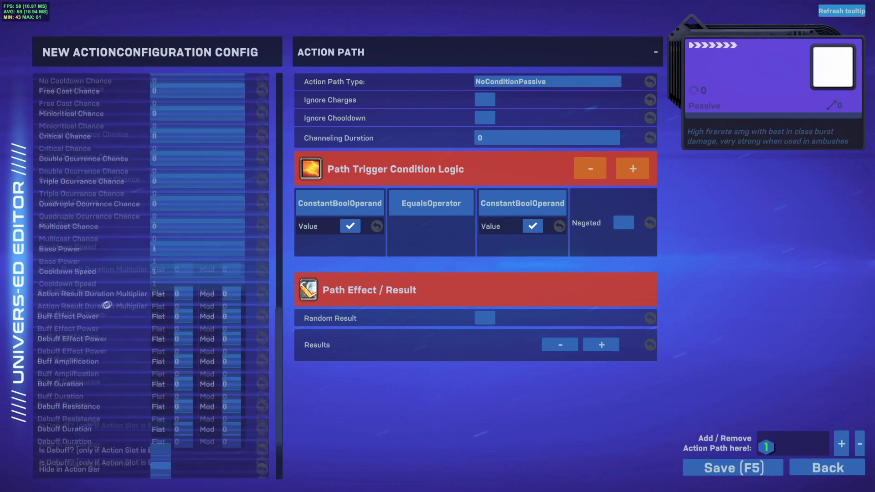
pyautogui.scroll(7, 118, 162)
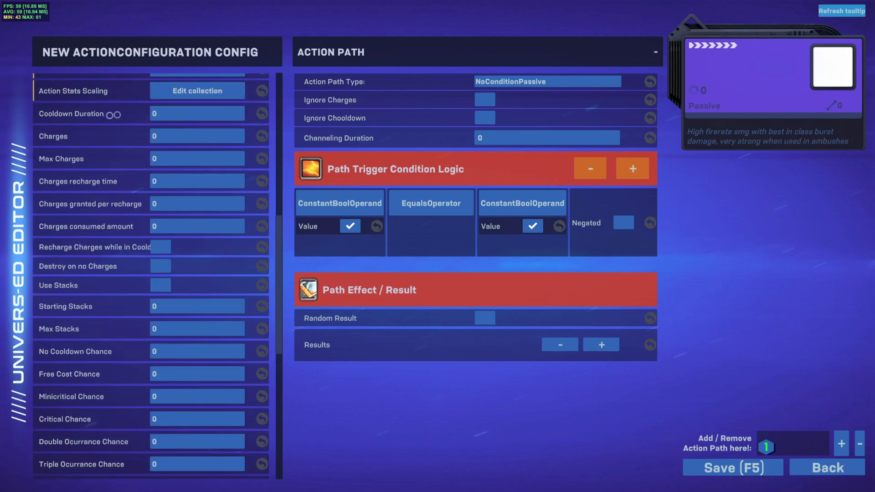
pyautogui.scroll(-7, 117, 244)
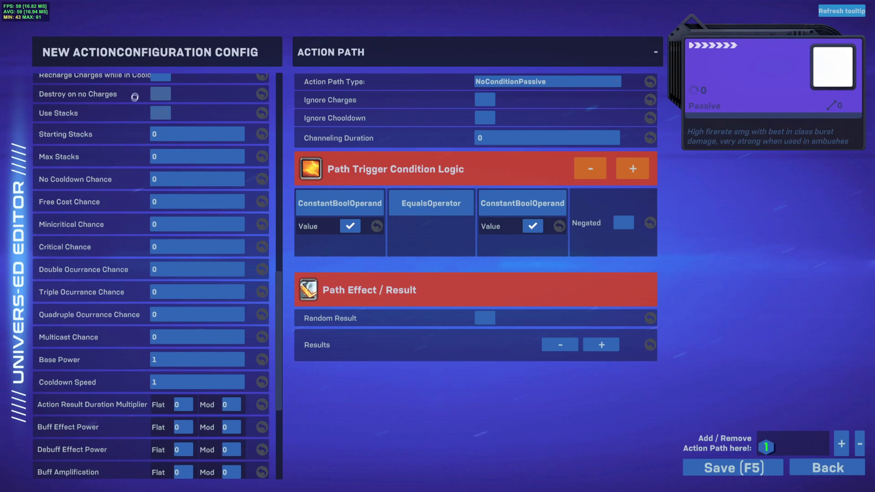
# Step: Enable Can be used while Stunned, Unique Pipeline and Remove Results on Entity Death for the action
pyautogui.scroll(-5, 124, 329)
pyautogui.scroll(-1, 123, 329)
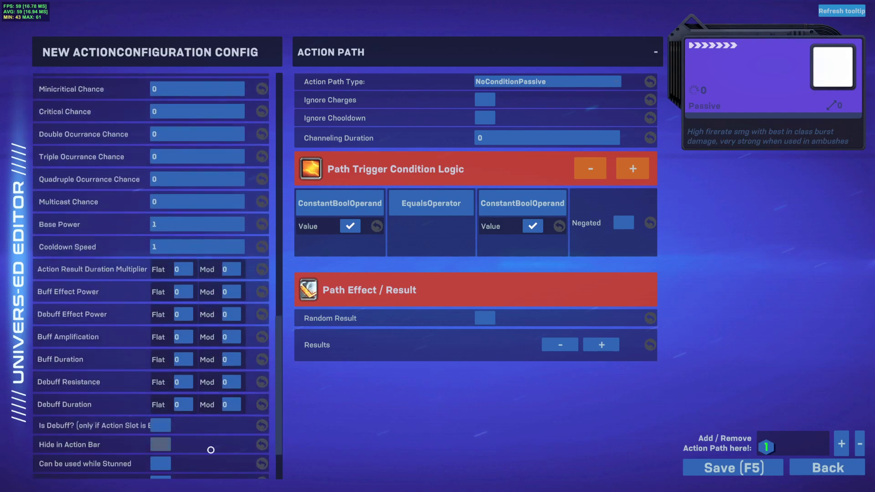
pyautogui.scroll(-3, 210, 437)
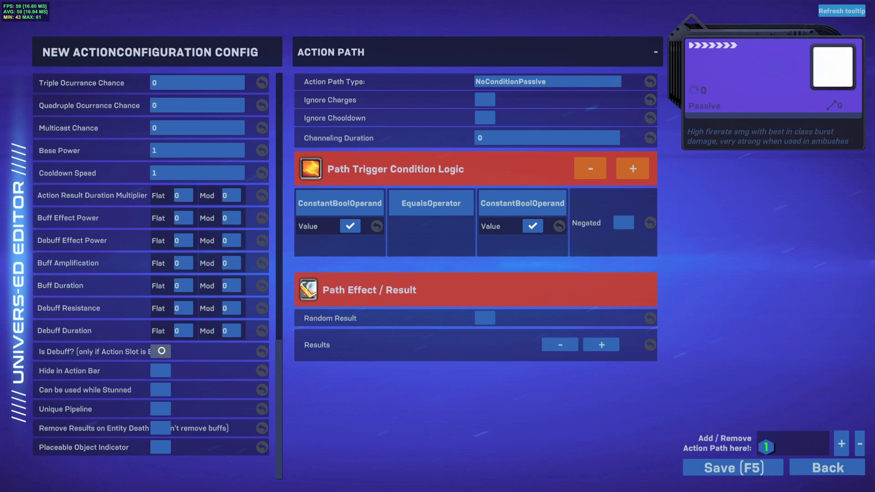
pyautogui.click(151, 395)
pyautogui.click(163, 413)
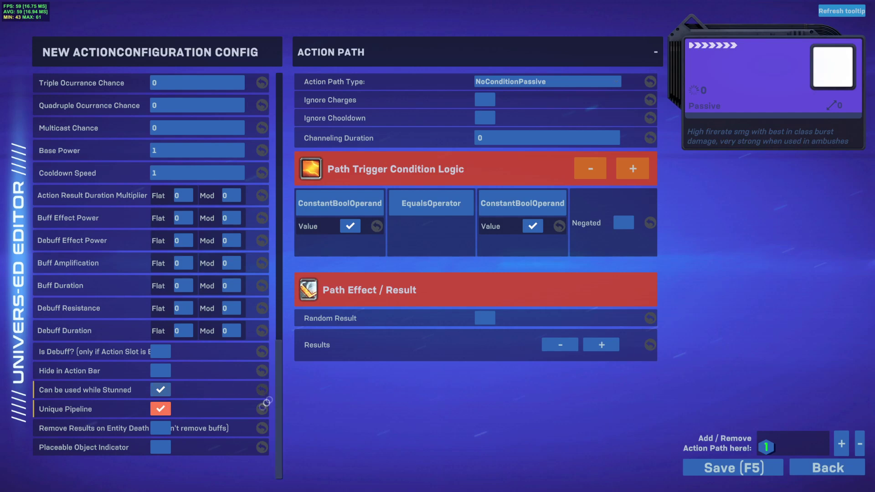
pyautogui.click(165, 430)
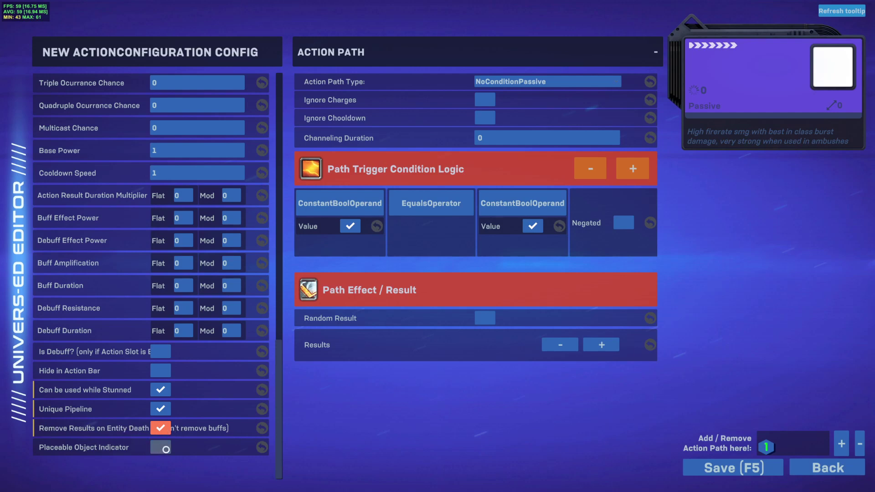
# Step: Examine the available action path types and the operand types for the path trigger condition
pyautogui.scroll(10, 254, 404)
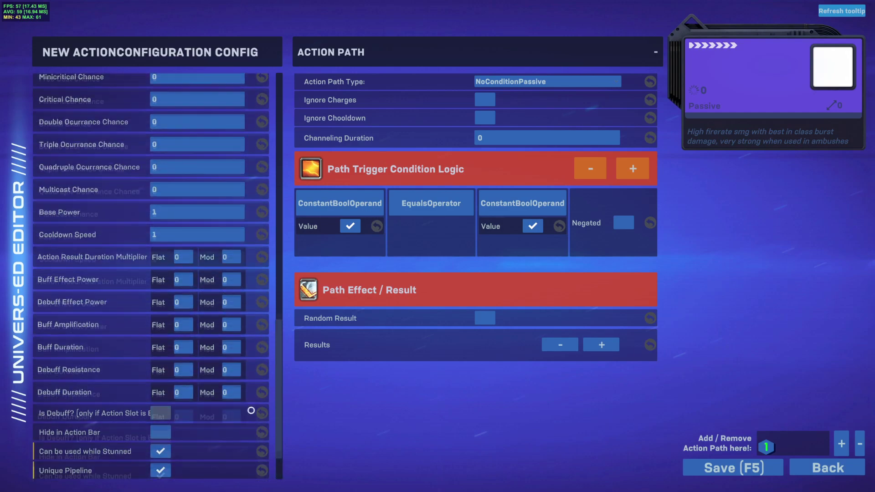
pyautogui.scroll(5, 278, 342)
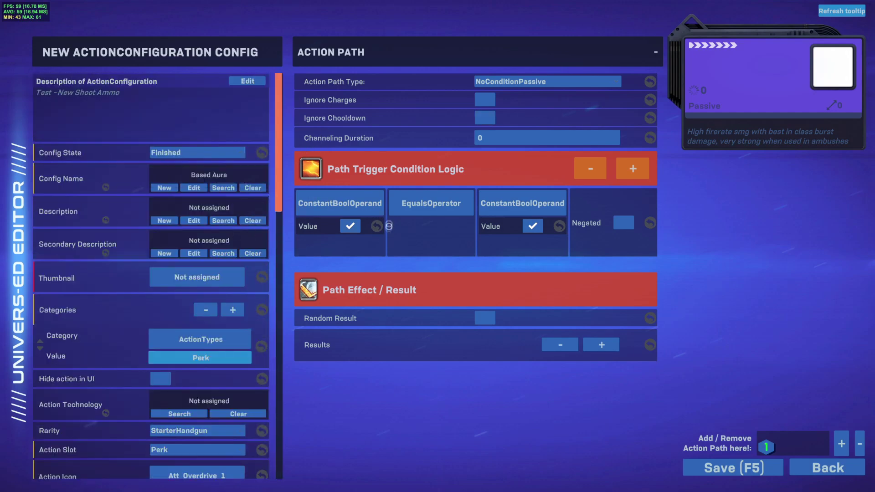
pyautogui.click(516, 81)
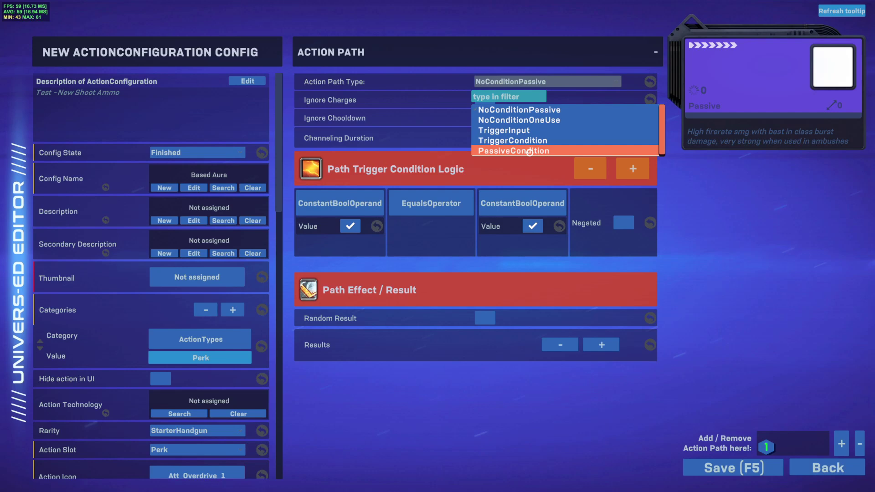
pyautogui.click(347, 210)
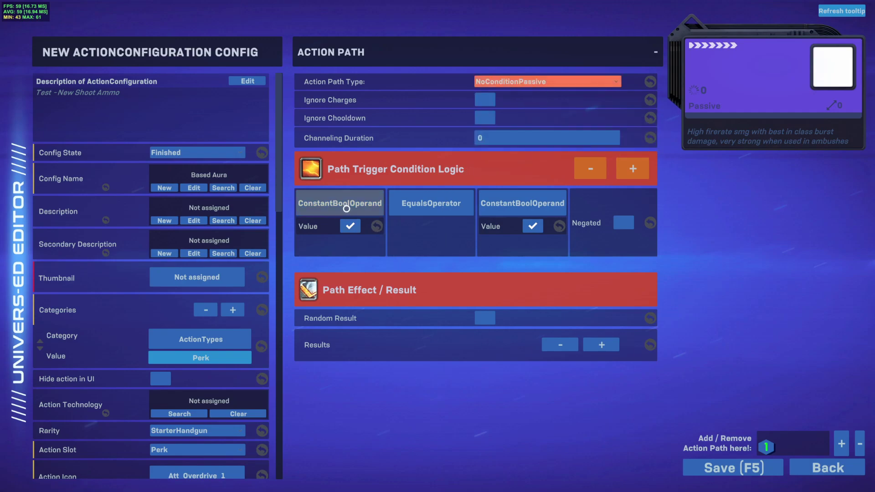
pyautogui.click(346, 210)
pyautogui.scroll(-10, 283, 166)
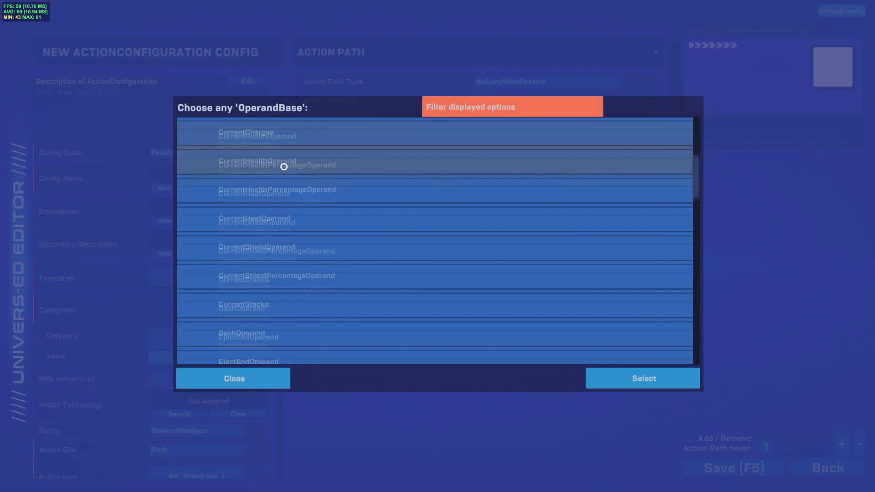
pyautogui.click(253, 378)
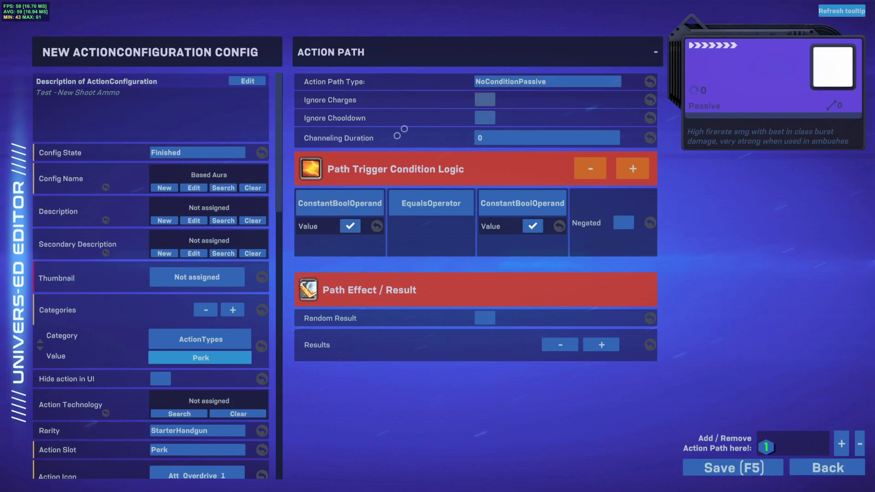
# Step: Change the first trigger condition operand to GetCriticalHitOperand and set the action path type to TriggerCondition
pyautogui.click(344, 213)
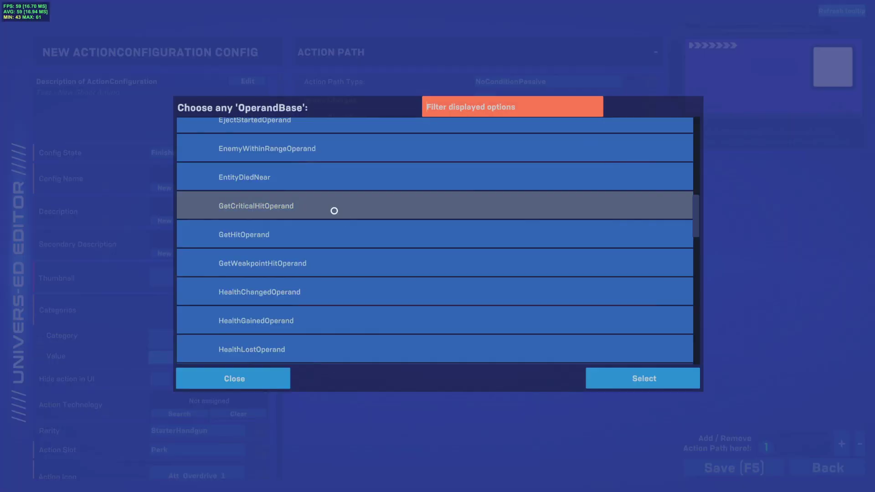
pyautogui.doubleClick(333, 210)
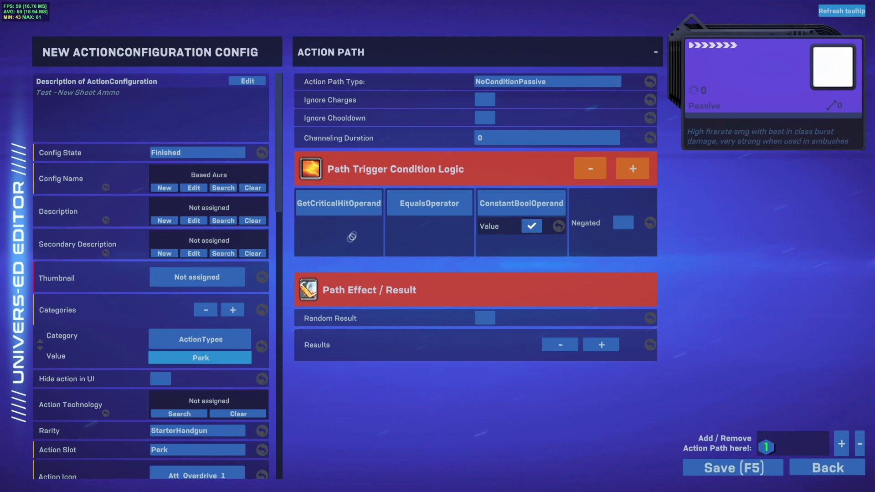
pyautogui.click(491, 82)
pyautogui.click(513, 140)
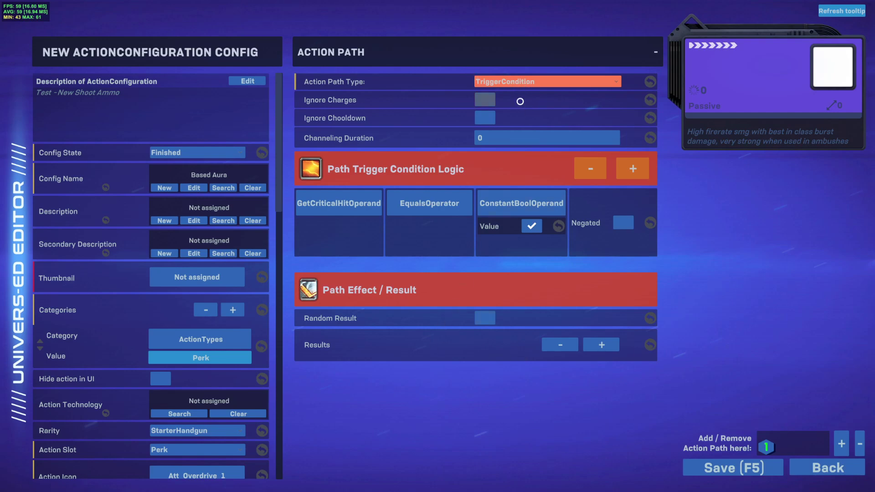
# Step: Replace the first trigger condition operand with ConstantBoolOperand and enable its value
pyautogui.click(364, 199)
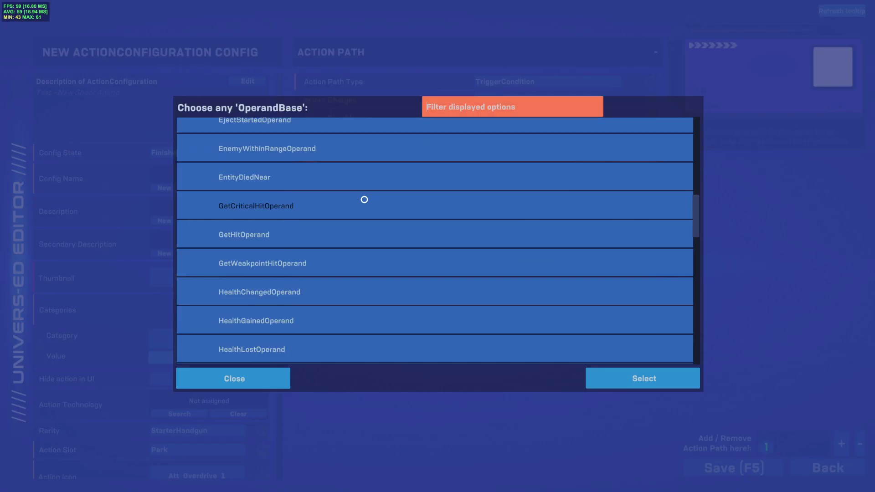
pyautogui.write('consty')
pyautogui.press('BackSpace')
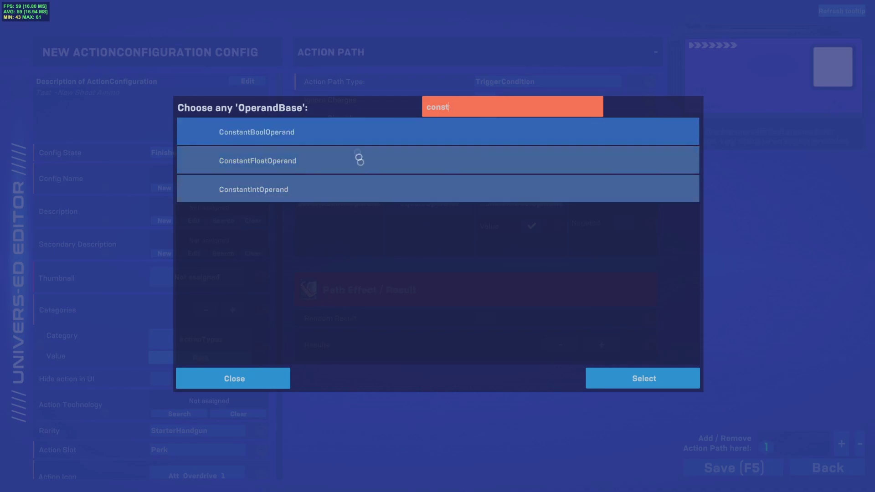
pyautogui.doubleClick(345, 137)
pyautogui.click(350, 224)
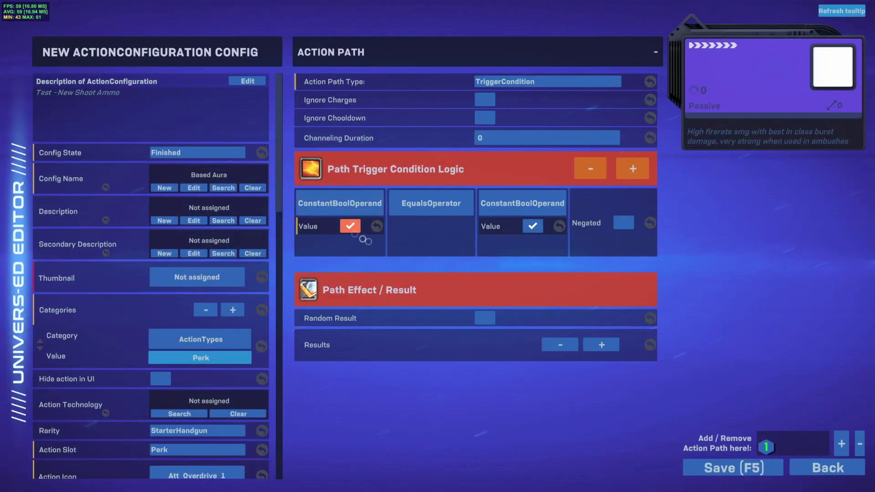
# Step: Set the action path type to NoConditionPassive and enable Ignore Charges and Ignore Chooldown
pyautogui.click(535, 83)
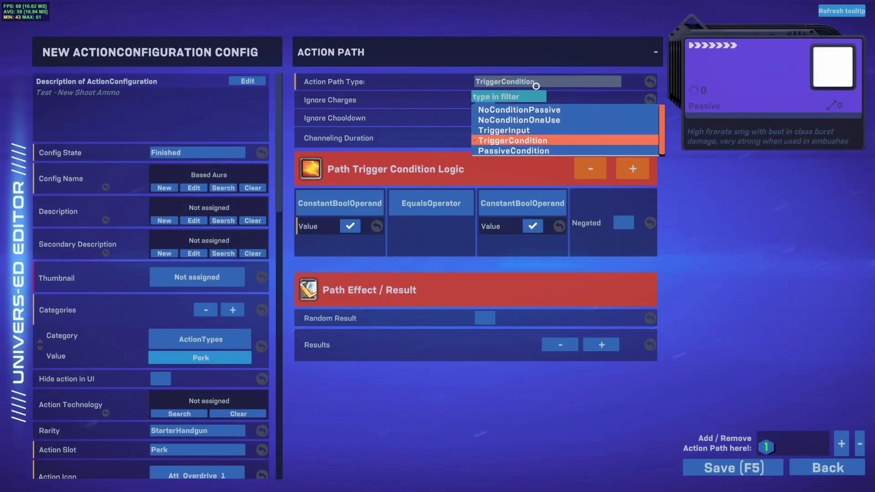
pyautogui.click(535, 114)
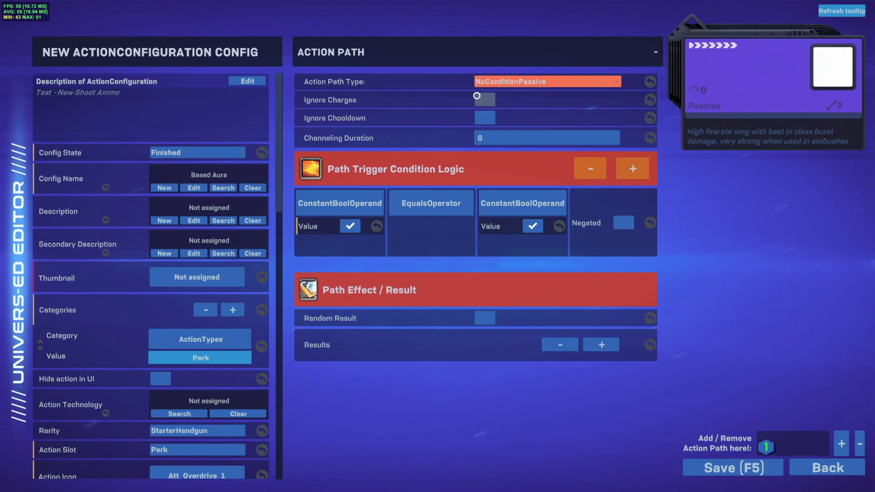
pyautogui.click(482, 98)
pyautogui.click(485, 120)
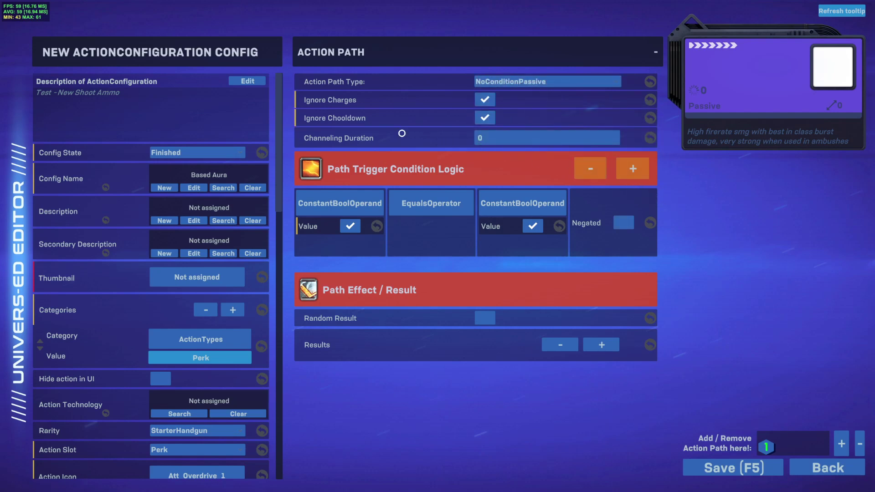
# Step: Add one result entry to the action path's effect results
pyautogui.click(603, 348)
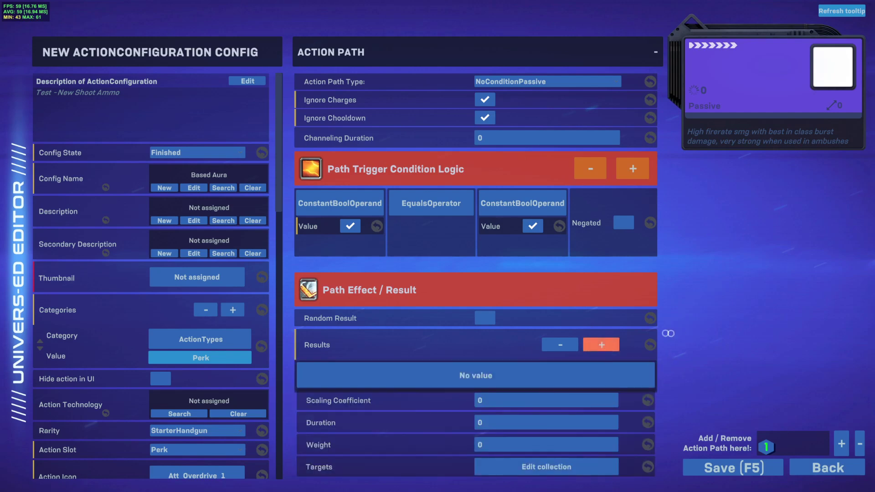
pyautogui.click(572, 371)
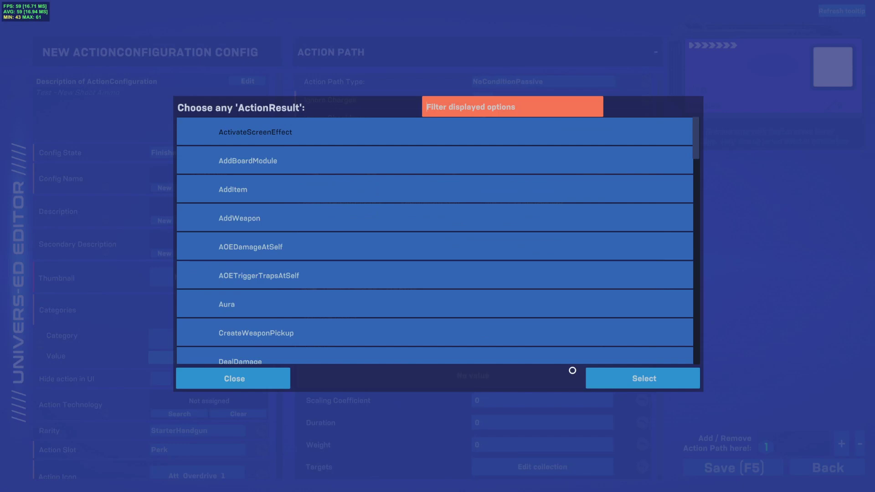
pyautogui.click(262, 377)
pyautogui.scroll(-1, 462, 274)
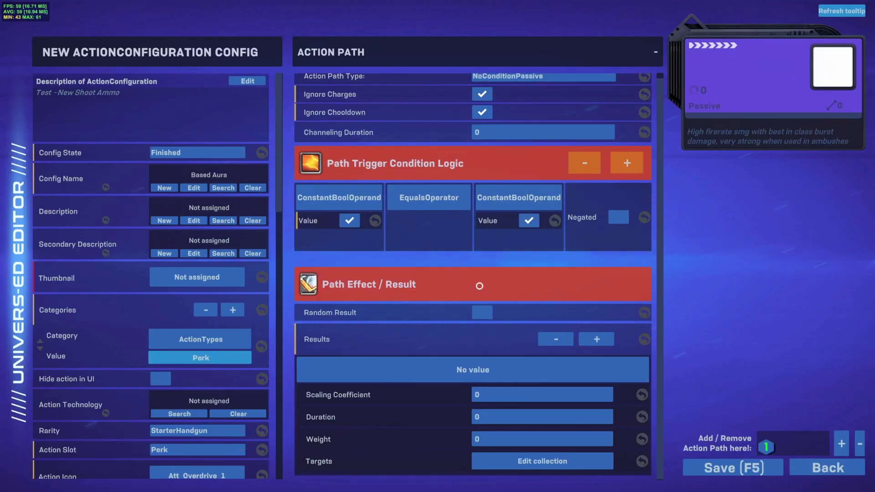
# Step: Browse the available action result types and set the new result to ModifyStat
pyautogui.click(472, 370)
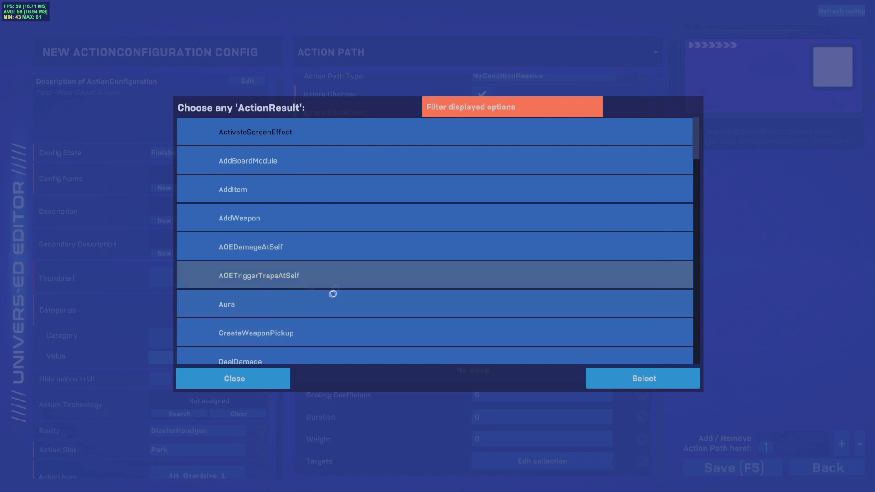
pyautogui.scroll(-3, 245, 298)
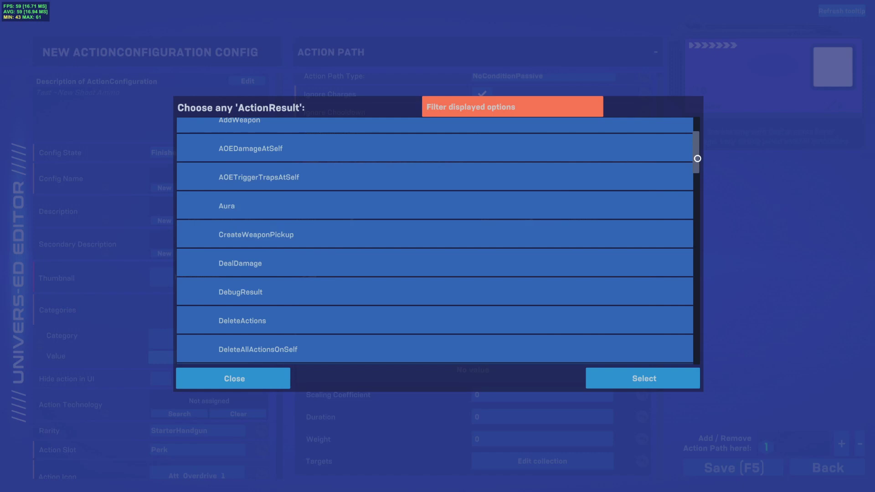
pyautogui.moveTo(697, 158); pyautogui.dragTo(654, 358)
pyautogui.scroll(8, 485, 289)
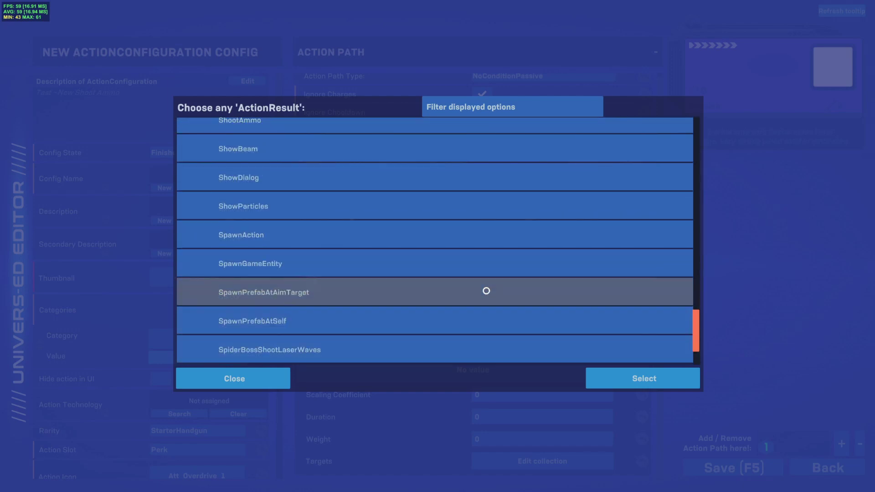
pyautogui.click(471, 107)
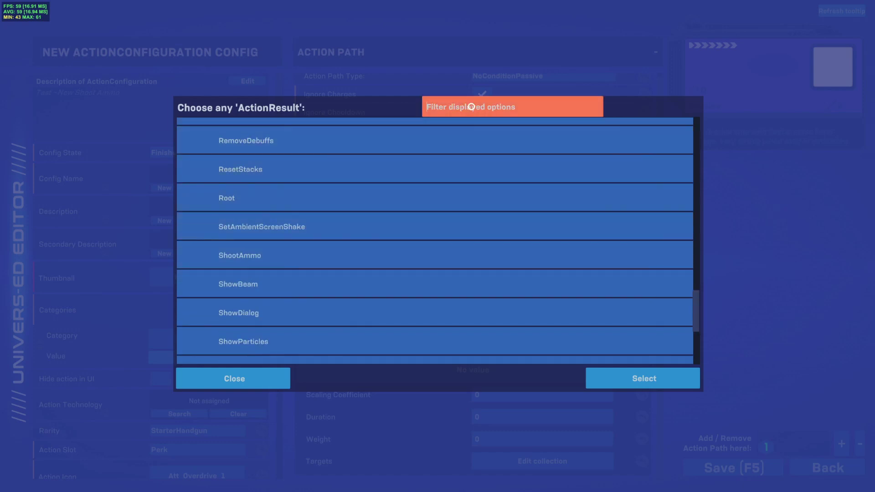
pyautogui.write('modif')
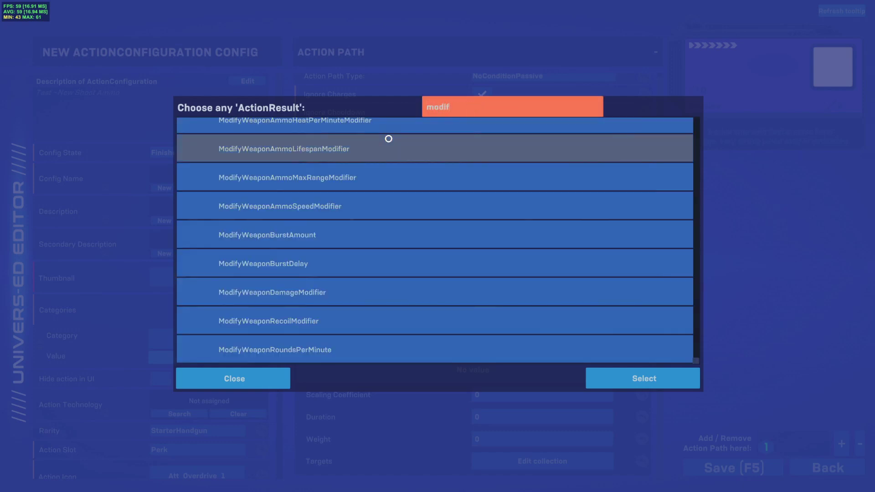
pyautogui.write('yst')
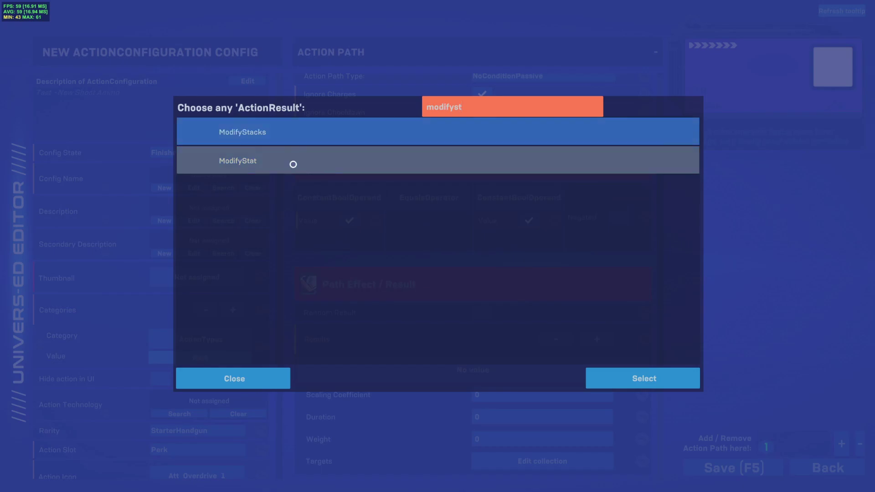
pyautogui.doubleClick(293, 162)
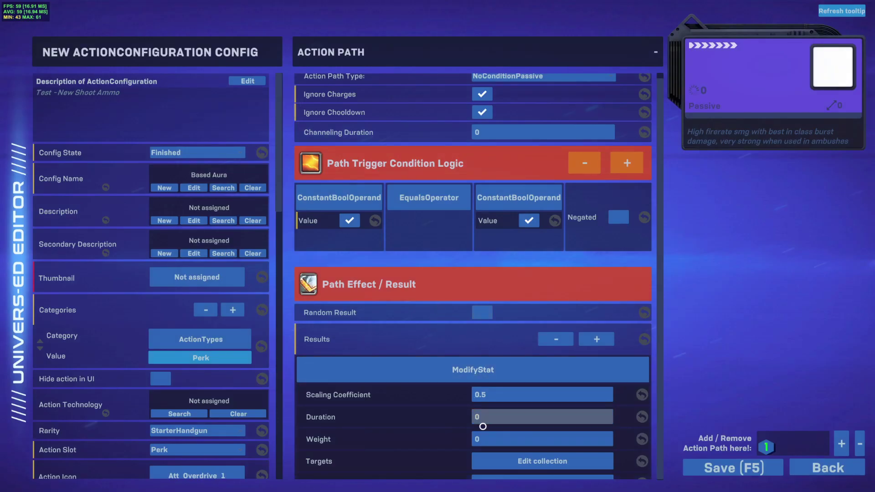
# Step: Add a target entry to the ModifyStat result and keep Self as its target type after viewing the alternatives
pyautogui.scroll(-1, 656, 350)
pyautogui.scroll(-1, 656, 350)
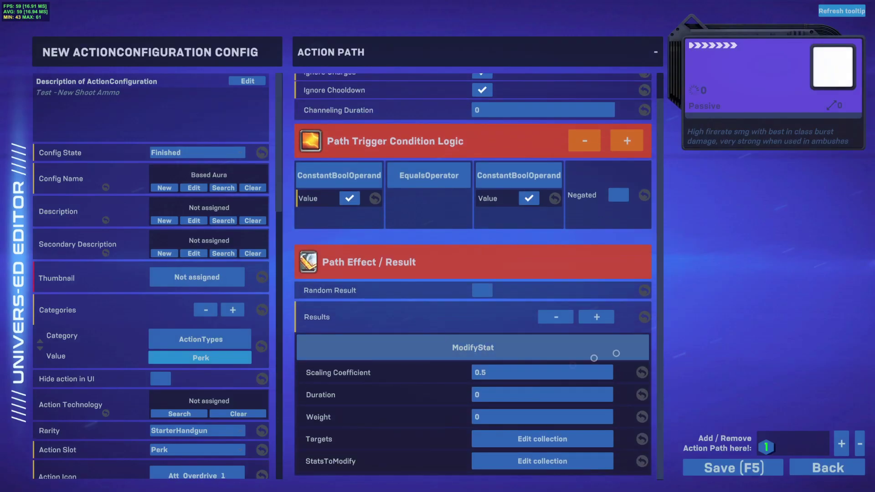
pyautogui.scroll(2, 471, 235)
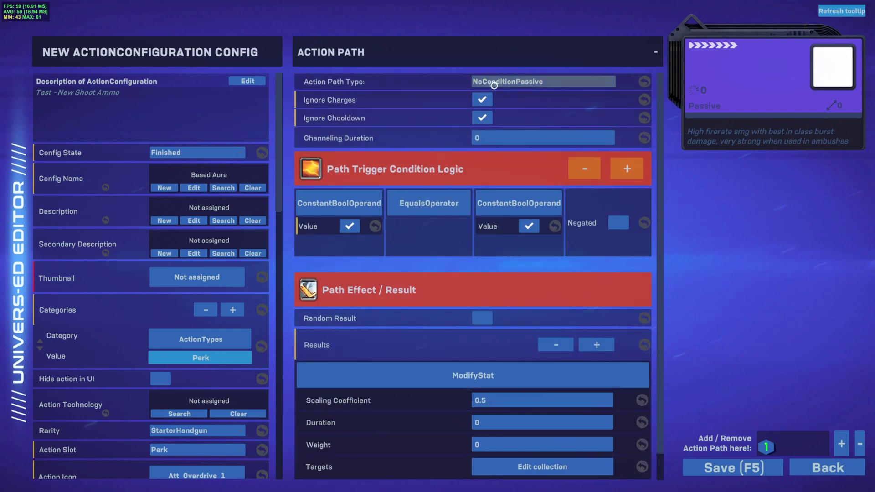
pyautogui.scroll(-2, 500, 249)
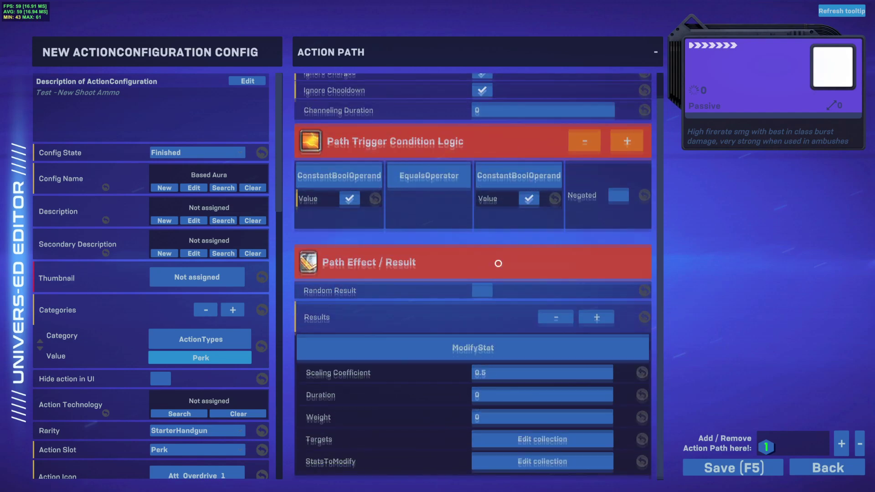
pyautogui.click(499, 442)
pyautogui.click(568, 109)
pyautogui.click(537, 135)
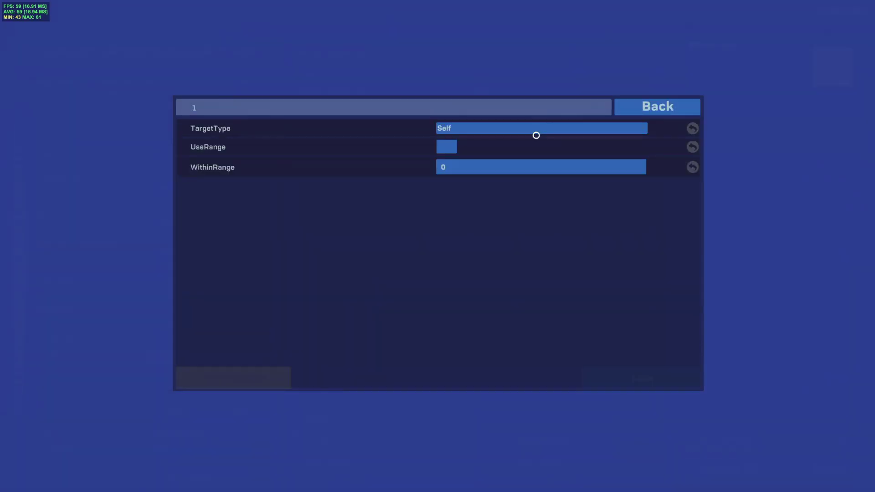
pyautogui.click(449, 126)
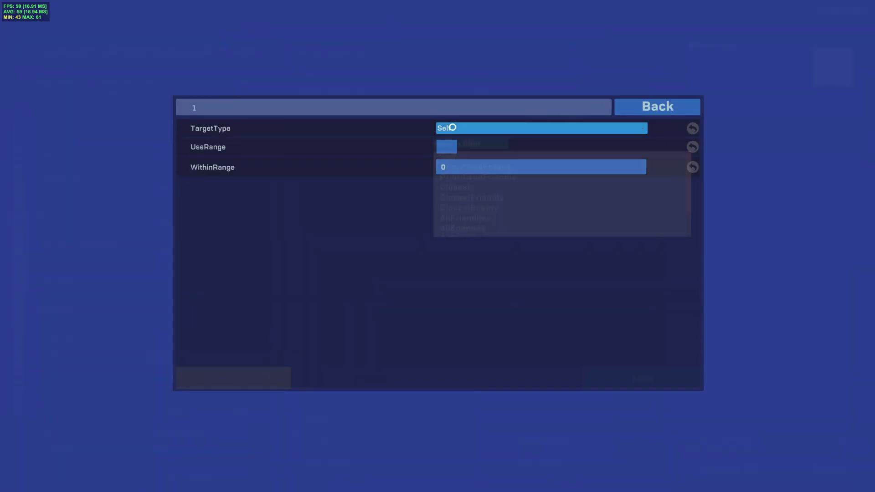
pyautogui.scroll(-2, 470, 184)
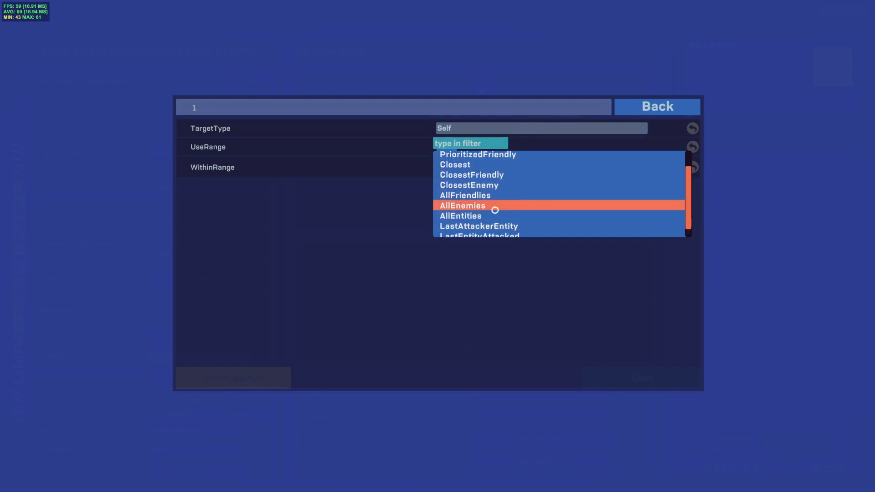
pyautogui.scroll(1, 494, 207)
pyautogui.click(361, 196)
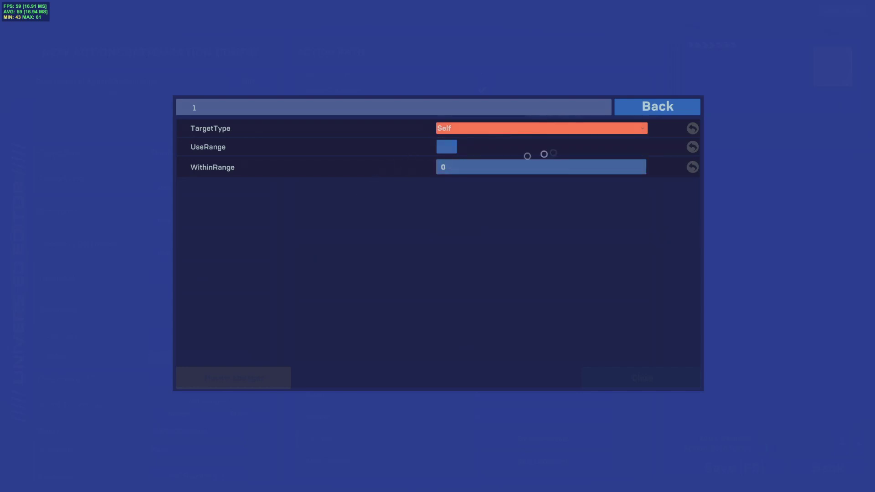
# Step: Try a WithinRange limit on the target with UseRange enabled, and reset both settings
pyautogui.click(443, 145)
pyautogui.click(234, 142)
pyautogui.click(453, 168)
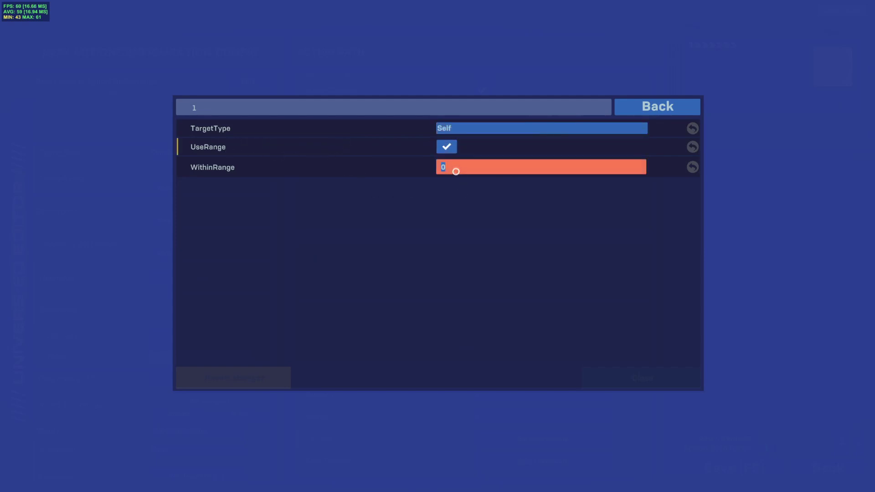
pyautogui.write('54')
pyautogui.click(465, 167)
pyautogui.write('0')
pyautogui.click(461, 217)
pyautogui.click(455, 147)
pyautogui.click(455, 147)
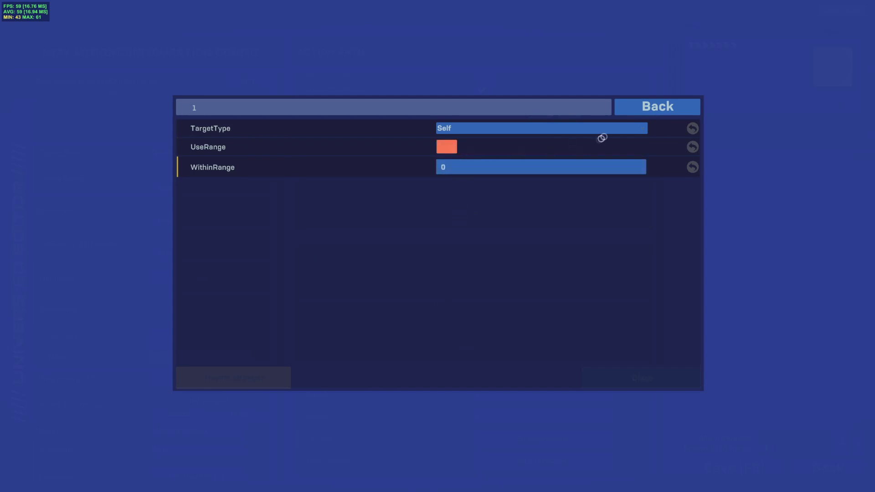
# Step: Close the Targets collection and add an entry to the result's StatsToModify collection
pyautogui.click(652, 105)
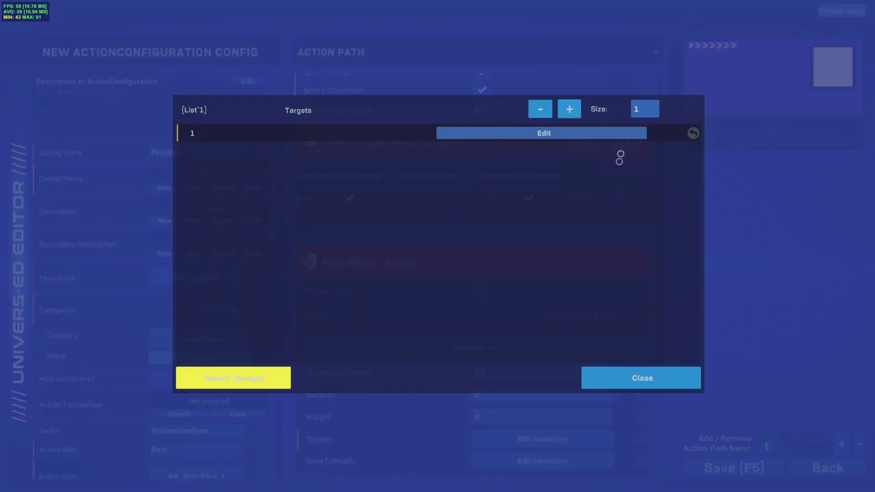
pyautogui.click(611, 377)
pyautogui.click(532, 462)
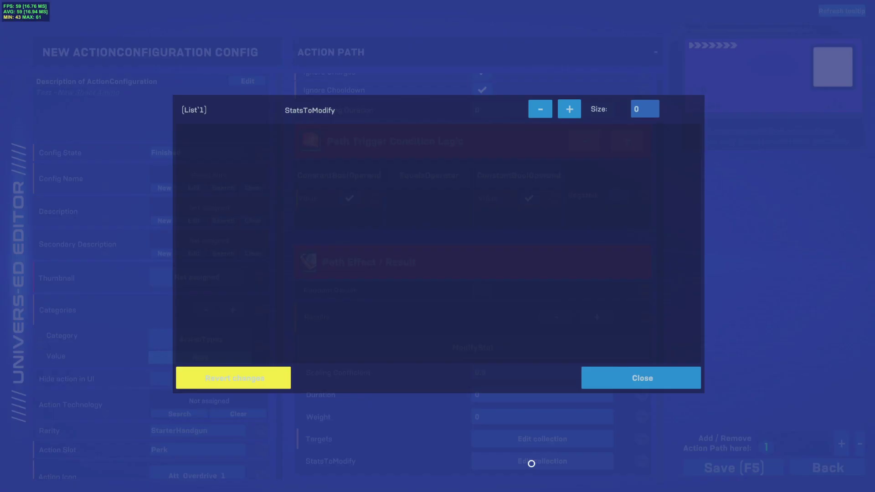
pyautogui.click(569, 109)
pyautogui.click(538, 133)
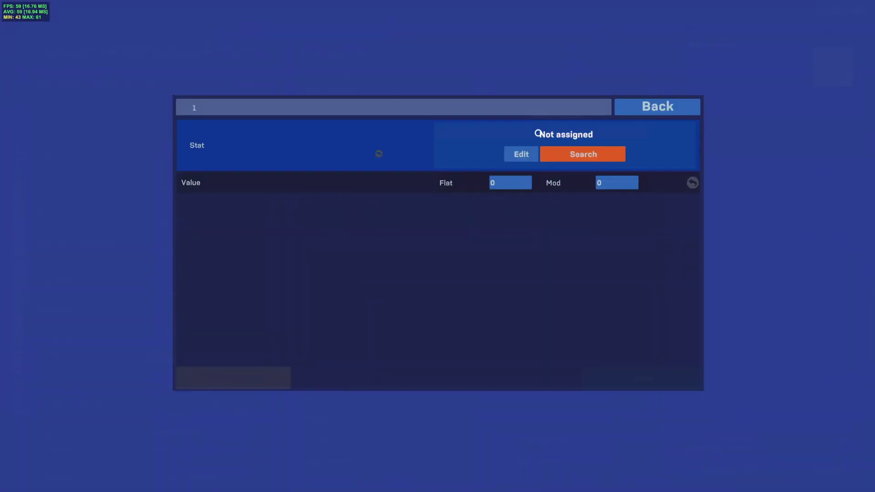
# Step: Browse the available entity stats and assign Health Regeneration to the StatsToModify entry
pyautogui.click(576, 155)
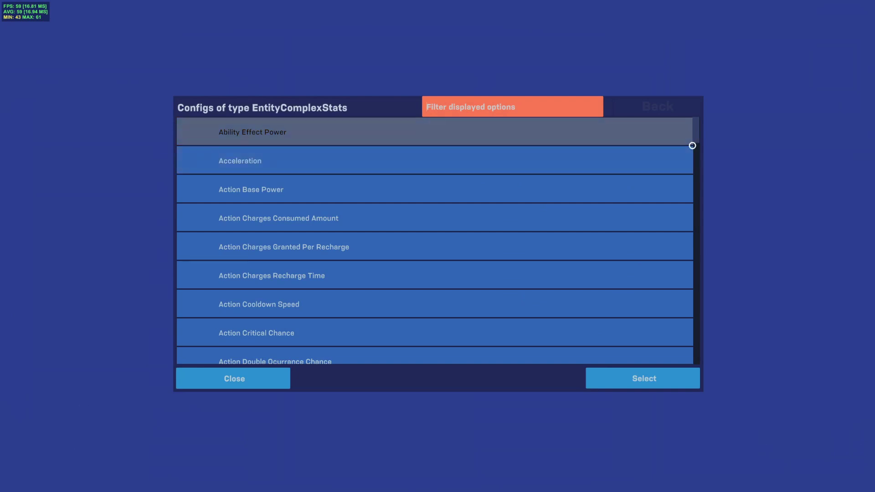
pyautogui.moveTo(698, 123)
pyautogui.mouseDown()
pyautogui.moveTo(666, 303)
pyautogui.moveTo(675, 369)
pyautogui.mouseUp()
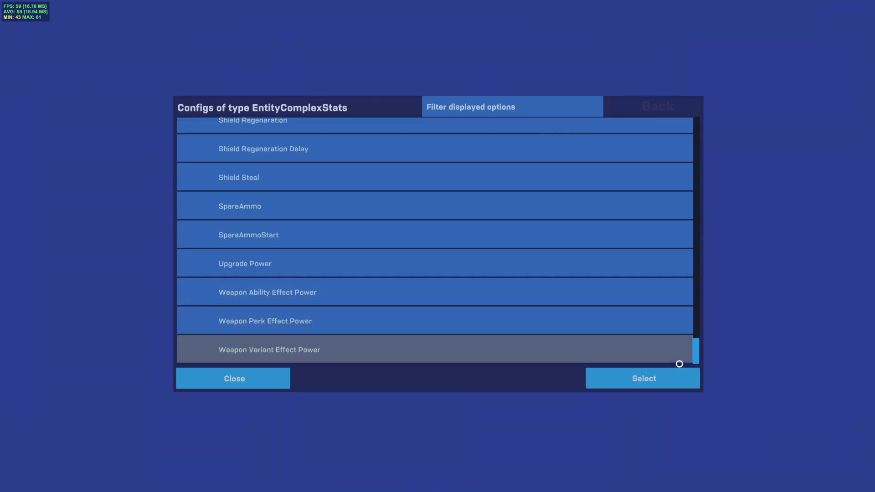
pyautogui.moveTo(679, 363); pyautogui.dragTo(668, 182)
pyautogui.click(501, 110)
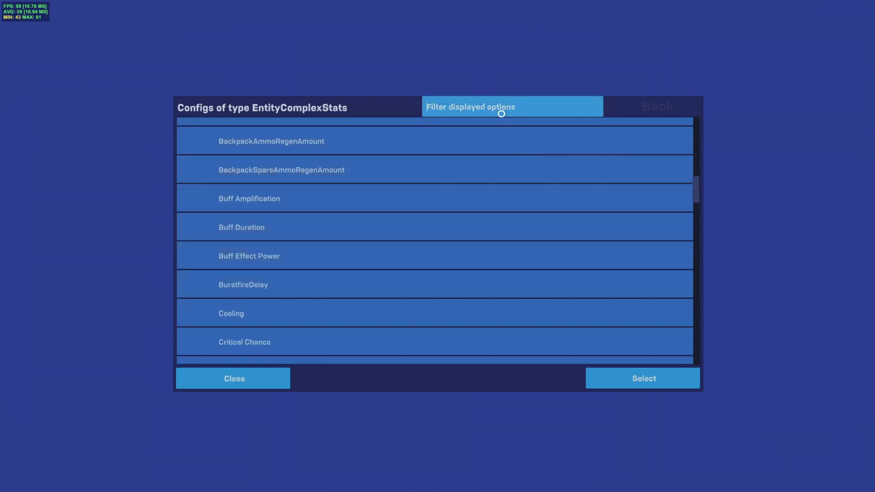
pyautogui.scroll(2, 487, 210)
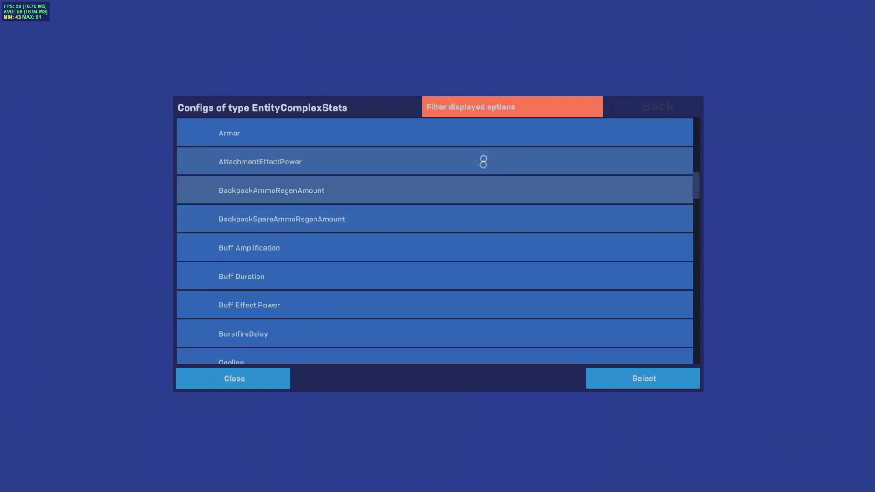
pyautogui.write('hea')
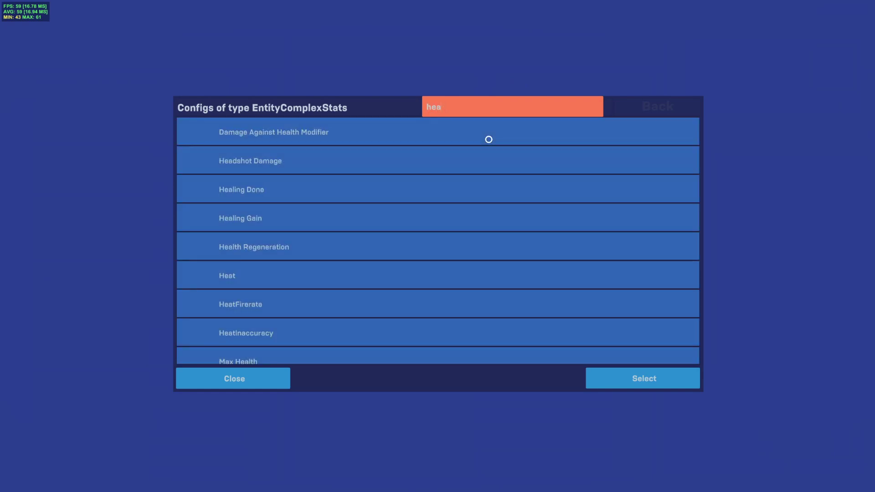
pyautogui.doubleClick(295, 245)
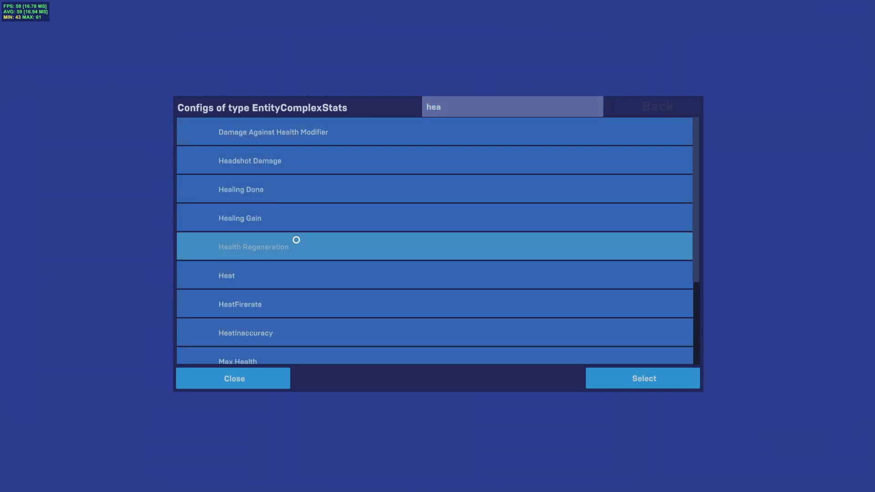
# Step: Set the Health Regeneration entry's Flat value to 100 and close the StatsToModify collection
pyautogui.click(514, 185)
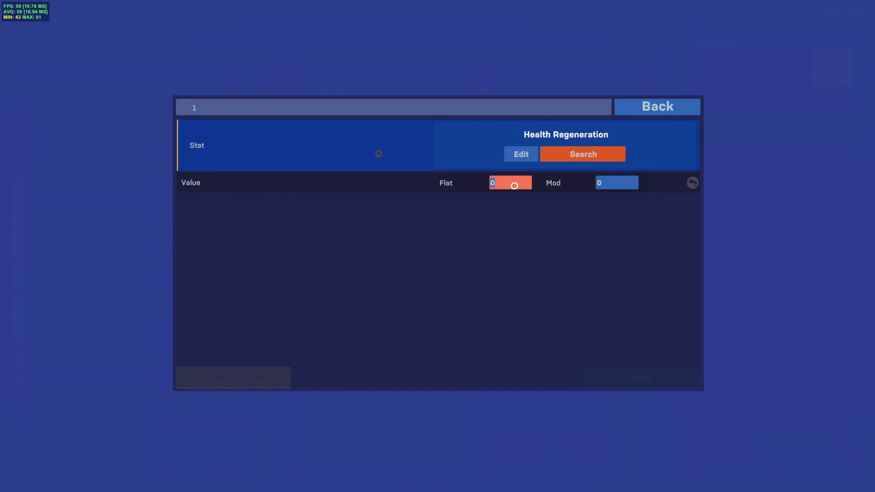
pyautogui.click(503, 242)
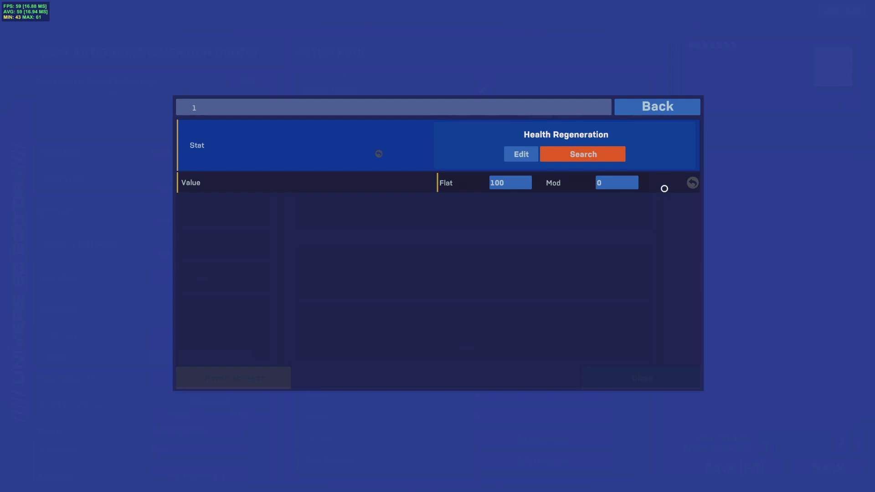
pyautogui.click(672, 105)
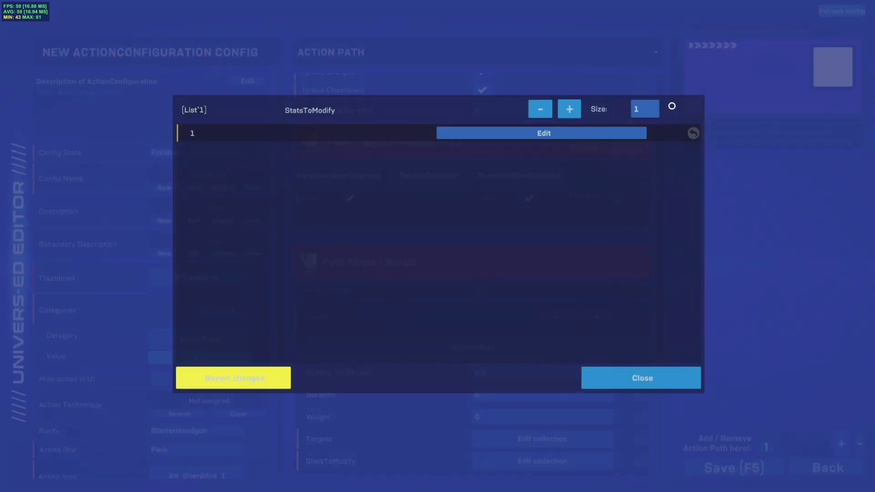
pyautogui.click(612, 372)
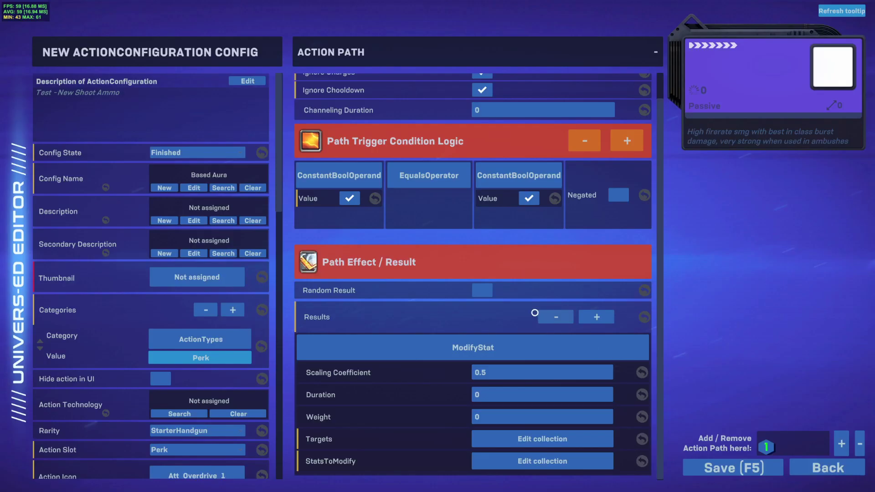
# Step: Add a second result to the action path and set its type to ShowParticles
pyautogui.click(596, 317)
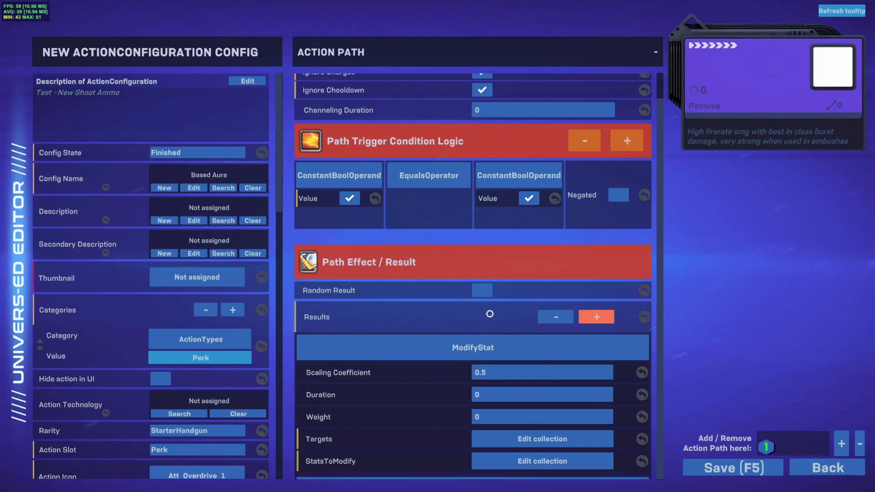
pyautogui.scroll(-3, 656, 237)
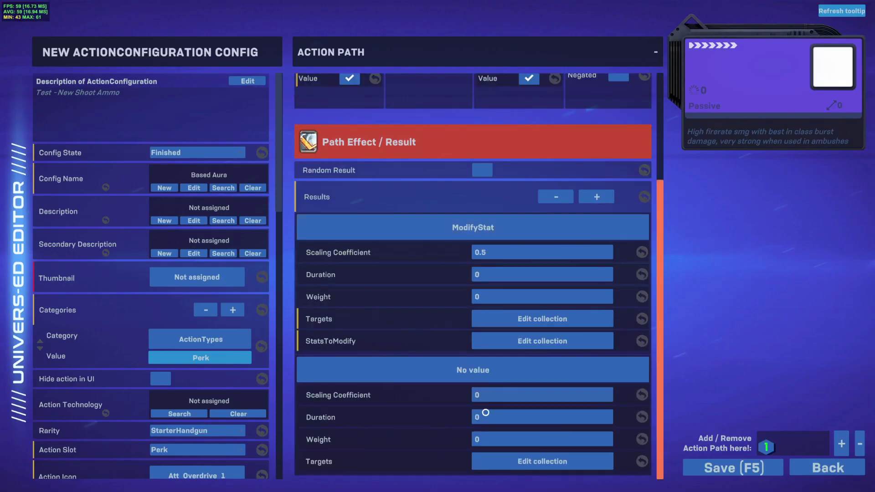
pyautogui.click(473, 367)
pyautogui.click(484, 114)
pyautogui.write('show')
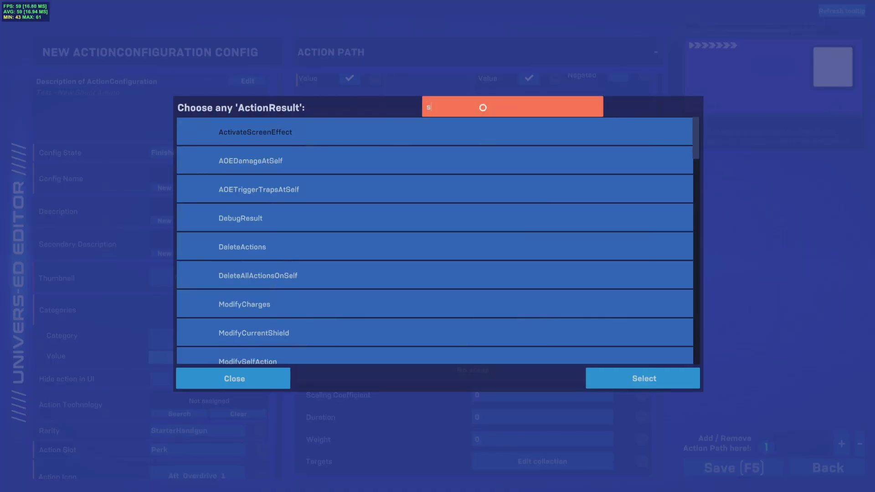
pyautogui.doubleClick(412, 193)
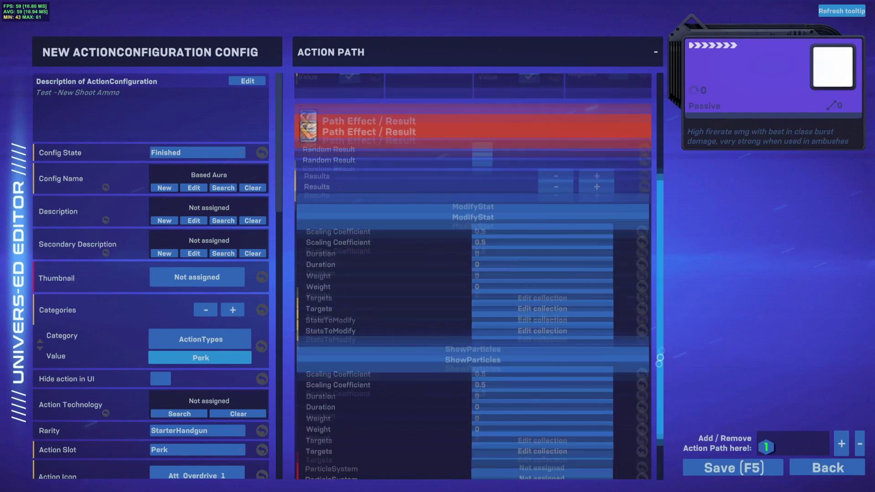
# Step: Add one entry to the ShowParticles result's Targets collection and close the collection
pyautogui.scroll(-2, 647, 374)
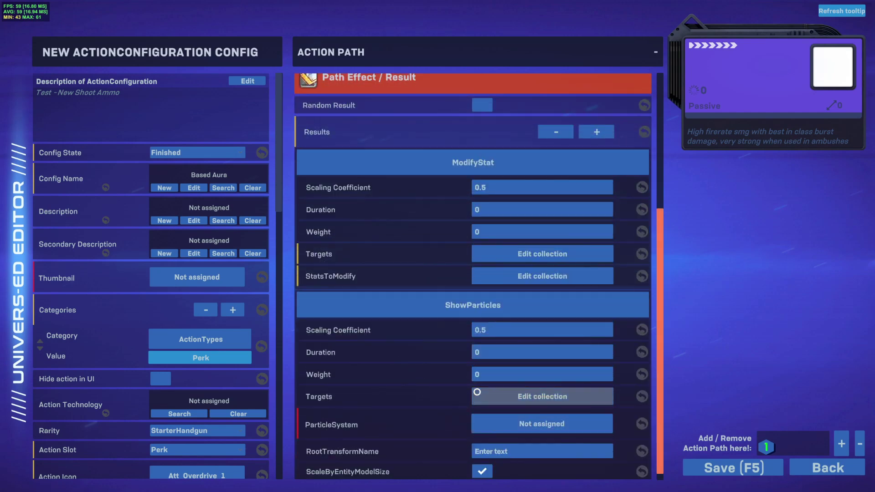
pyautogui.click(497, 400)
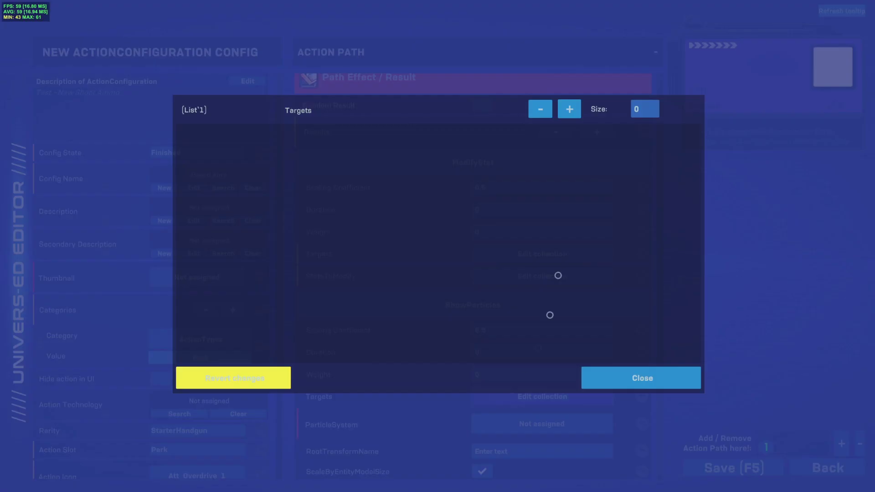
pyautogui.click(569, 109)
pyautogui.click(597, 385)
# Step: Filter the particle systems by "boost" and assign PF_FX_status_damage_boost to the ShowParticles result
pyautogui.click(536, 422)
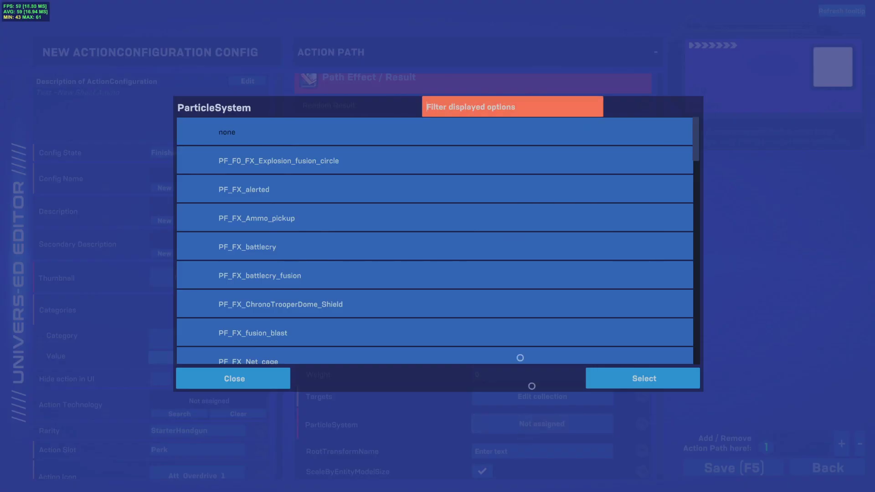
pyautogui.scroll(-1, 430, 205)
pyautogui.scroll(-5, 429, 205)
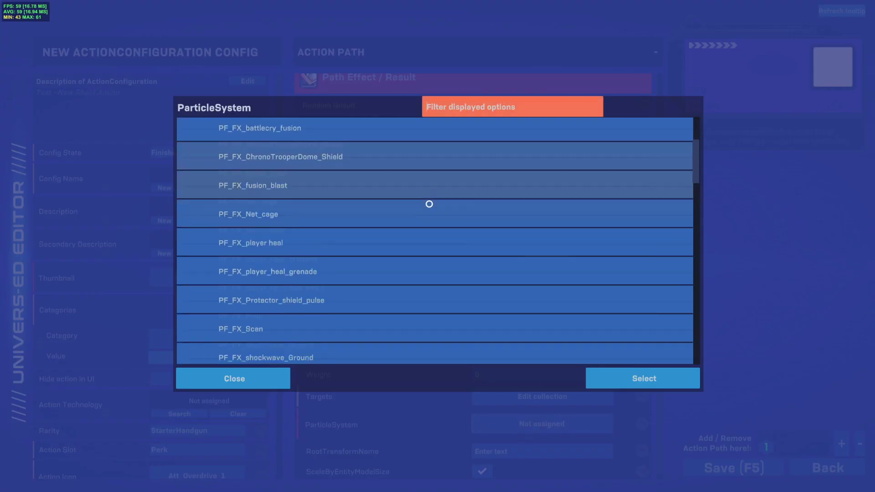
pyautogui.click(488, 113)
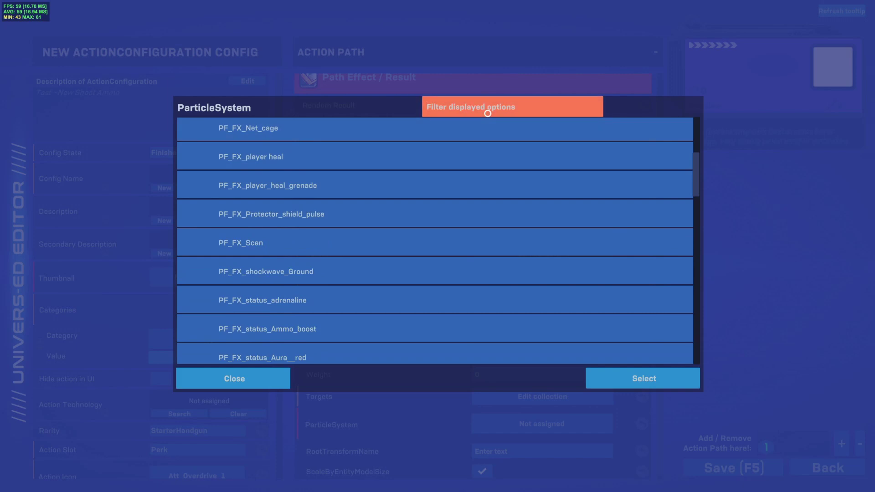
pyautogui.write('boos')
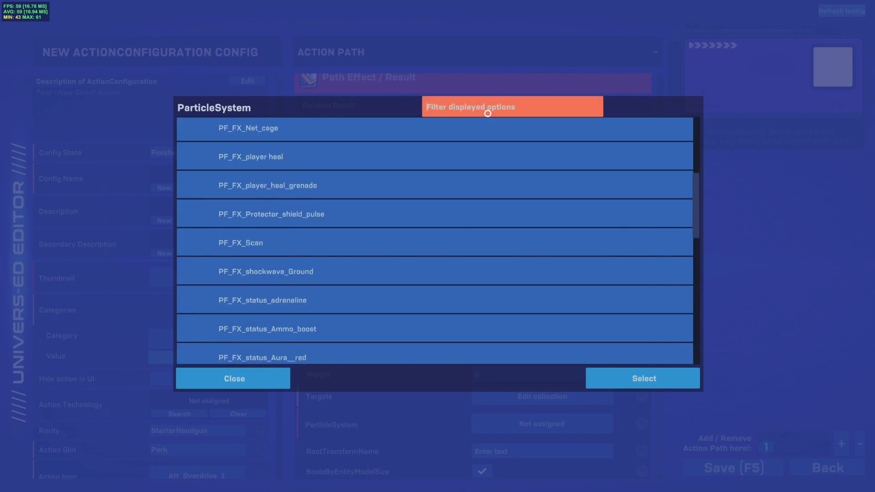
pyautogui.write('t')
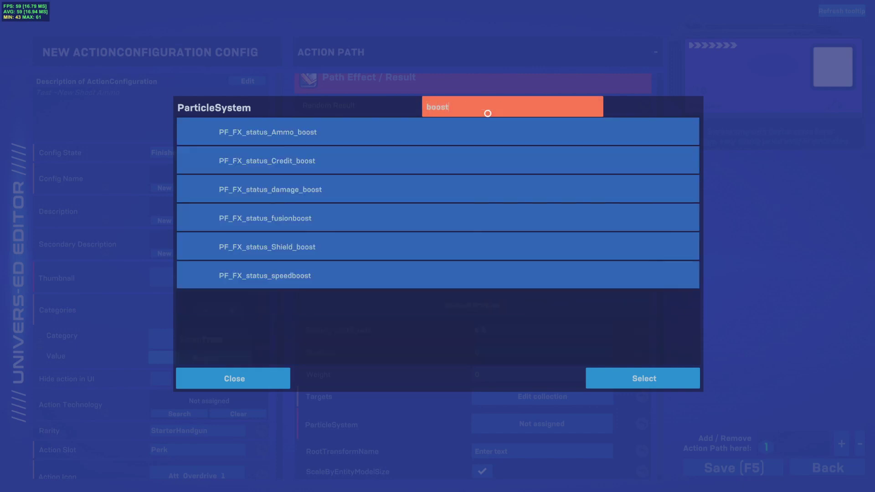
pyautogui.click(345, 189)
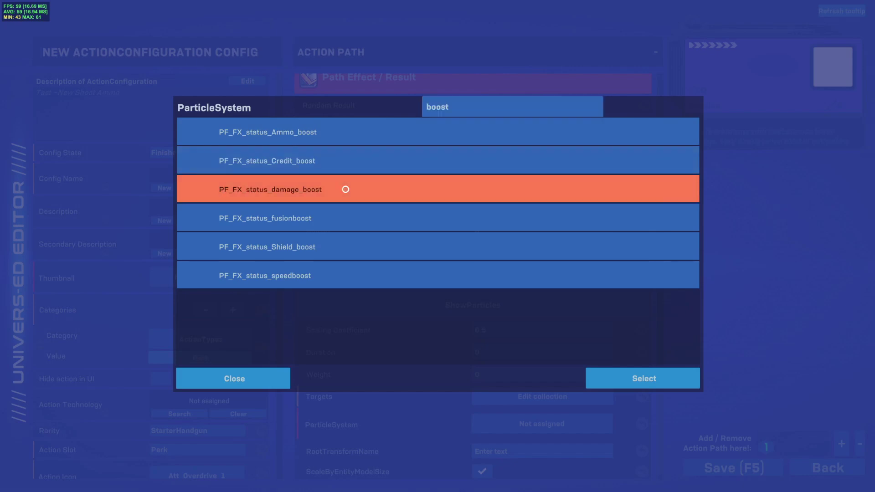
pyautogui.click(346, 189)
# Step: Toggle the ShowParticles result's ScaleByEntityModelSize option and save the perk's action config
pyautogui.scroll(-1, 485, 329)
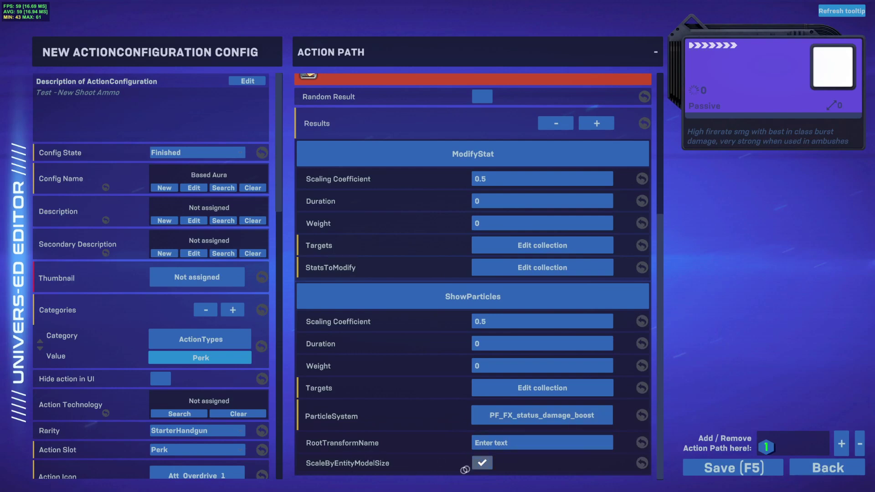
pyautogui.click(482, 463)
pyautogui.scroll(5, 347, 354)
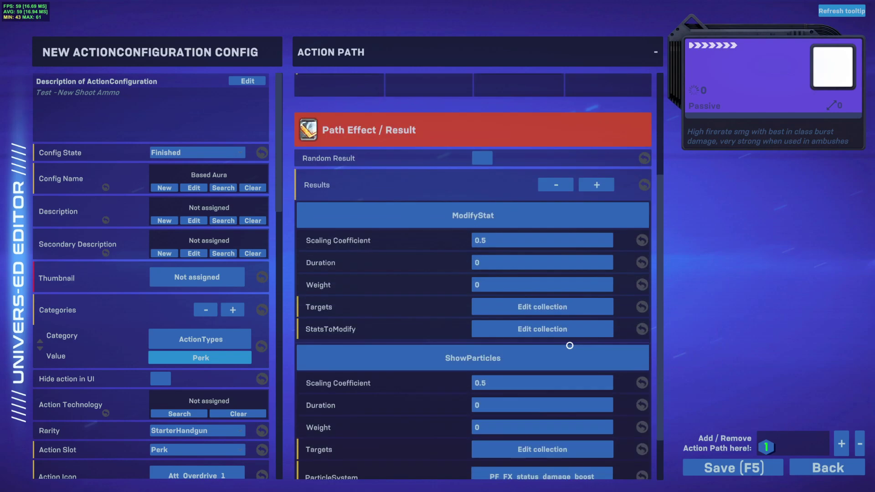
pyautogui.click(720, 469)
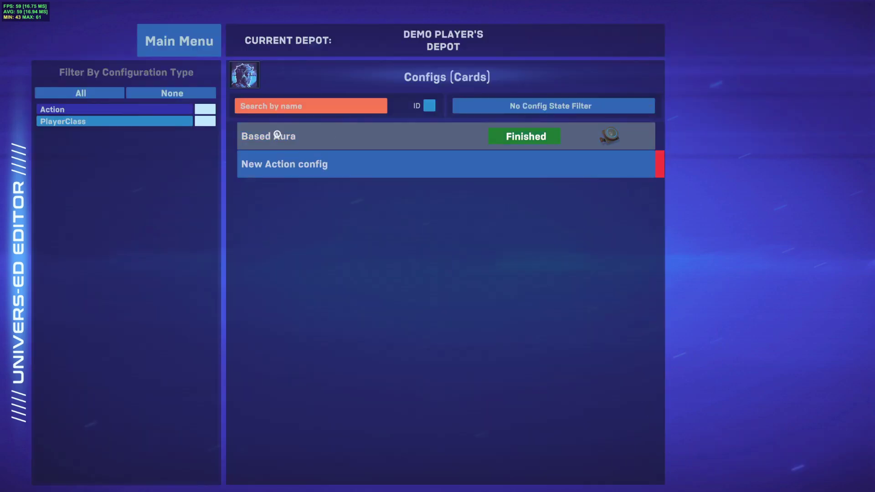
# Step: Reopen the Based Aura action config and change its name term's EditorDisplayName to "Based Perk"
pyautogui.doubleClick(336, 145)
pyautogui.click(193, 188)
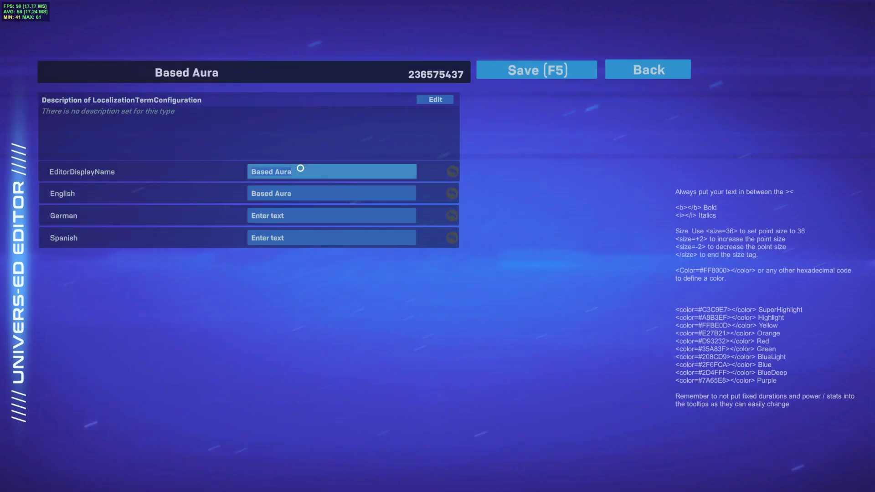
pyautogui.click(299, 171)
pyautogui.moveTo(302, 171); pyautogui.dragTo(278, 171)
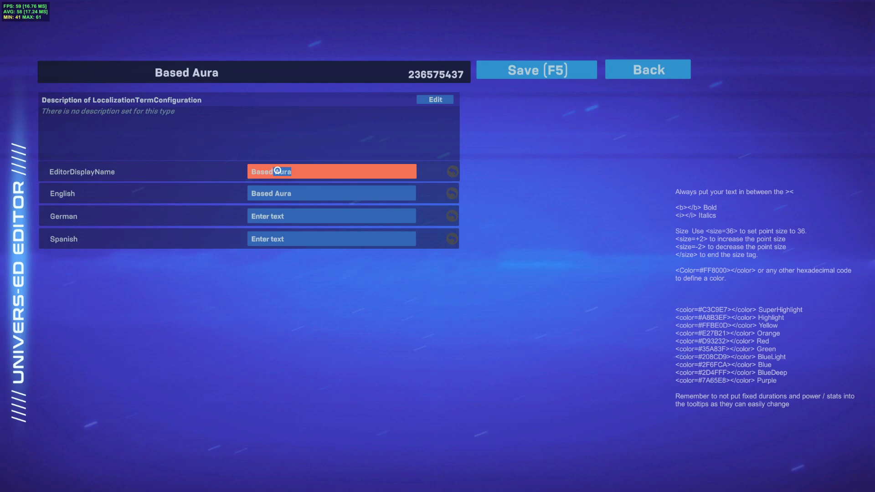
pyautogui.press('BackSpace')
pyautogui.press('Return')
# Step: Copy the EditorDisplayName "Based Perk" into the English name, and save both the name term and the action config
pyautogui.click(348, 172)
pyautogui.hotkey('ctrl', 'a')
pyautogui.hotkey('ctrl', 'c')
pyautogui.press('Tab')
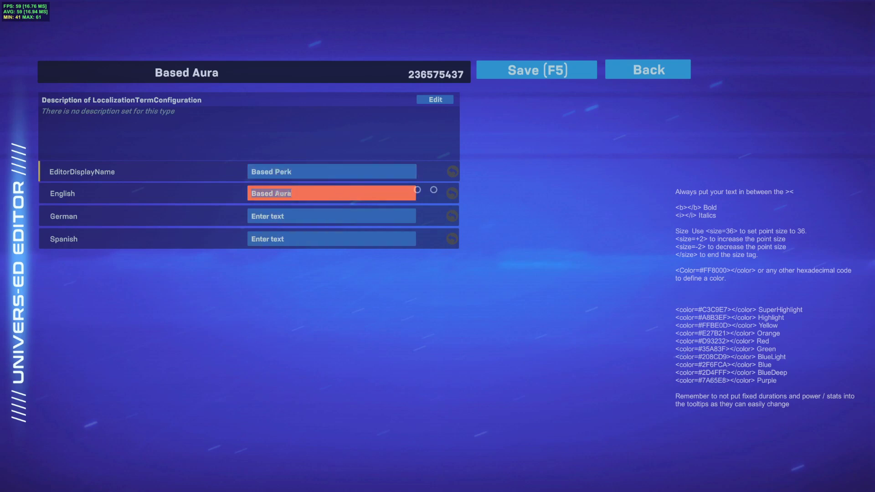
pyautogui.hotkey('ctrl', 'v')
pyautogui.press('Return')
pyautogui.click(531, 76)
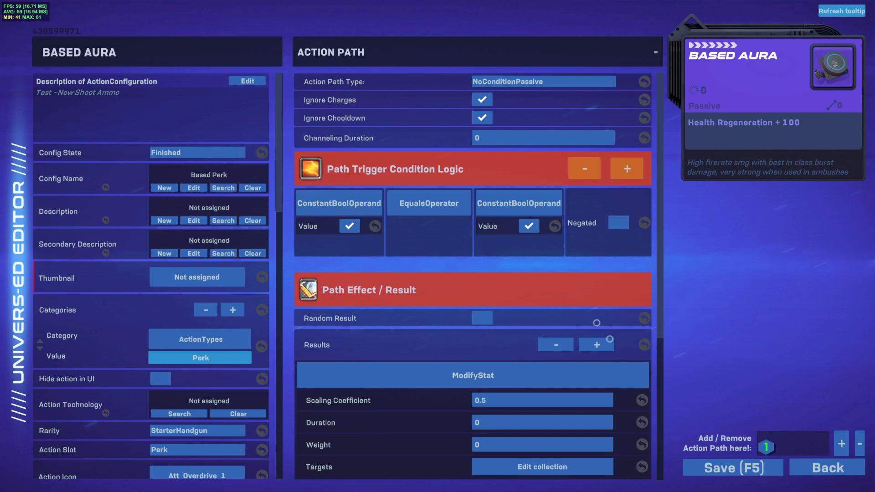
pyautogui.click(705, 474)
pyautogui.click(412, 303)
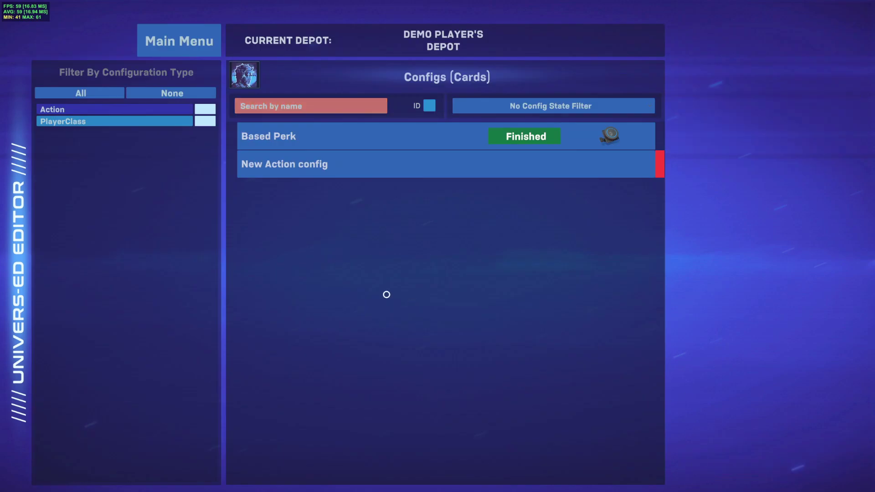
# Step: Create a new Action config and set its Config State to Finished
pyautogui.click(299, 166)
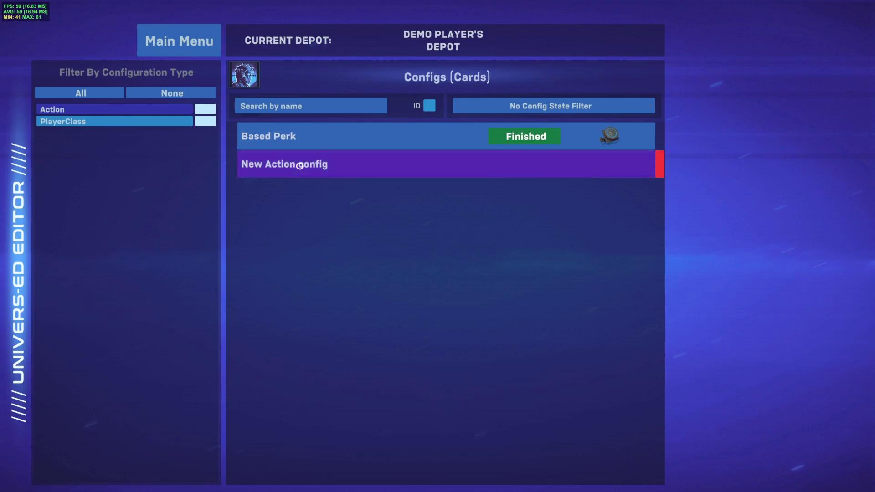
pyautogui.click(710, 98)
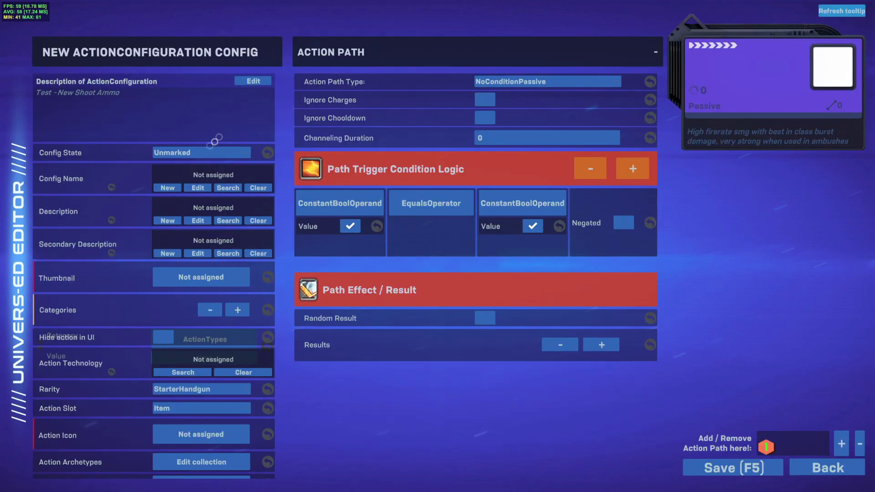
pyautogui.click(210, 153)
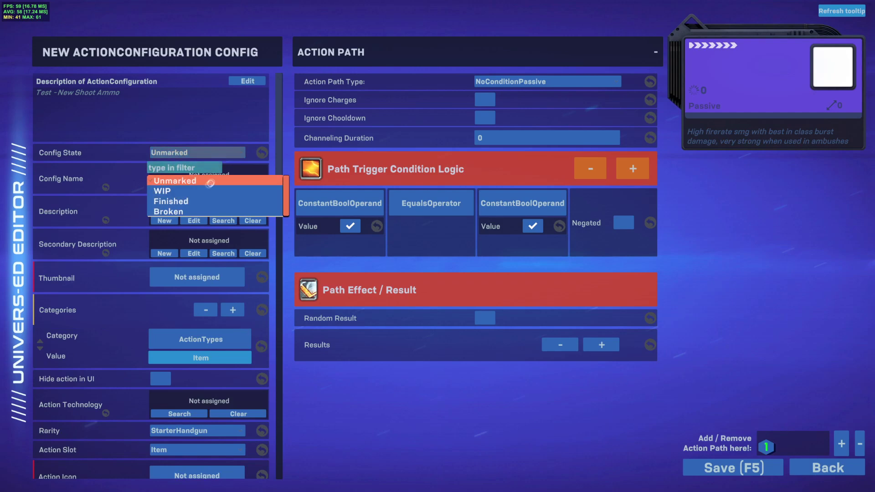
pyautogui.click(191, 199)
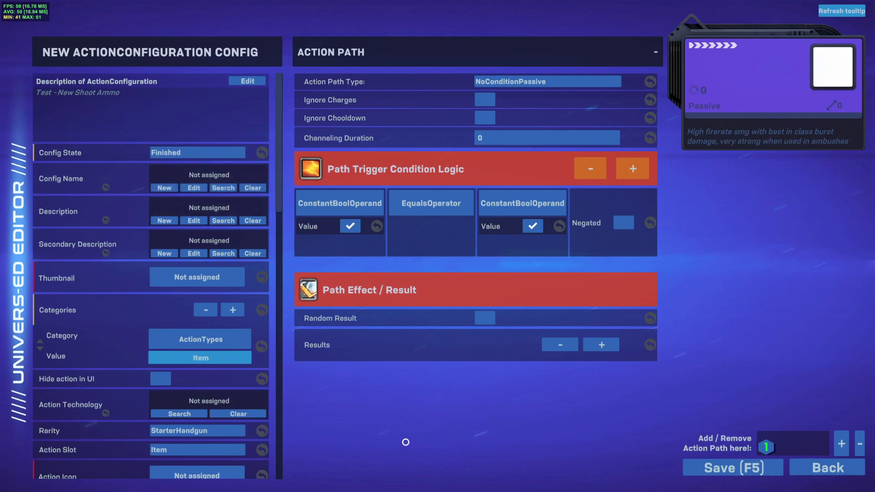
# Step: Create a config name term with EditorDisplayName and English both set to "Shouting", and save it
pyautogui.click(165, 188)
pyautogui.click(274, 173)
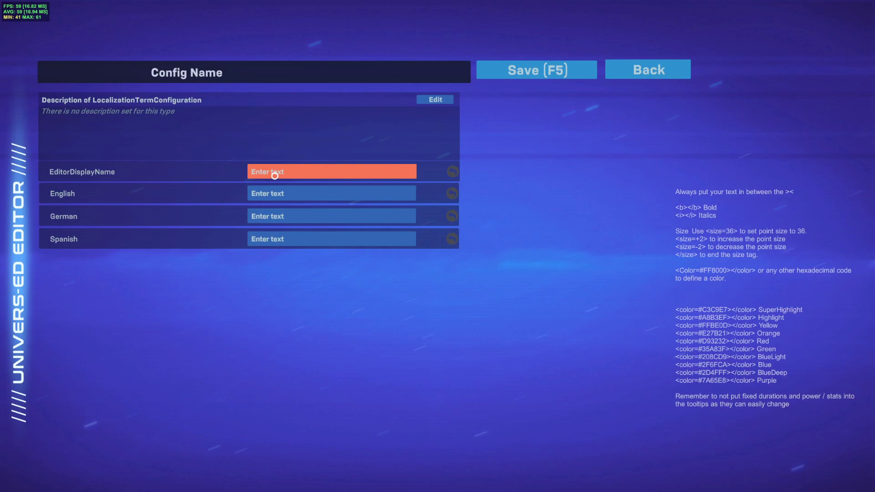
pyautogui.click(275, 194)
pyautogui.hotkey('ctrl', 'v')
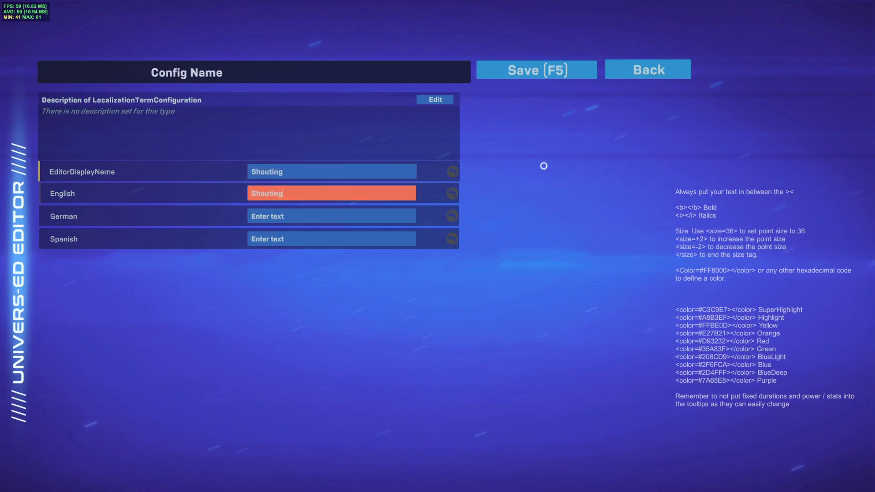
pyautogui.click(520, 71)
# Step: Set the Shouting action's ActionTypes category value to Ability
pyautogui.scroll(-2, 232, 241)
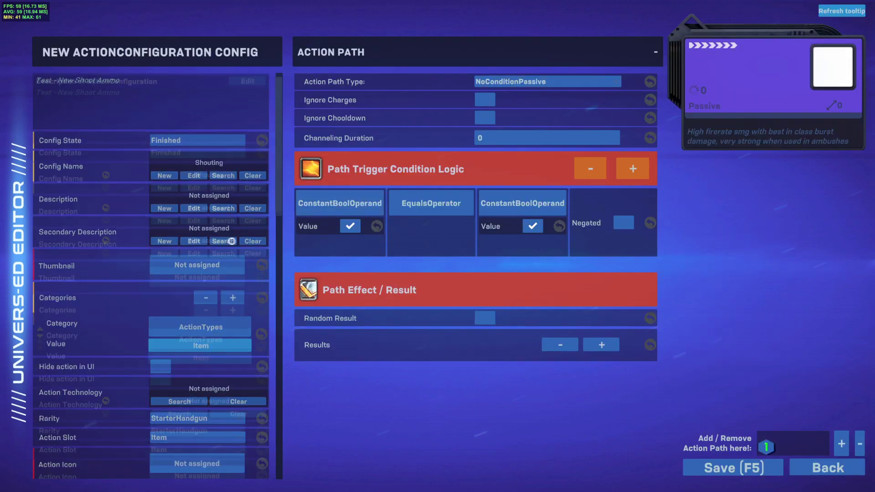
pyautogui.scroll(-2, 231, 241)
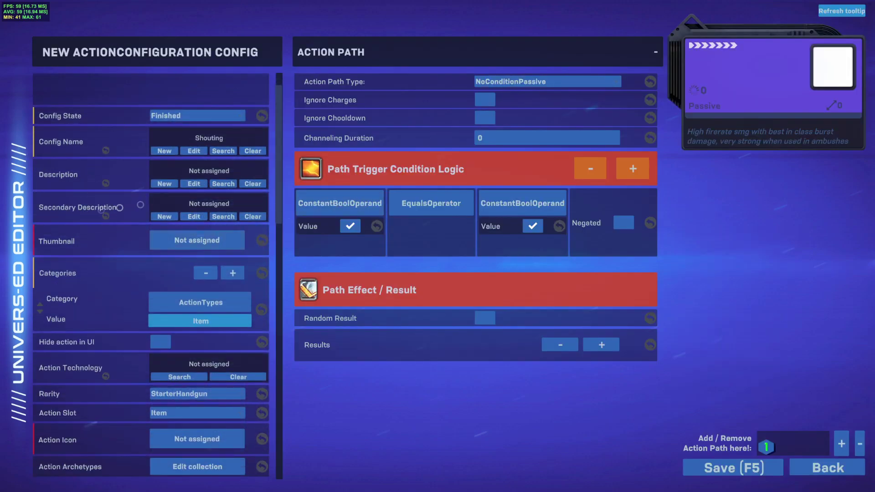
pyautogui.click(205, 321)
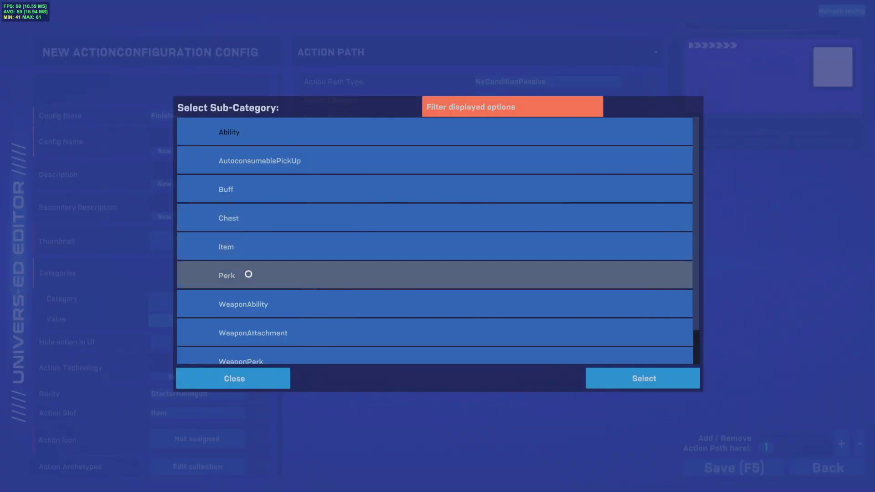
pyautogui.scroll(-2, 251, 208)
pyautogui.scroll(2, 253, 246)
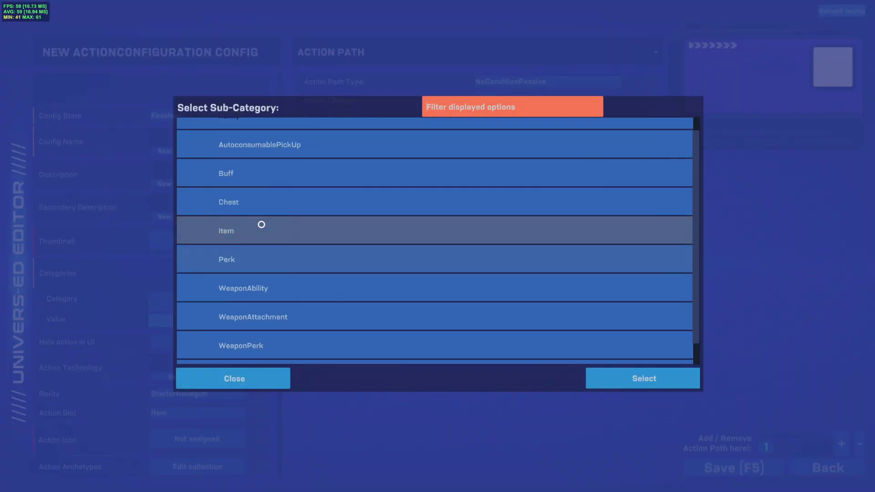
pyautogui.doubleClick(243, 129)
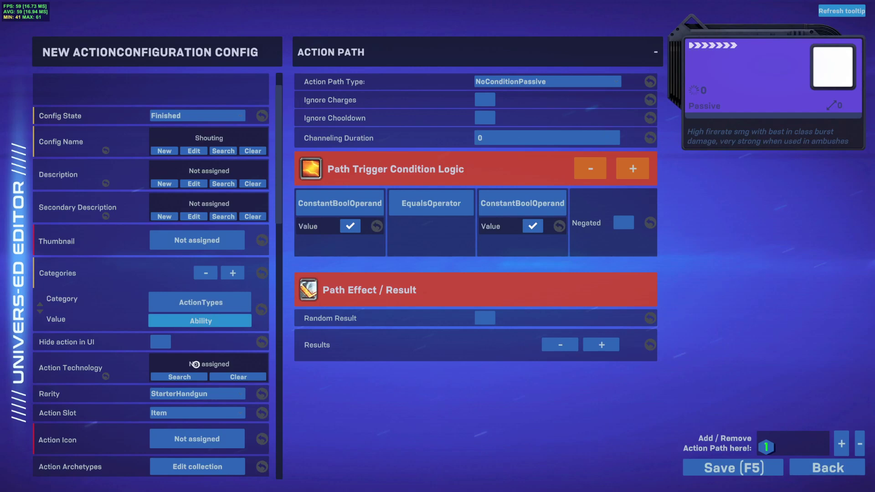
# Step: Set the Shouting action's Action Slot to Ability and its Cooldown Duration to 3
pyautogui.scroll(-2, 203, 382)
pyautogui.click(191, 387)
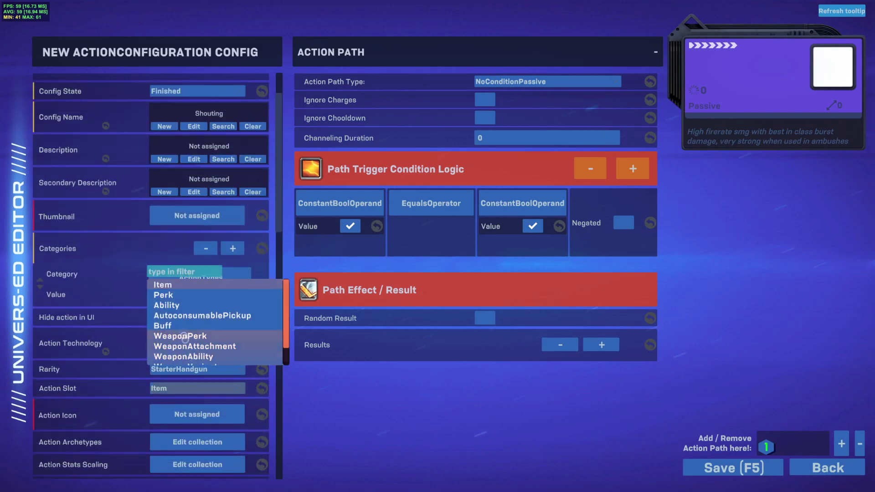
pyautogui.click(162, 307)
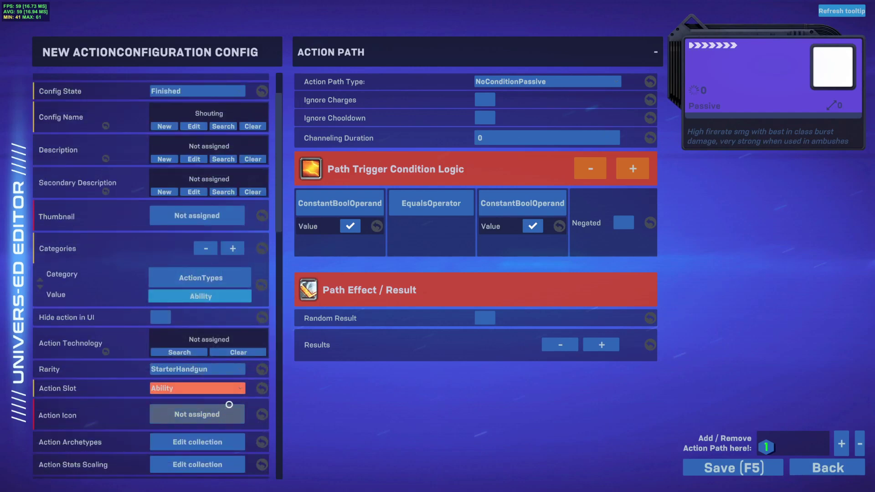
pyautogui.scroll(-5, 229, 405)
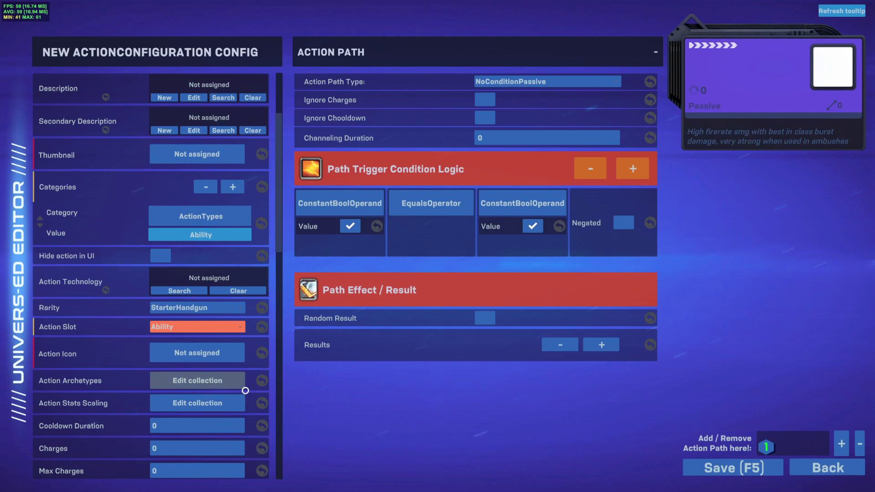
pyautogui.scroll(-5, 237, 387)
pyautogui.click(183, 349)
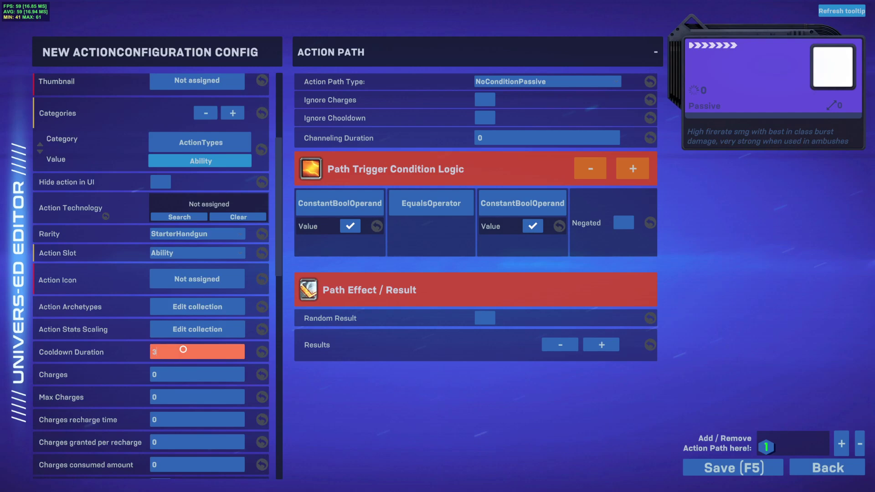
pyautogui.write('3')
pyautogui.click(350, 436)
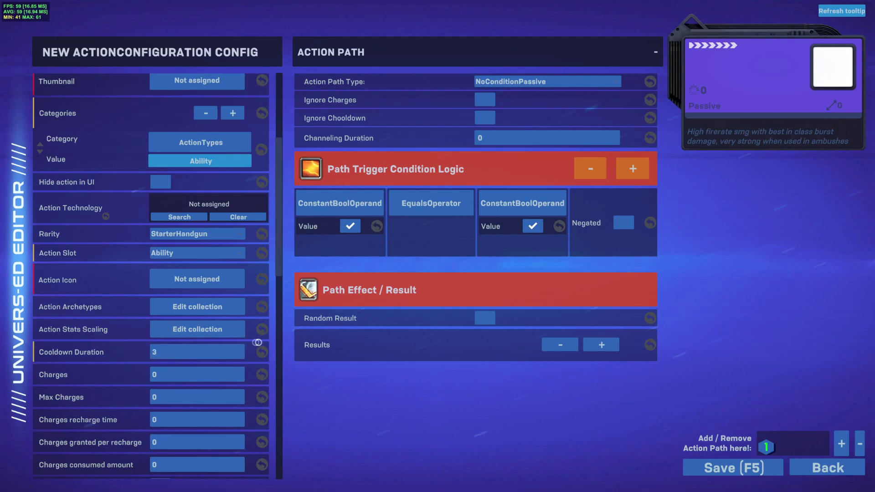
# Step: Enable Unique Pipeline for the Shouting action
pyautogui.scroll(-5, 203, 347)
pyautogui.scroll(-20, 204, 347)
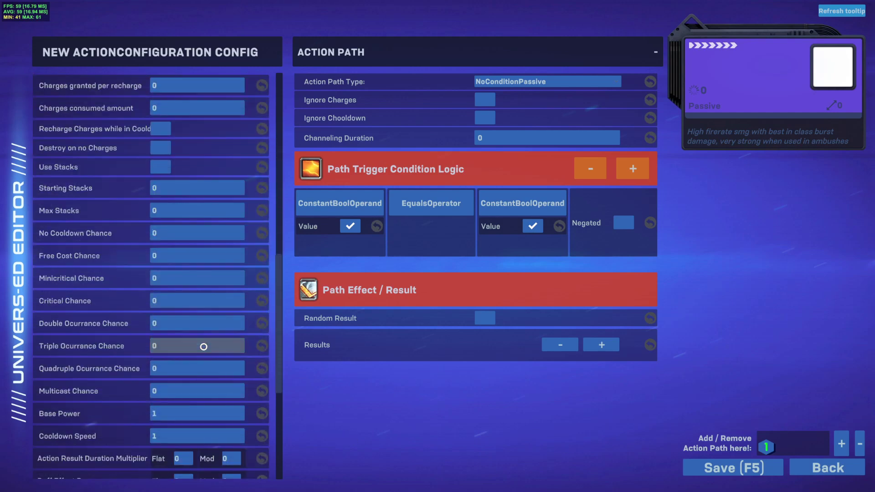
pyautogui.scroll(-18, 202, 324)
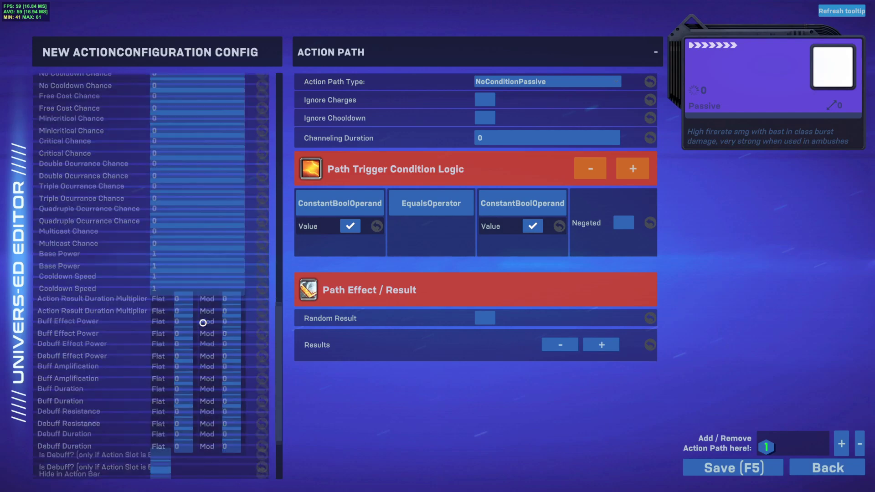
pyautogui.click(159, 405)
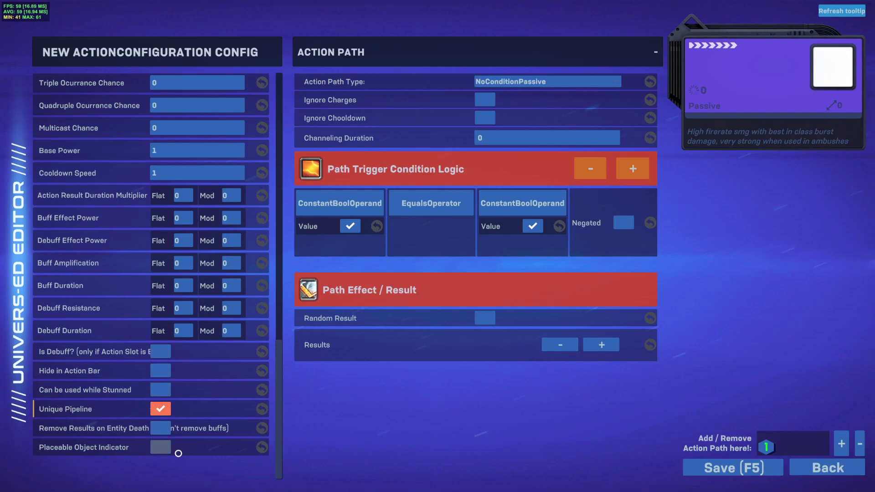
# Step: Set the Action Path Type to TriggerInput and enable Ignore Charges on the path
pyautogui.click(524, 85)
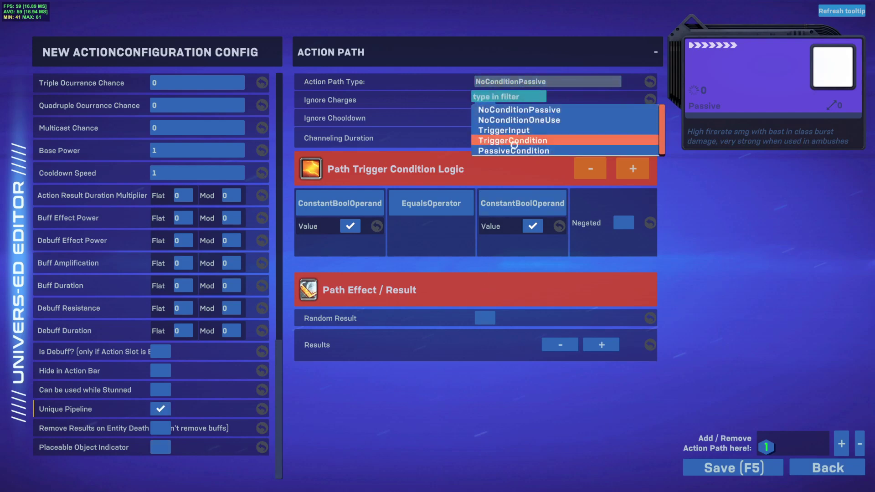
pyautogui.click(510, 129)
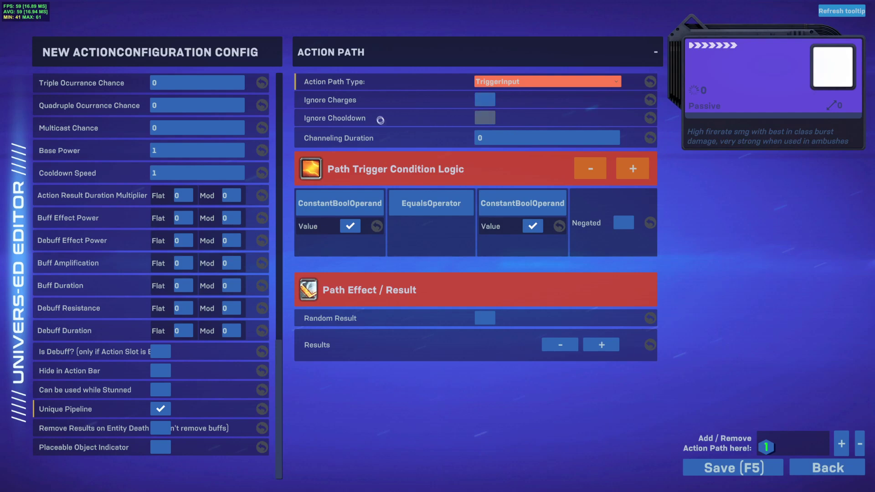
pyautogui.click(485, 103)
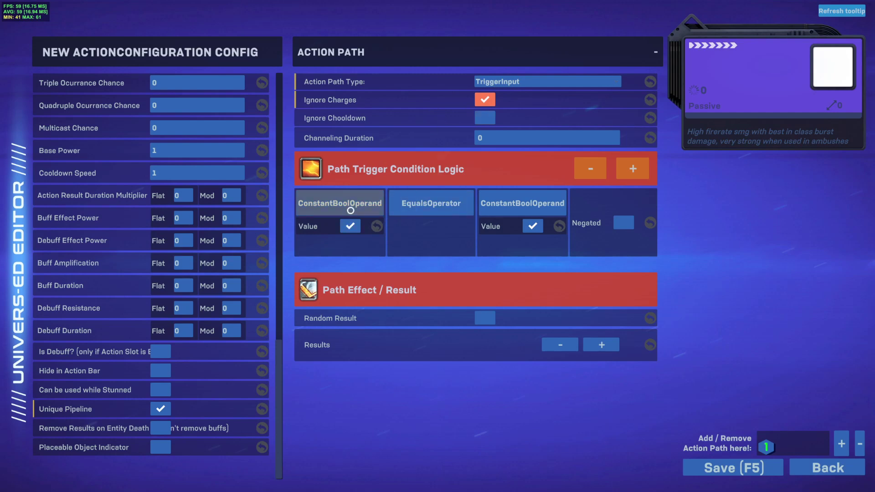
pyautogui.click(726, 249)
# Step: Add a result to the action path and set its type to ShowParticles
pyautogui.click(599, 347)
pyautogui.click(447, 374)
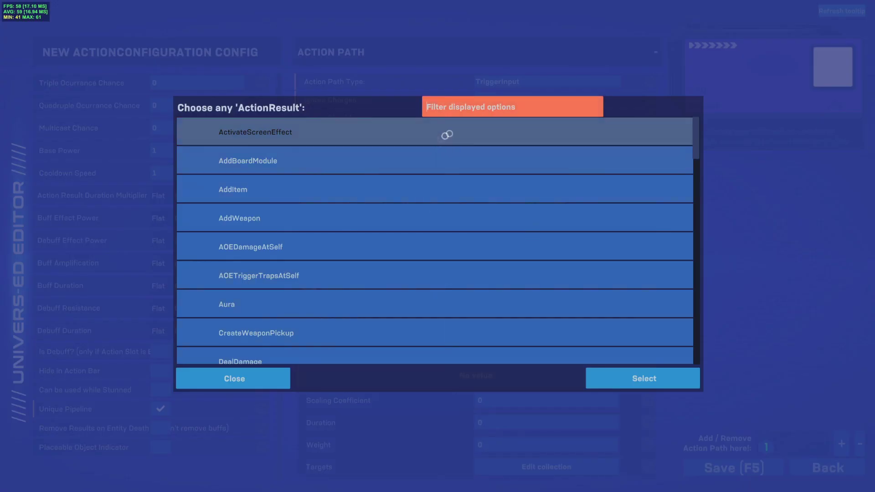
pyautogui.click(474, 107)
pyautogui.write('show')
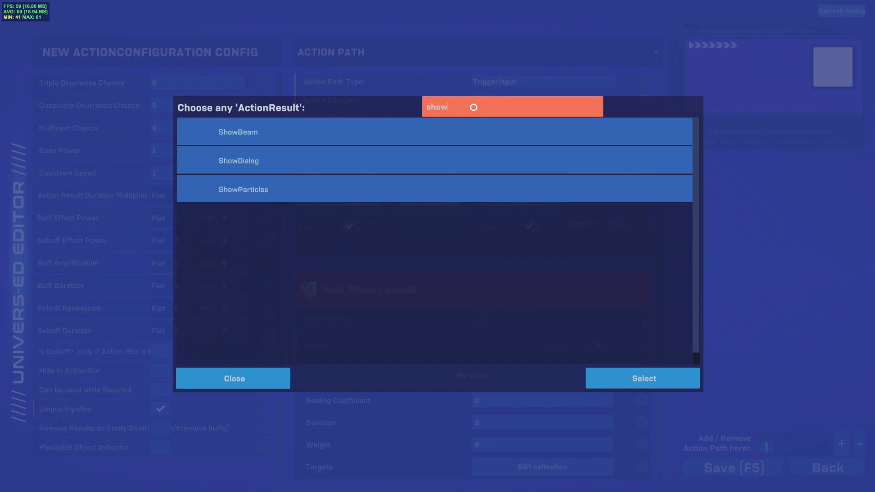
pyautogui.doubleClick(410, 189)
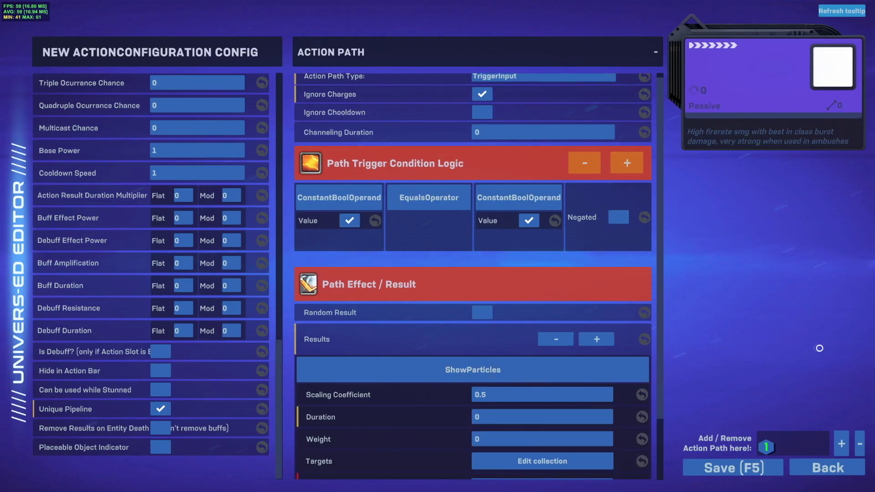
# Step: Add one entry to the ShowParticles result's Targets collection
pyautogui.scroll(-2, 524, 383)
pyautogui.click(511, 393)
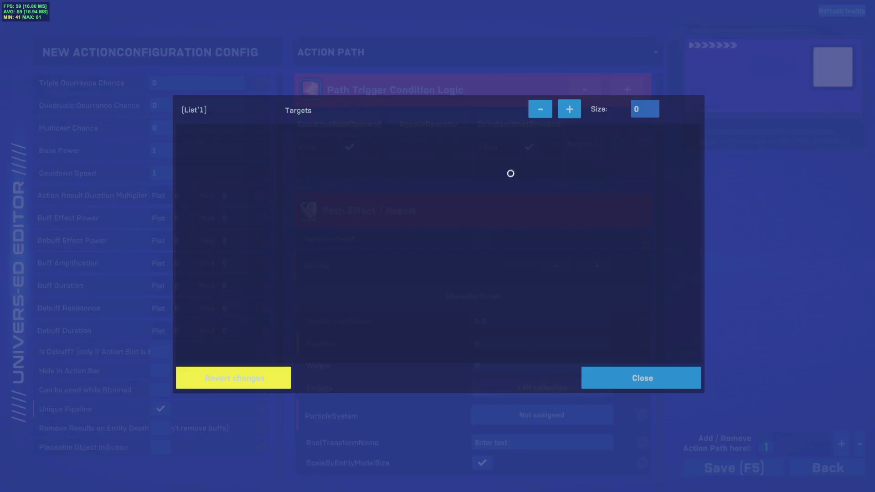
pyautogui.click(565, 111)
pyautogui.click(600, 378)
# Step: Assign the PF_FX_battlecry_fusion particle system to the ShowParticles result
pyautogui.click(540, 406)
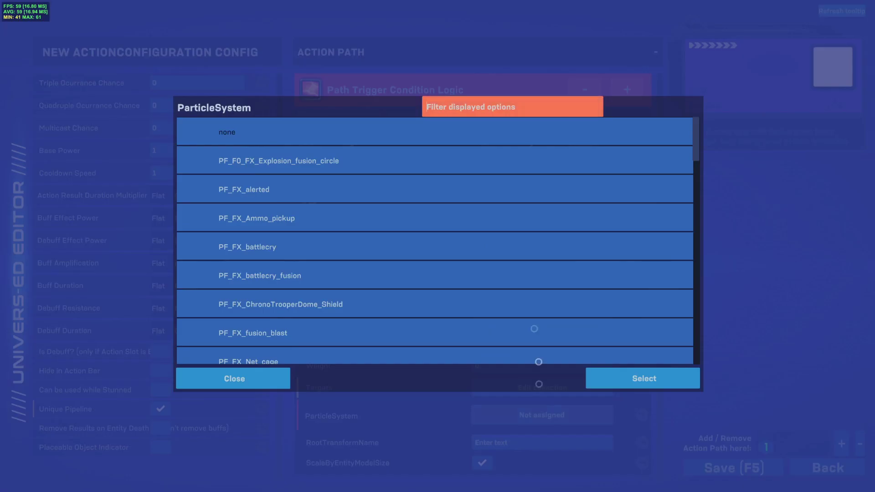
pyautogui.click(473, 104)
pyautogui.write('safeg')
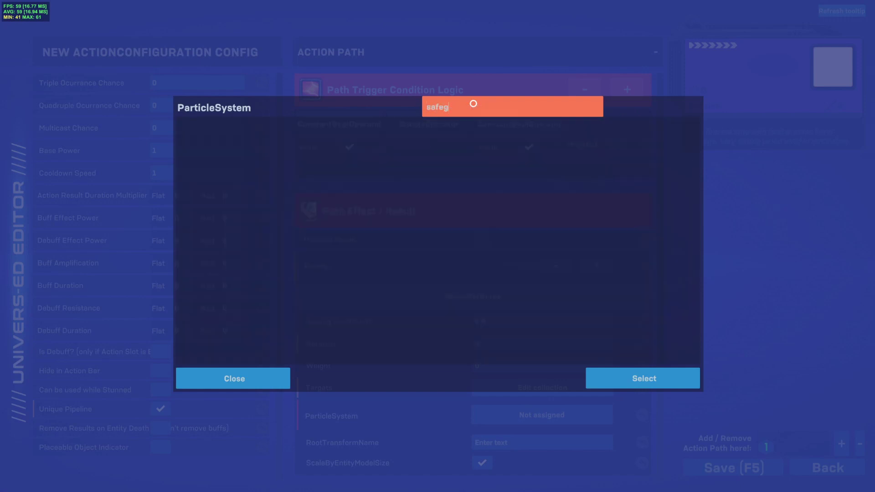
pyautogui.press('BackSpace')
pyautogui.press('BackSpace')
pyautogui.write('battle')
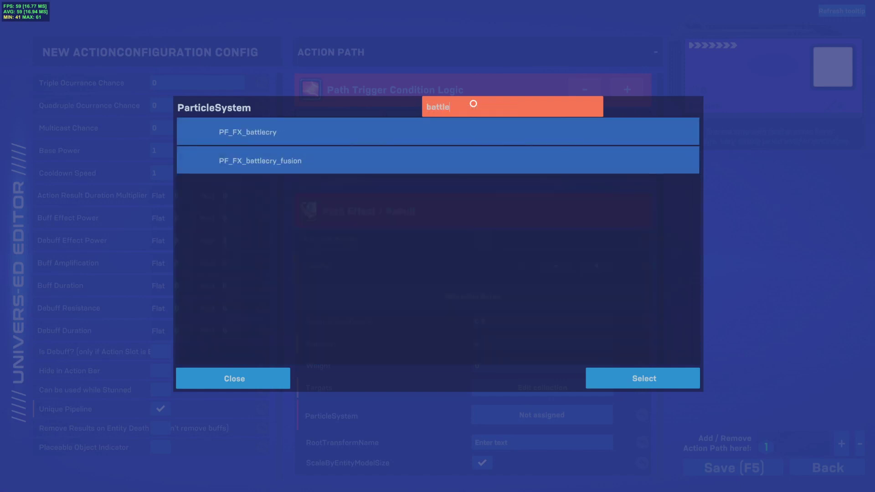
pyautogui.doubleClick(406, 159)
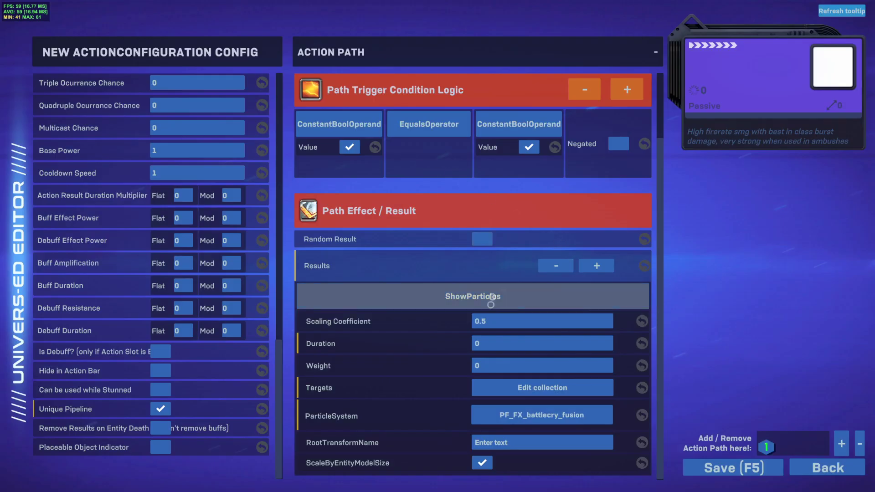
# Step: Disable ScaleByEntityModelSize on the ShowParticles result and add a second, empty result to the path
pyautogui.click(481, 463)
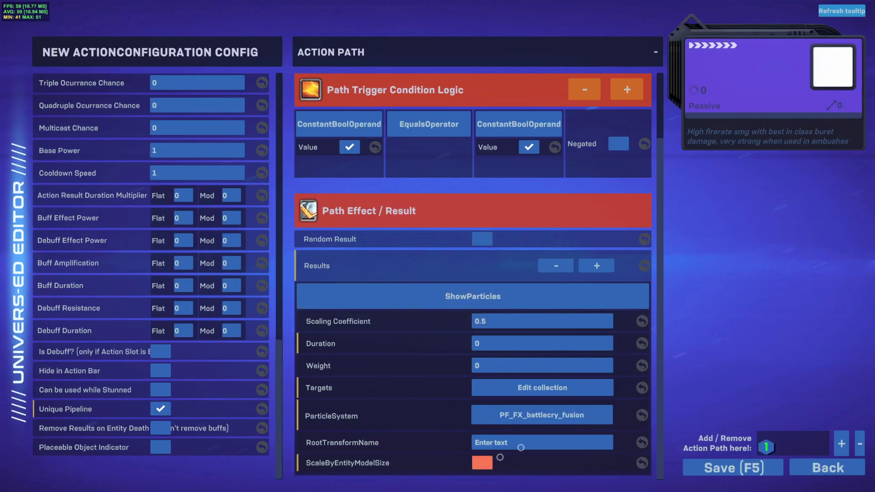
pyautogui.click(598, 268)
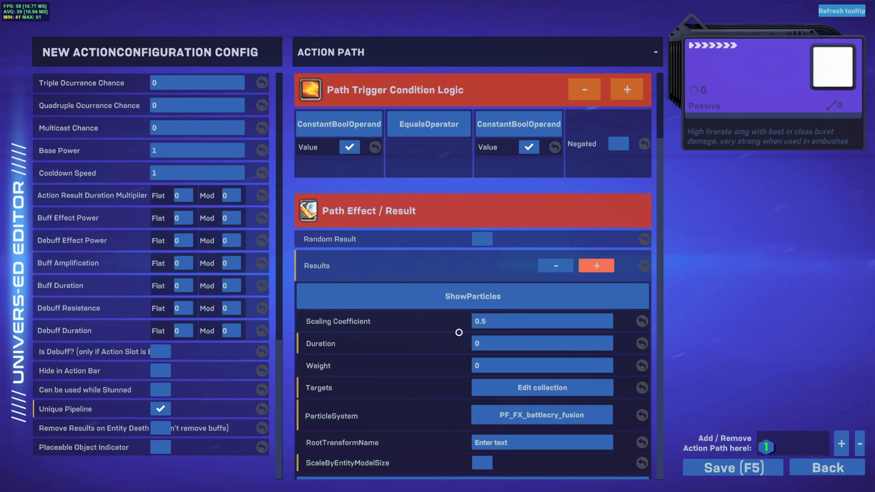
pyautogui.scroll(-1, 459, 332)
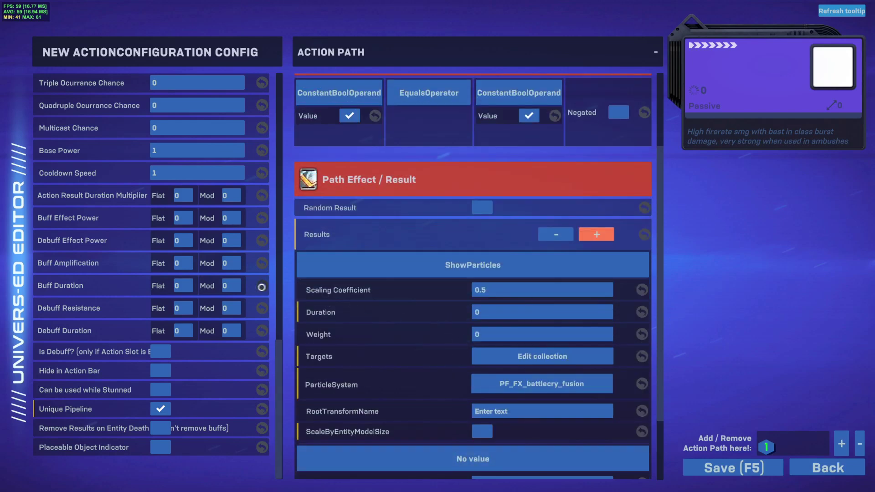
# Step: Set the Shouting action's Action Icon to Att_Chip_Extention
pyautogui.scroll(5, 242, 284)
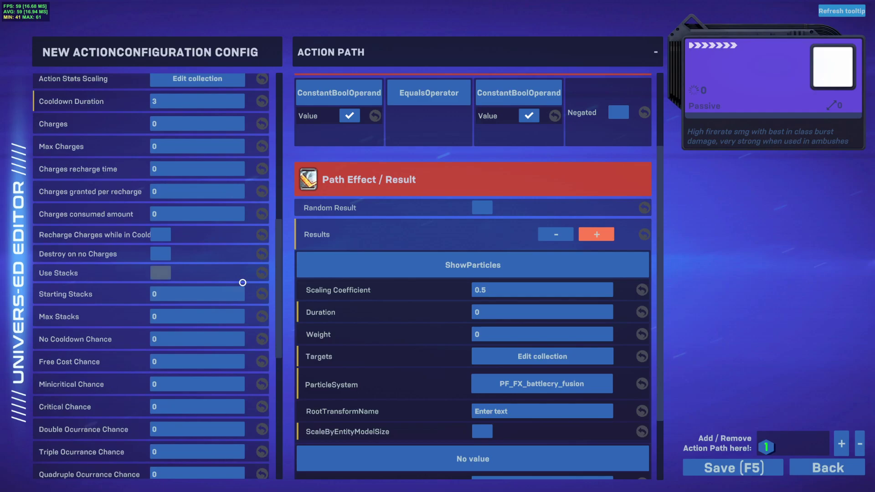
pyautogui.scroll(5, 242, 282)
pyautogui.click(198, 151)
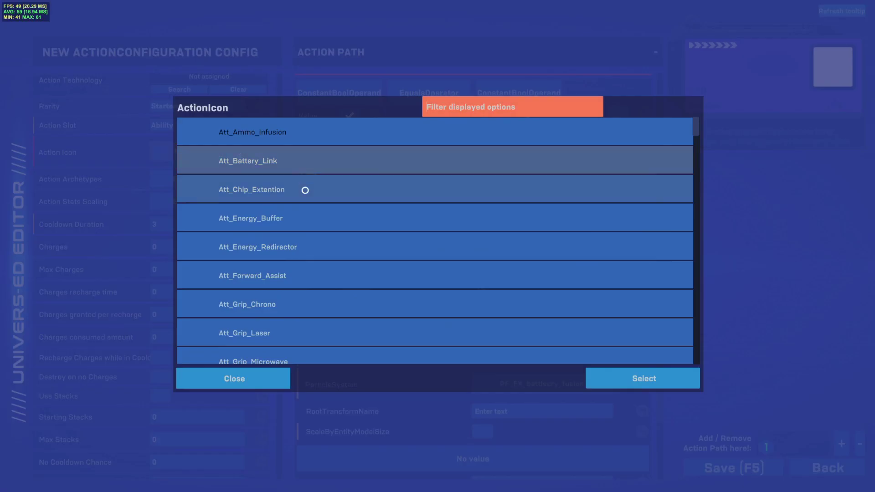
pyautogui.doubleClick(285, 191)
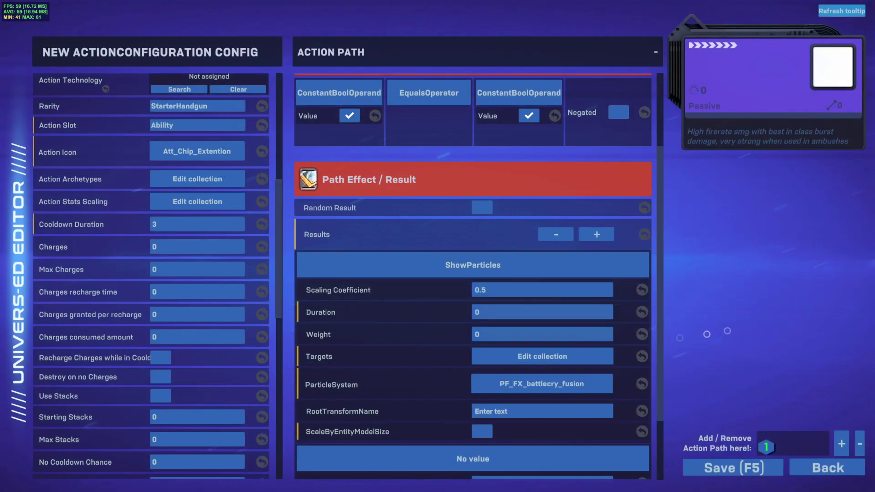
# Step: Set the Shouting action's Action Icon to Spr_Item_Military_Frontline_Supply
pyautogui.scroll(-3, 548, 281)
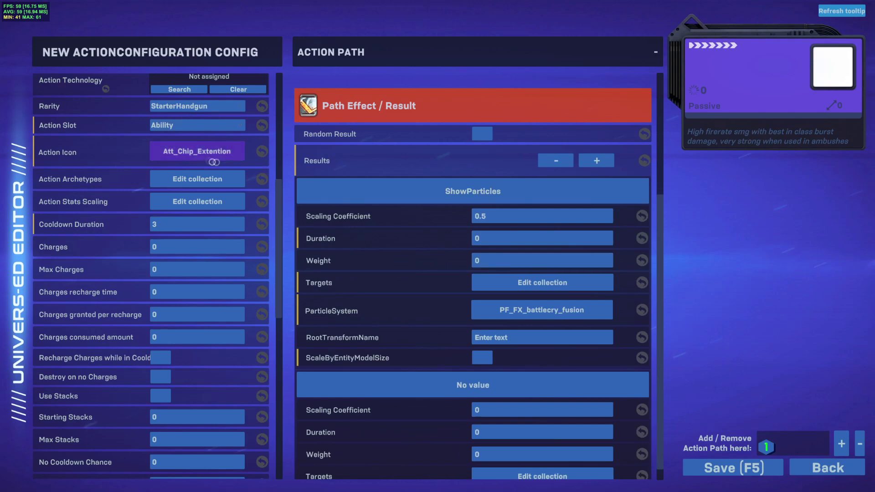
pyautogui.click(194, 152)
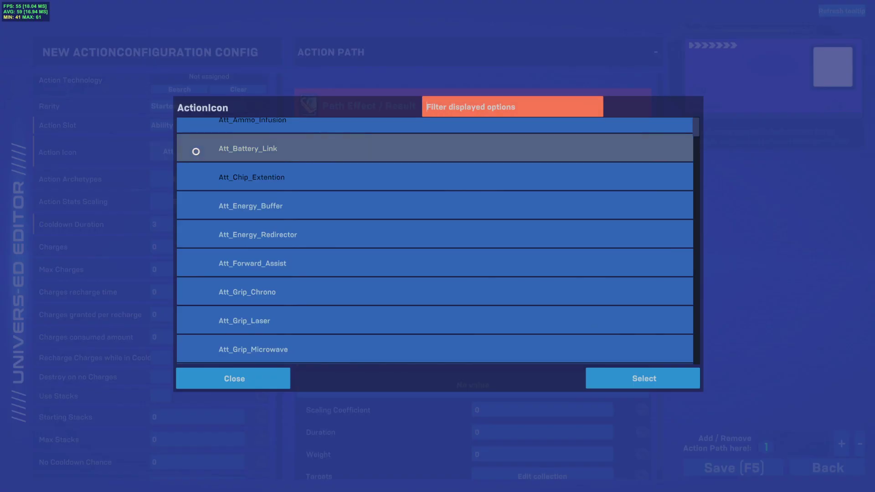
pyautogui.press('Down')
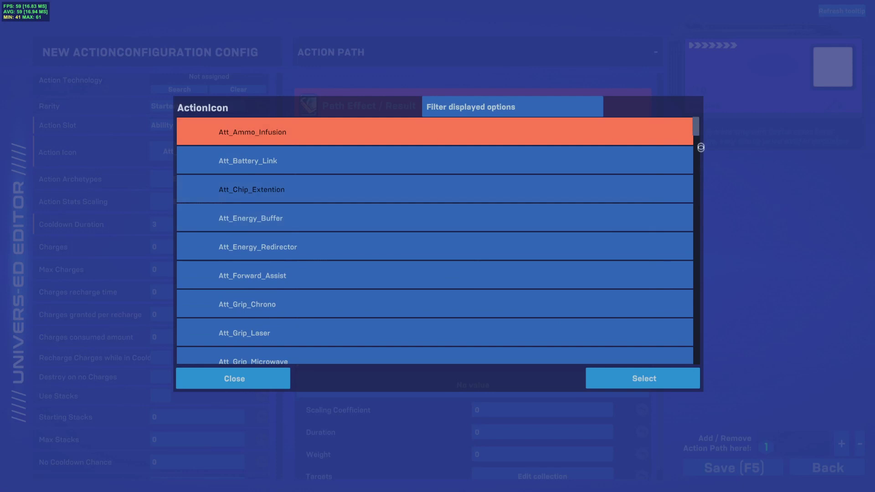
pyautogui.click(698, 219)
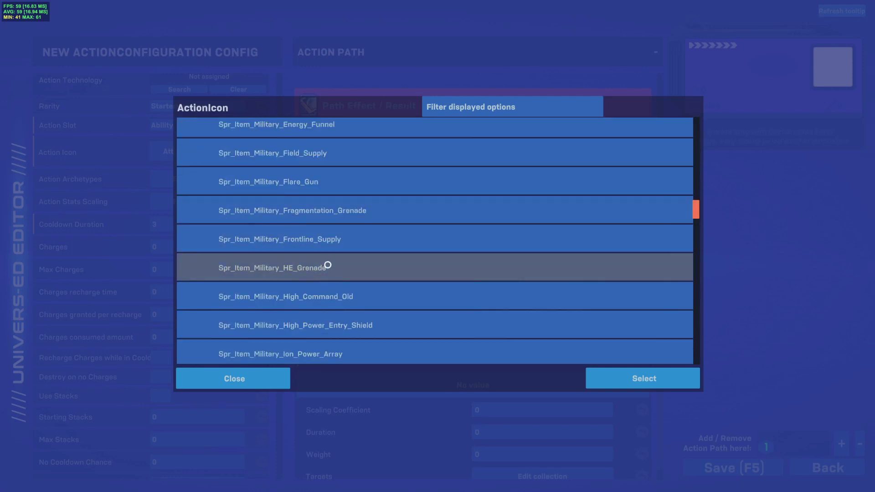
pyautogui.doubleClick(336, 242)
# Step: Set the type of the second, empty path result to KillEntity
pyautogui.scroll(-1, 494, 283)
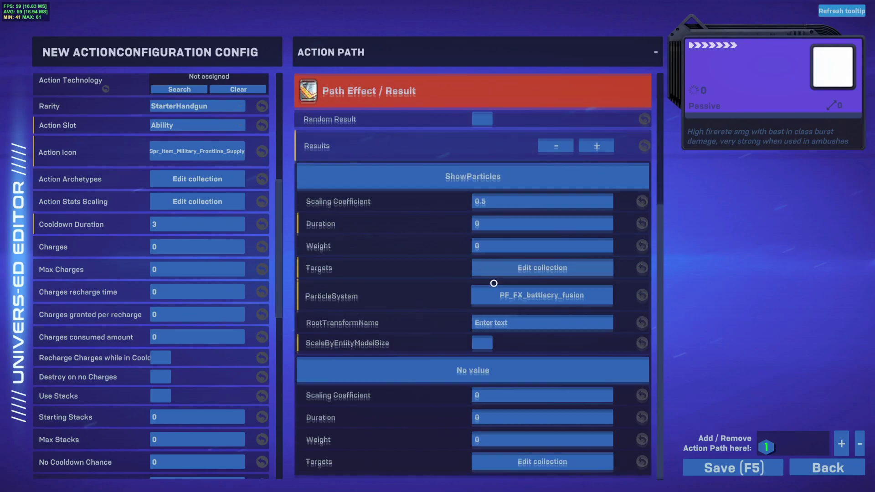
pyautogui.click(492, 370)
pyautogui.click(492, 112)
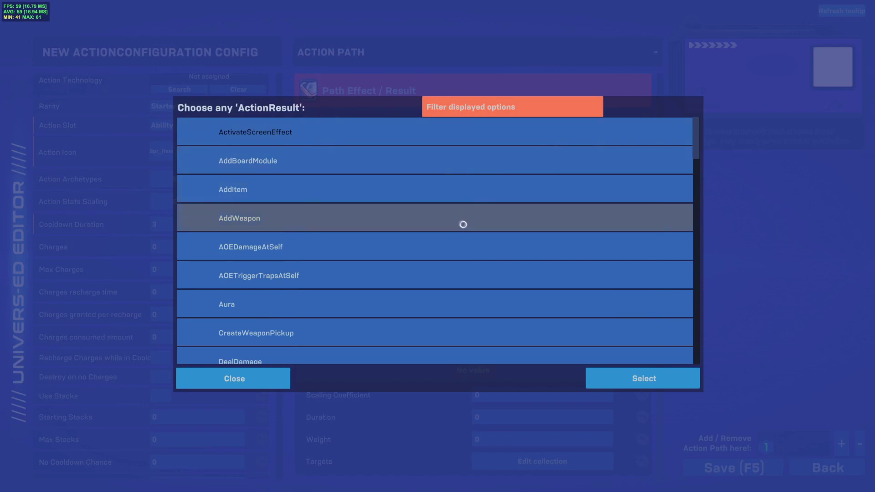
pyautogui.scroll(-5, 465, 226)
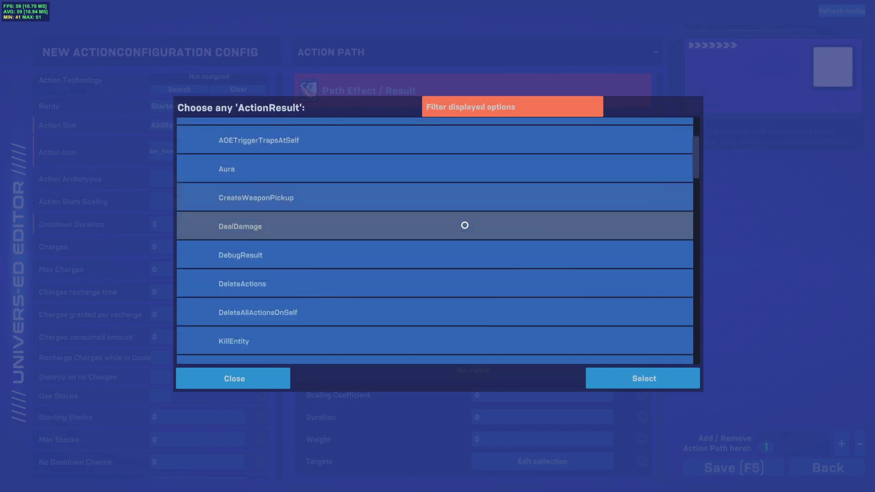
pyautogui.click(419, 219)
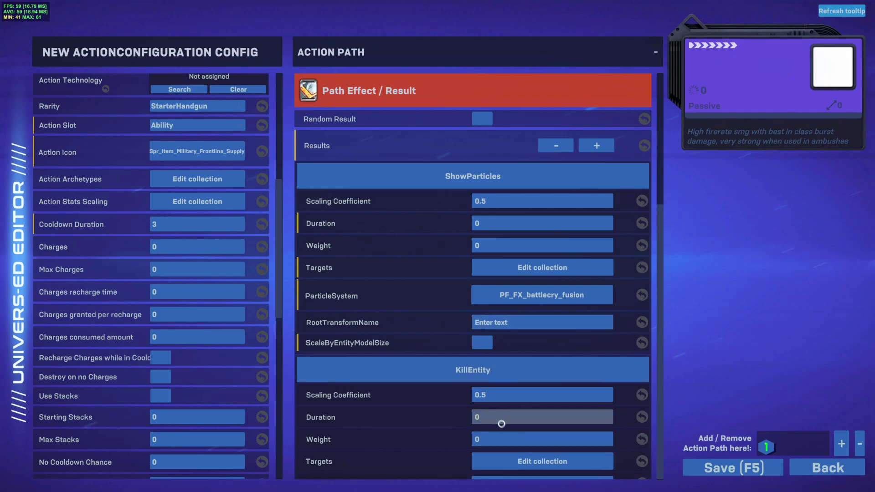
# Step: Add a target to the KillEntity result with TargetType AllEnemies, UseRange enabled and WithinRange 30
pyautogui.click(505, 463)
pyautogui.click(563, 111)
pyautogui.click(552, 135)
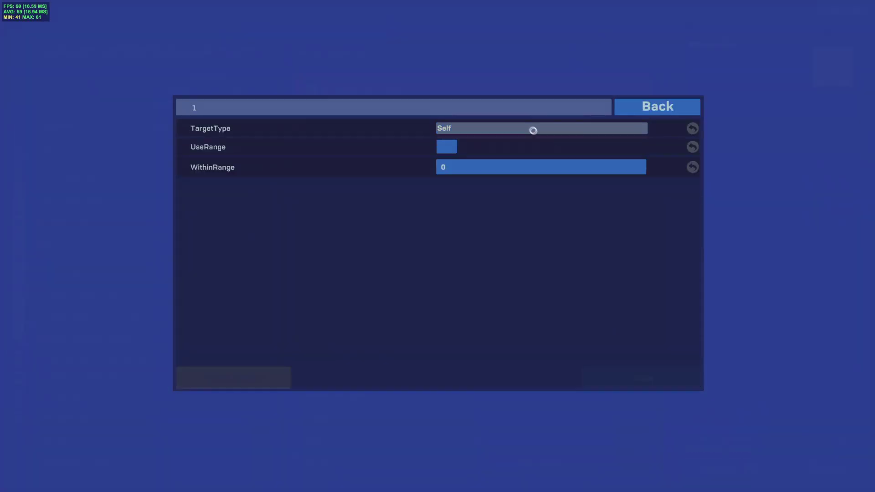
pyautogui.click(533, 130)
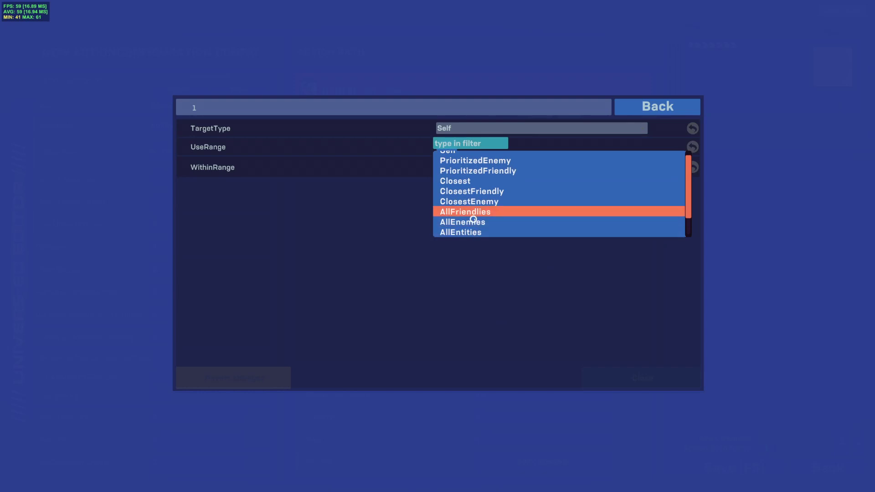
pyautogui.click(474, 222)
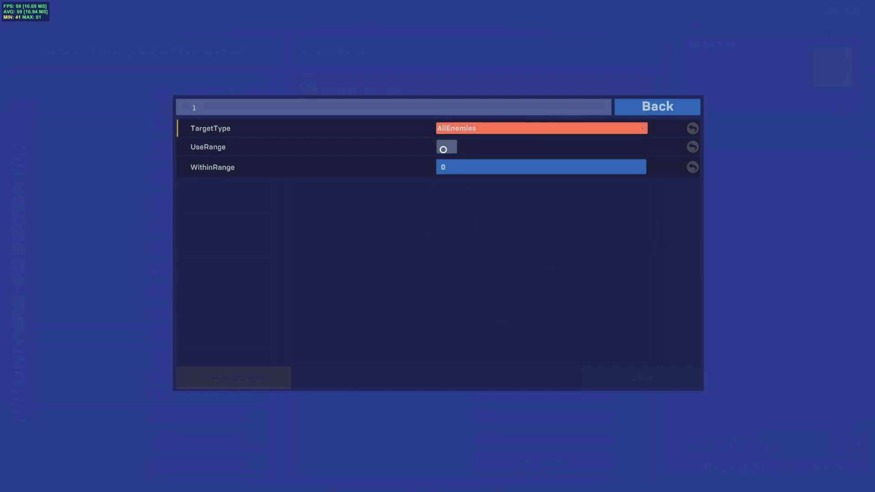
pyautogui.click(450, 151)
pyautogui.click(468, 165)
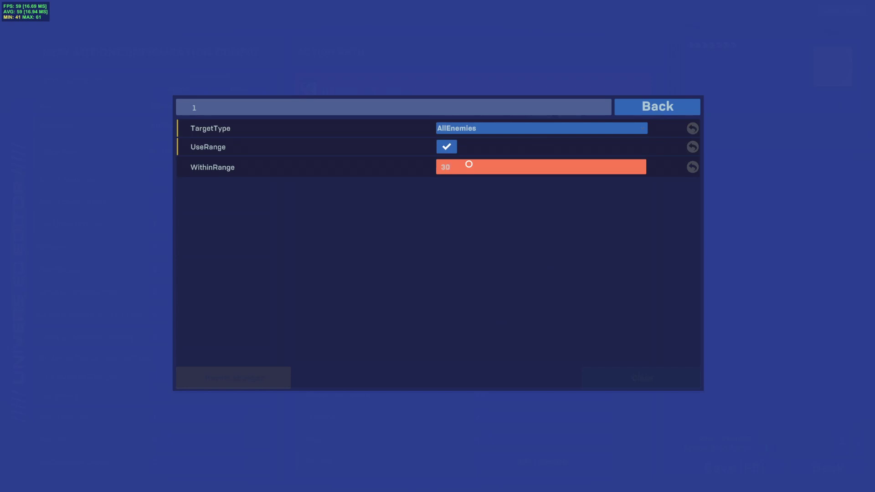
pyautogui.press('Return')
pyautogui.click(651, 108)
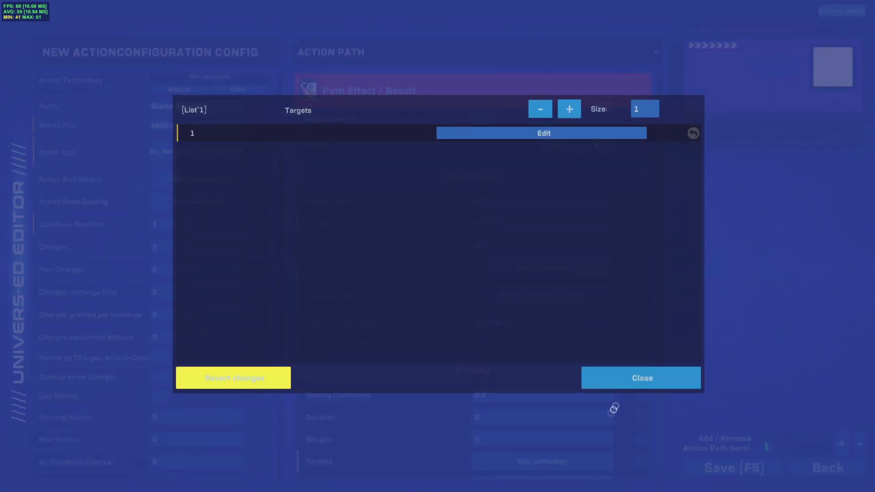
pyautogui.click(549, 133)
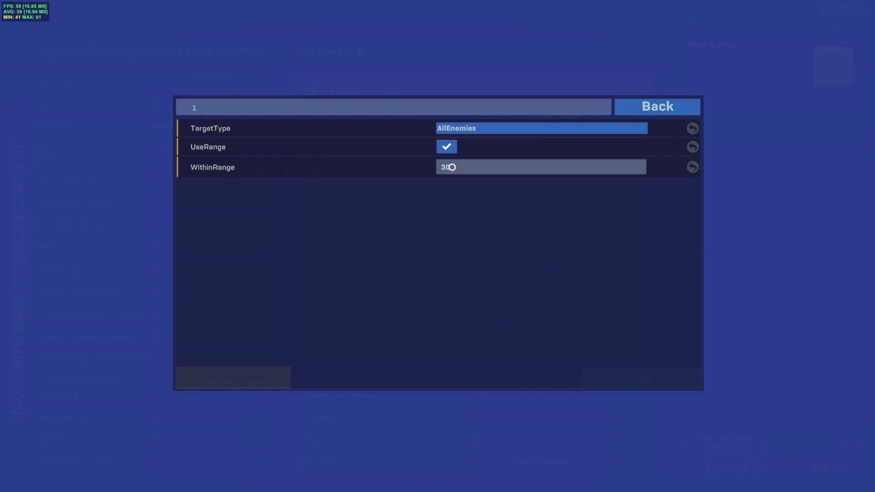
pyautogui.click(674, 106)
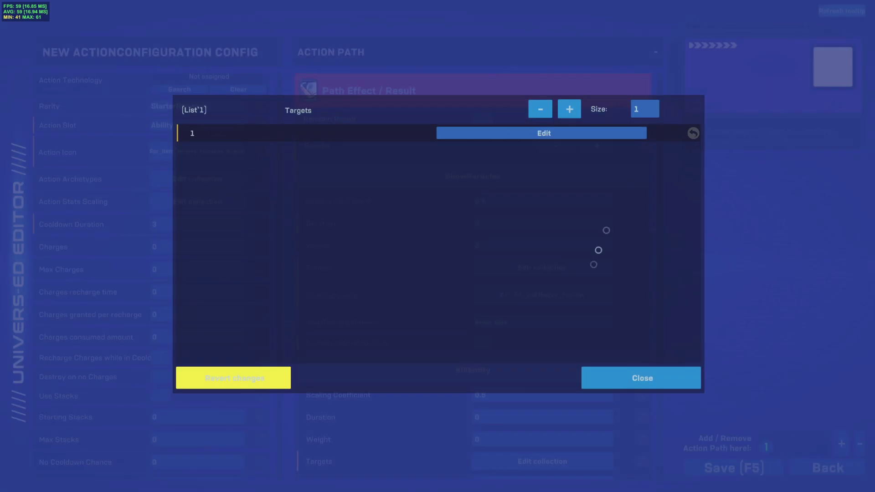
pyautogui.click(617, 385)
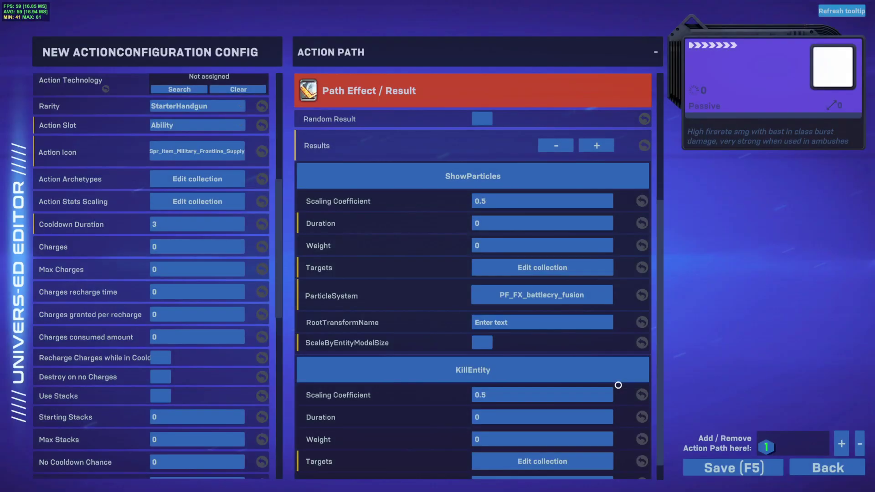
# Step: Set the KillEntity result's Below Health Percentage of to 50
pyautogui.scroll(-1, 608, 379)
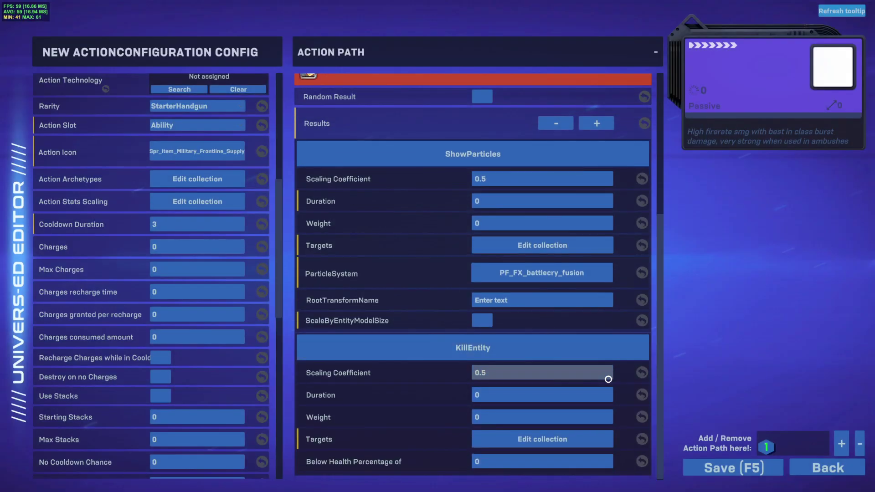
pyautogui.click(494, 461)
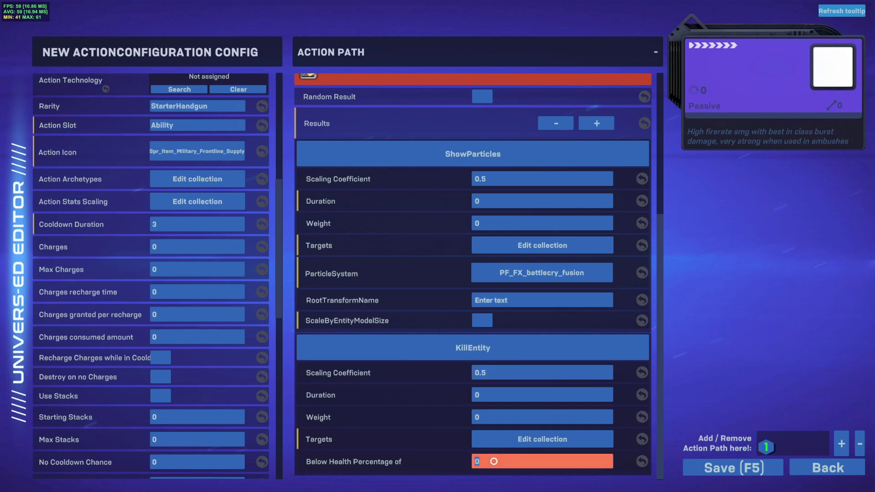
pyautogui.press('Return')
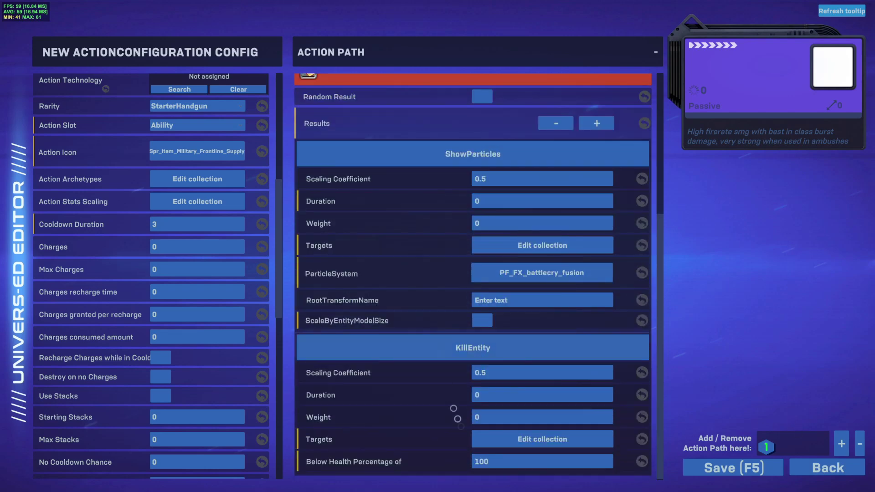
pyautogui.click(502, 462)
pyautogui.write('50')
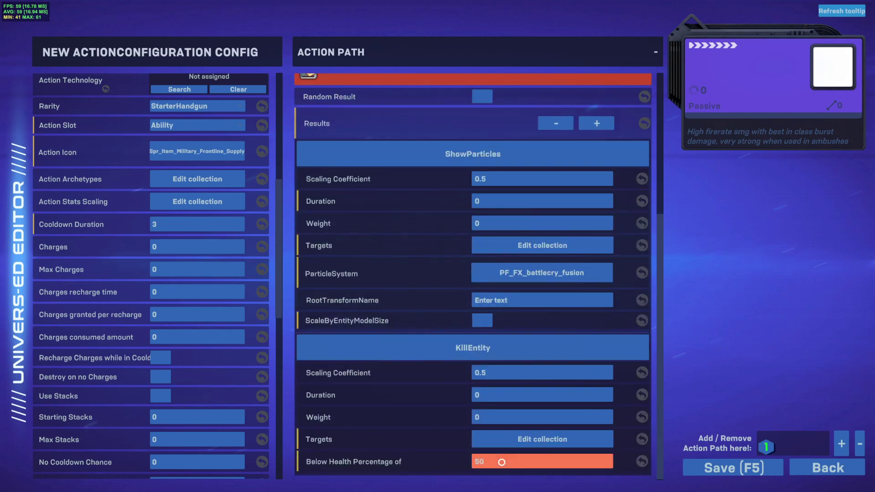
pyautogui.press('Return')
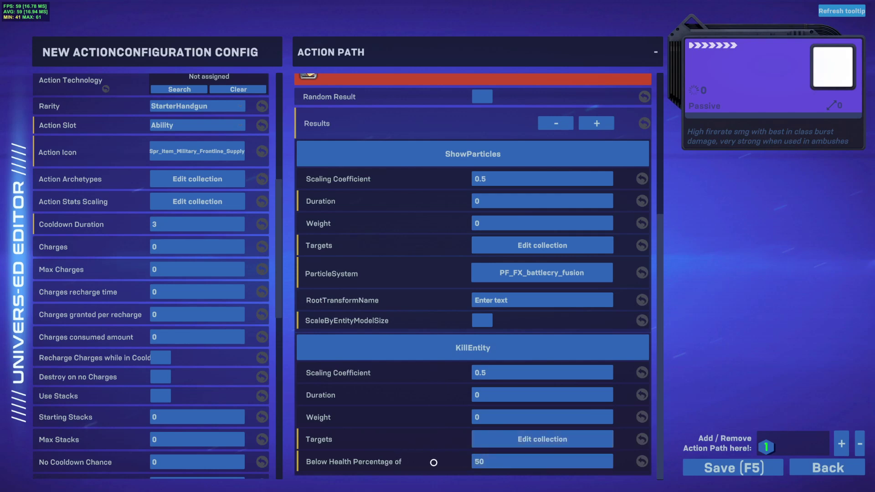
# Step: Add a third result to the Shouting action path and set its type to PlaySound
pyautogui.click(596, 123)
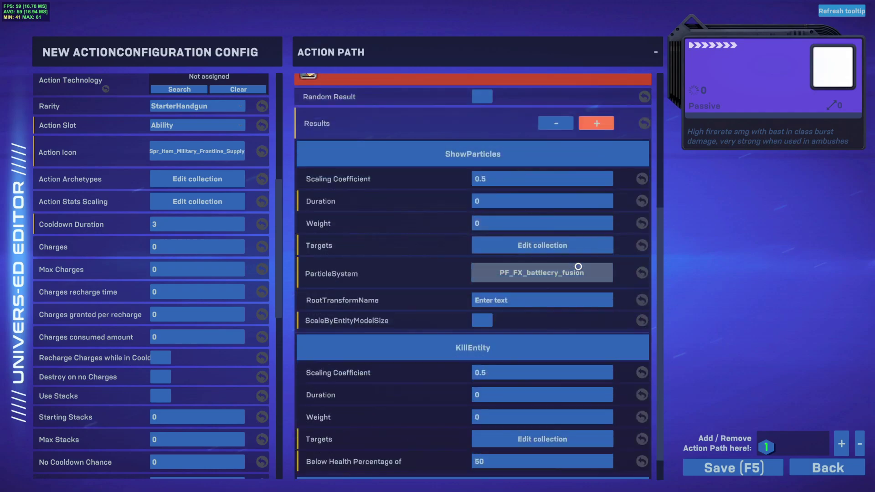
pyautogui.click(506, 421)
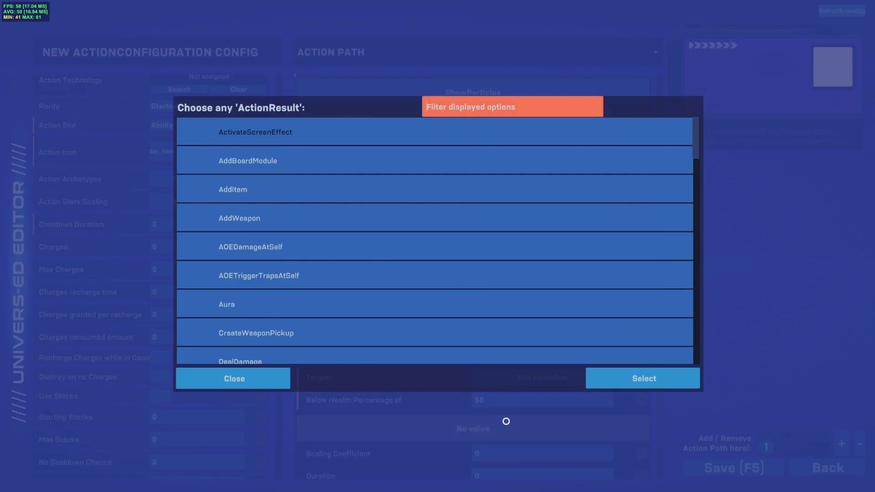
pyautogui.write('play')
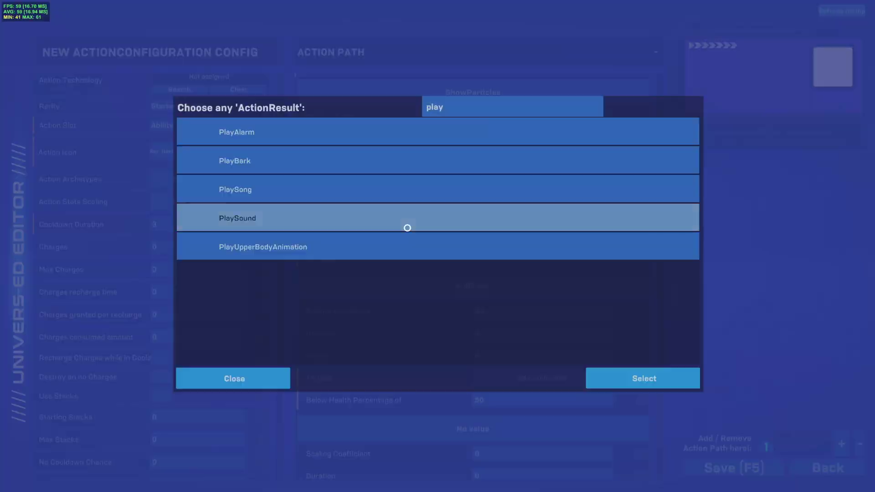
pyautogui.click(408, 228)
# Step: Preview the S1_Attacking clip and set the PlaySound result's AudioClip to snd_eject_rifle_police_A
pyautogui.scroll(-5, 484, 364)
pyautogui.click(512, 401)
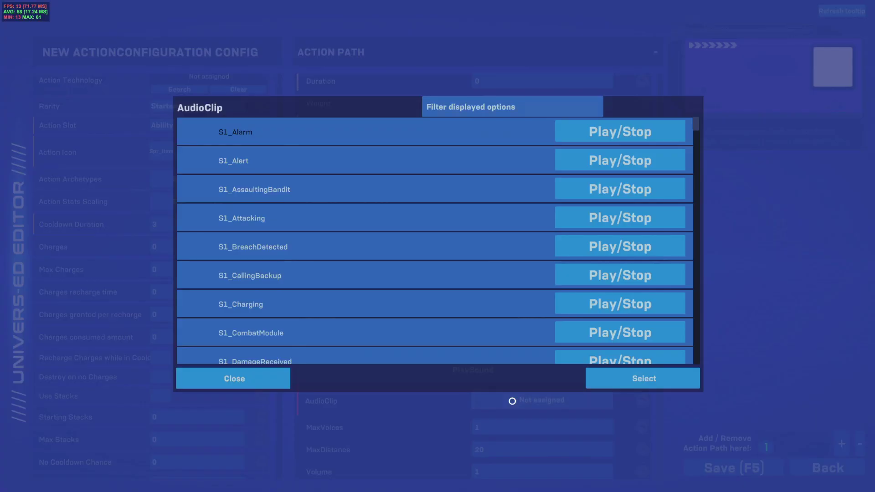
pyautogui.scroll(-2, 520, 248)
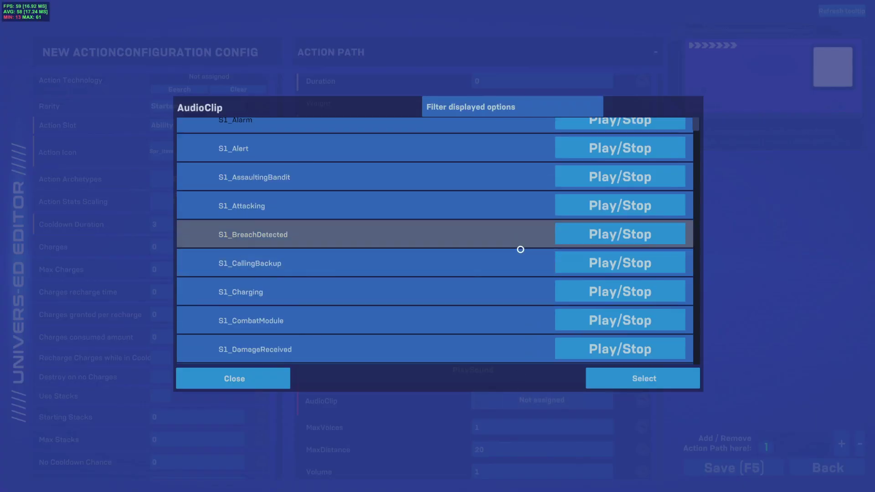
pyautogui.click(529, 195)
pyautogui.click(622, 200)
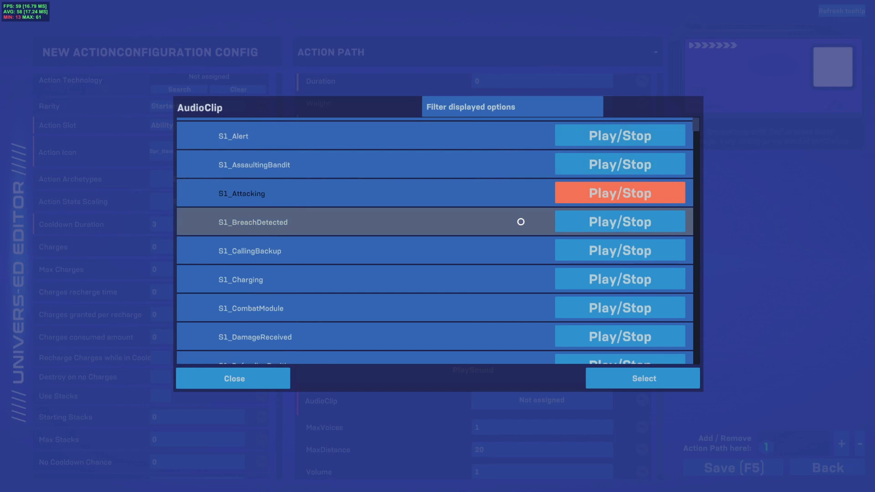
pyautogui.scroll(-5, 521, 222)
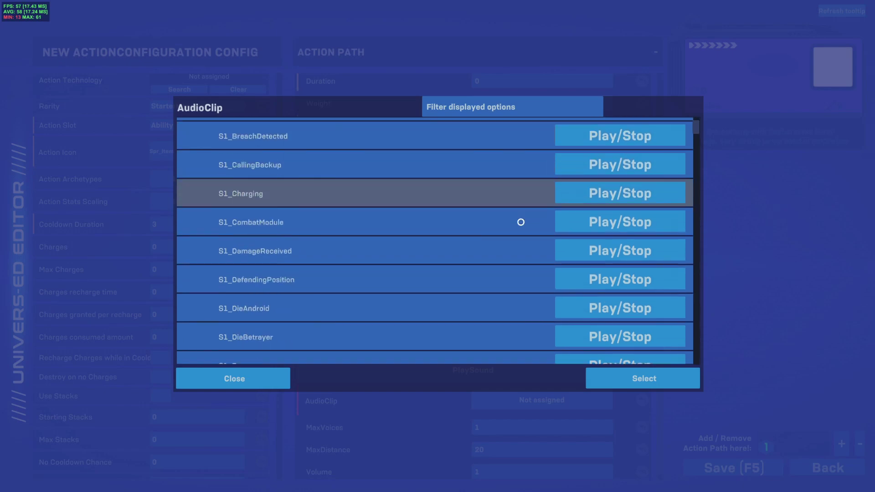
pyautogui.click(695, 132)
pyautogui.moveTo(695, 132); pyautogui.dragTo(691, 196)
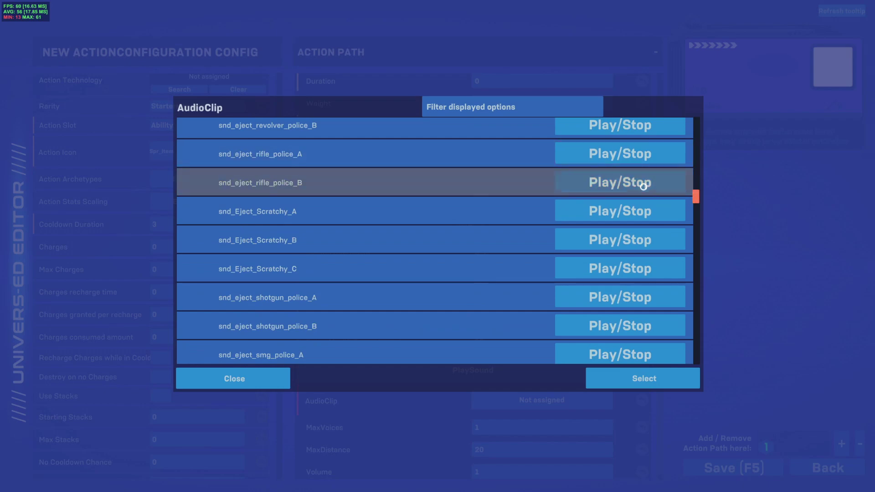
pyautogui.click(510, 159)
pyautogui.doubleClick(510, 159)
# Step: Set the PlaySound result's MaxDistance to 1000 and MaxVoices to 3
pyautogui.scroll(-1, 461, 442)
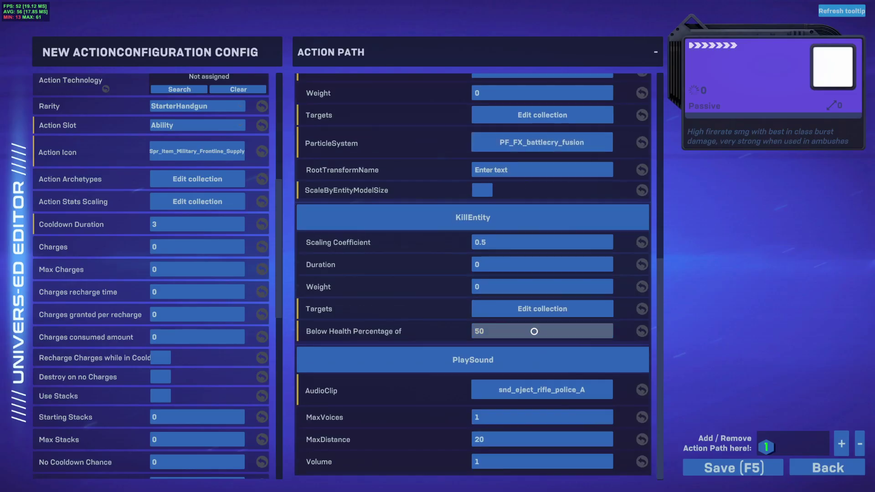
pyautogui.click(498, 440)
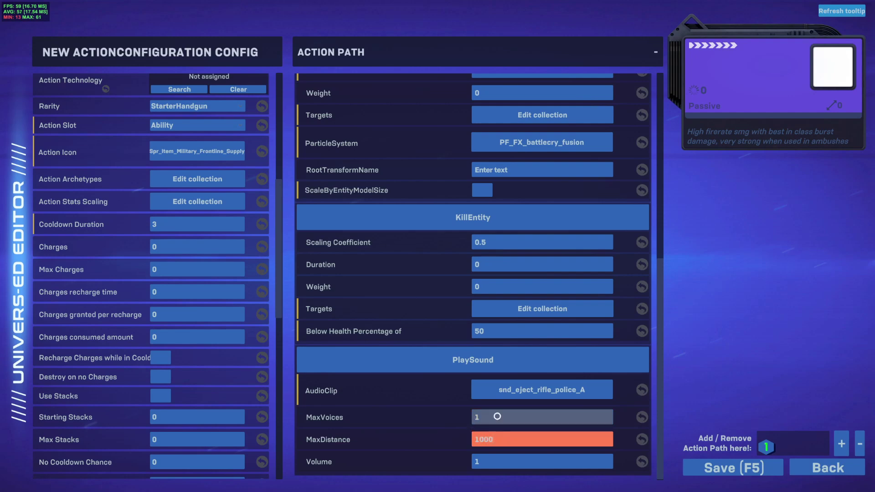
pyautogui.click(712, 396)
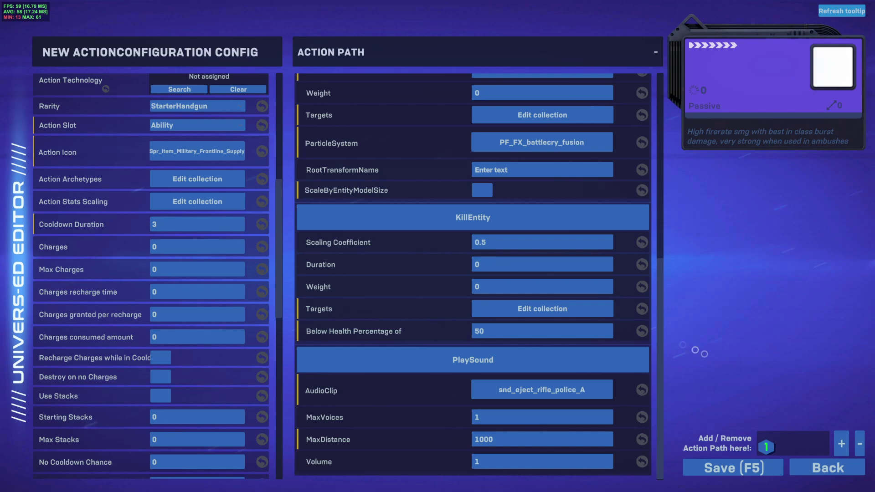
pyautogui.click(489, 418)
pyautogui.write('3')
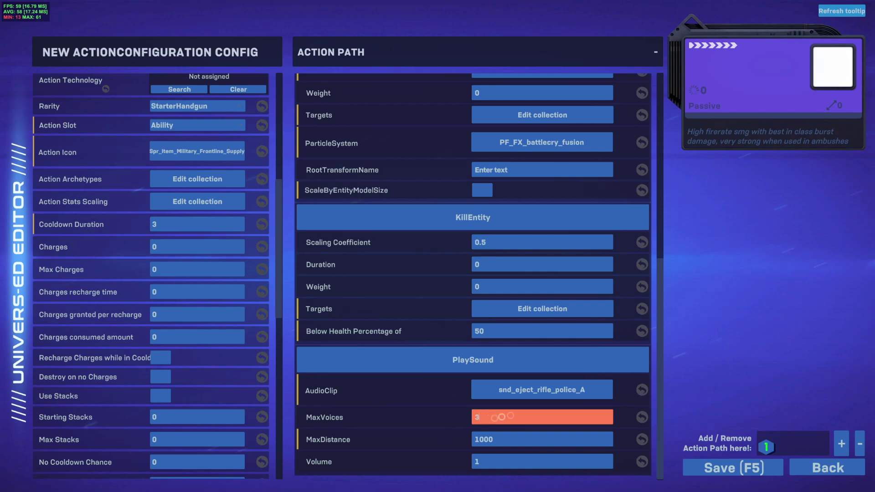
pyautogui.press('Return')
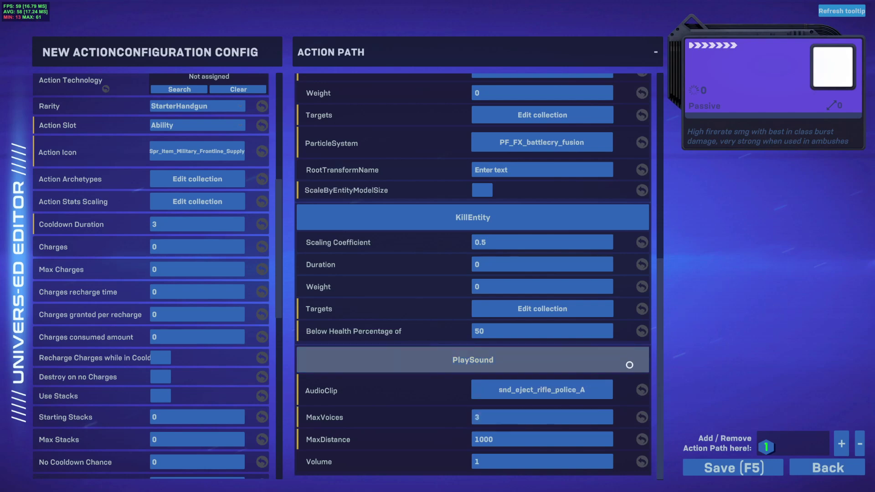
# Step: Save the Shouting action and open the "Chad - Destroyer of Bots" PlayerClass config
pyautogui.click(713, 466)
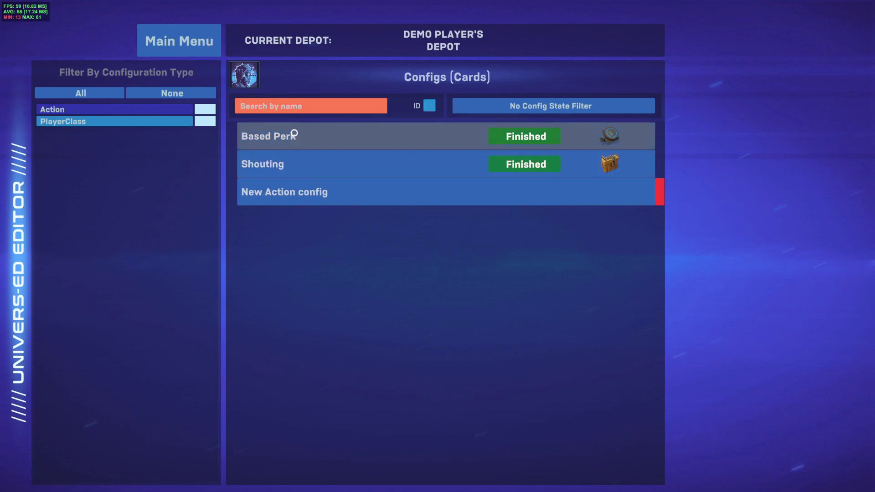
pyautogui.click(117, 123)
pyautogui.click(304, 138)
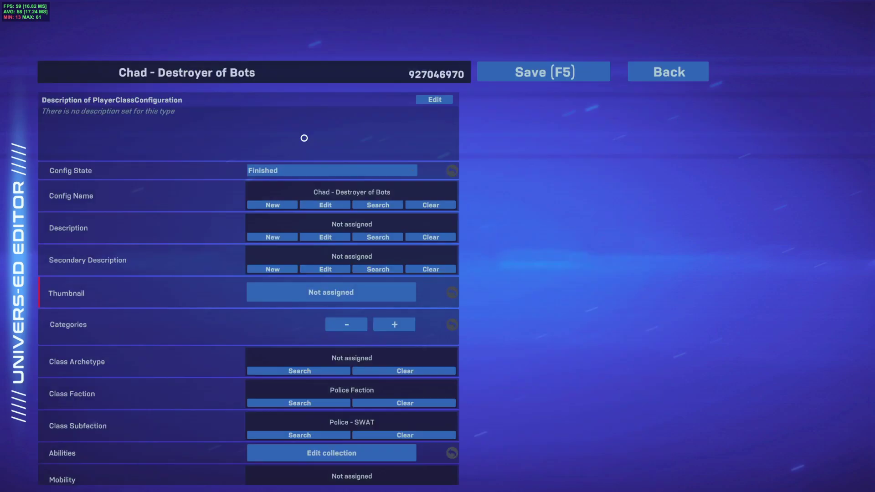
# Step: Add an entry to the class's Abilities collection and assign the Shouting action to it
pyautogui.scroll(-2, 261, 279)
pyautogui.scroll(-3, 261, 280)
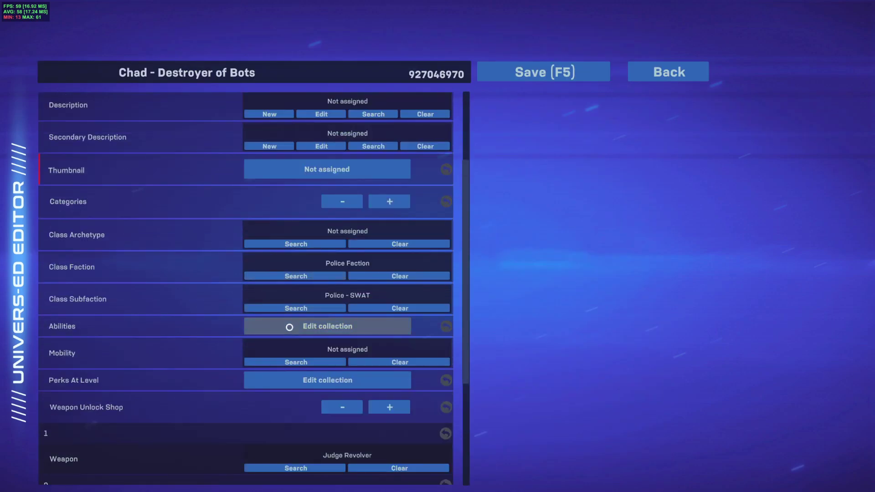
pyautogui.click(289, 328)
pyautogui.click(429, 196)
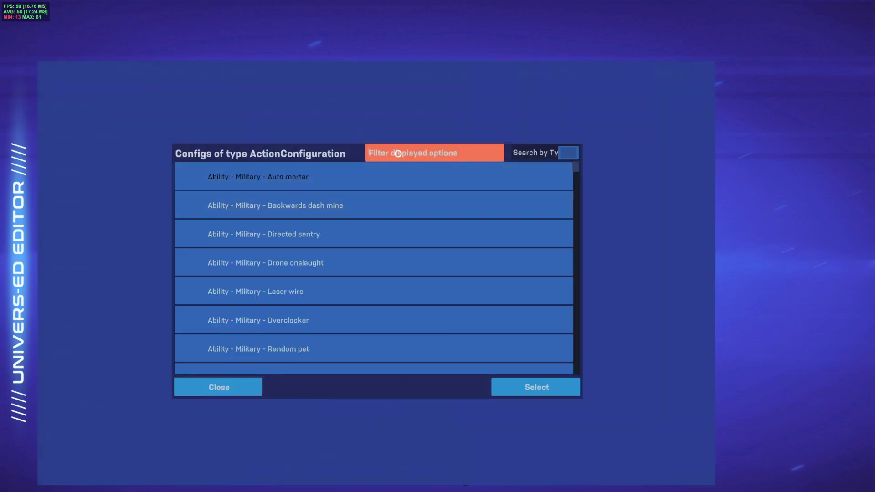
pyautogui.scroll(-4, 409, 198)
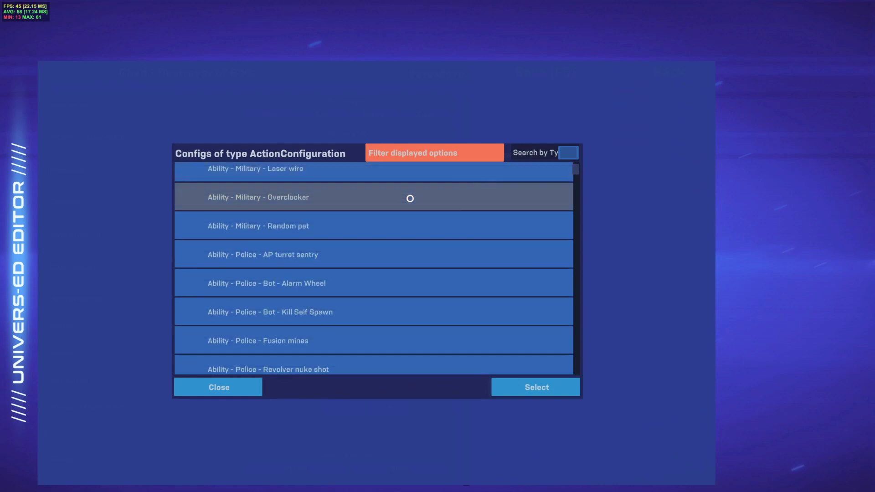
pyautogui.click(433, 154)
pyautogui.write('shout')
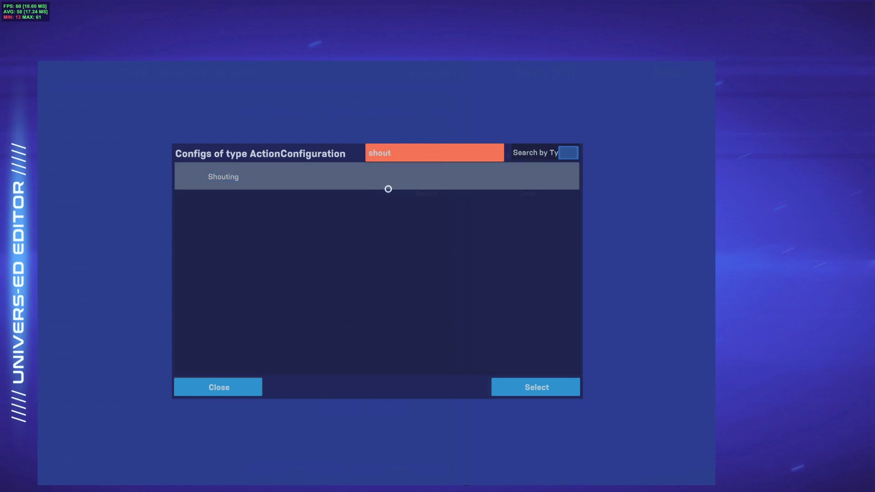
pyautogui.doubleClick(389, 183)
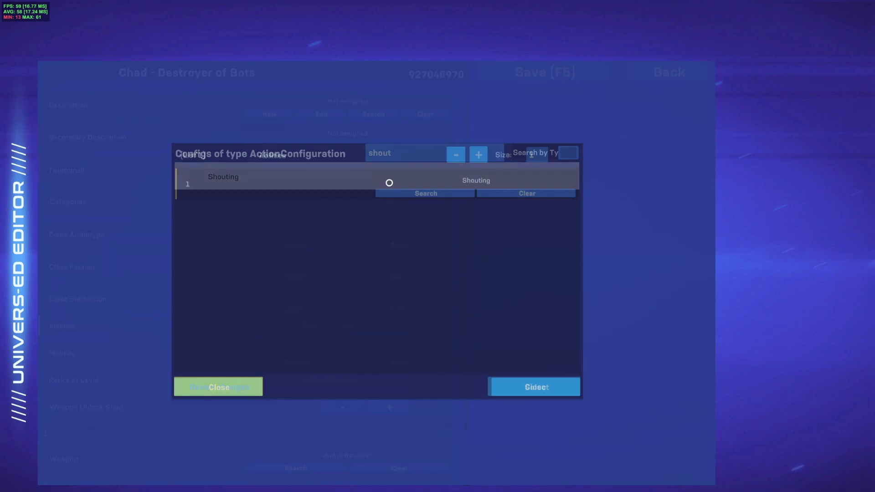
pyautogui.click(543, 382)
# Step: Add an entry to the class's Perks At Level collection and assign Based Perk as its action
pyautogui.scroll(-1, 296, 305)
pyautogui.click(318, 328)
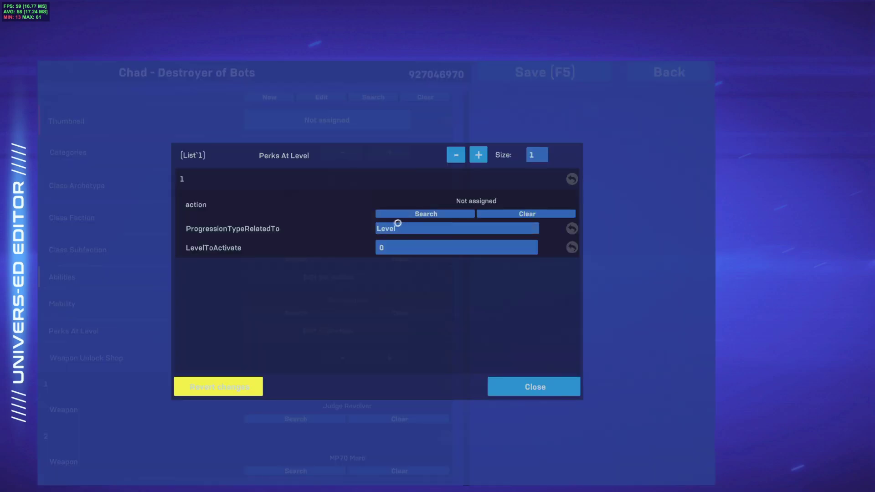
pyautogui.click(423, 214)
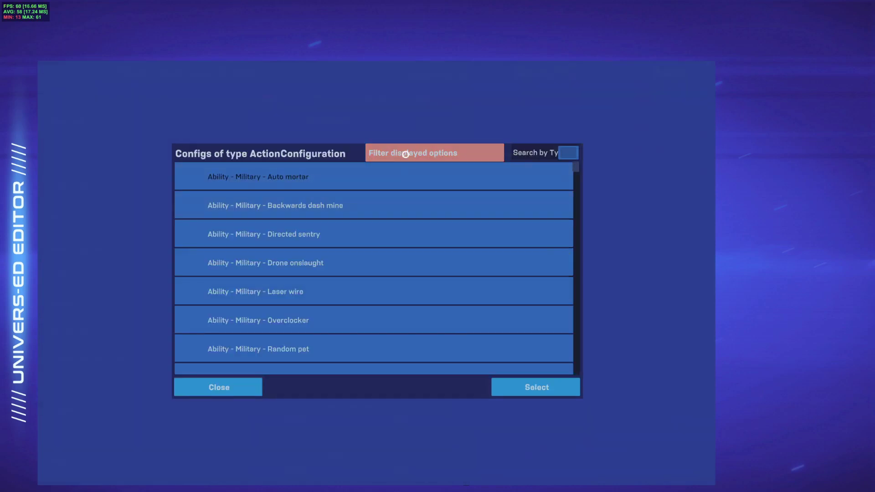
pyautogui.click(405, 154)
pyautogui.write('cha')
pyautogui.press('BackSpace')
pyautogui.press('BackSpace')
pyautogui.press('BackSpace')
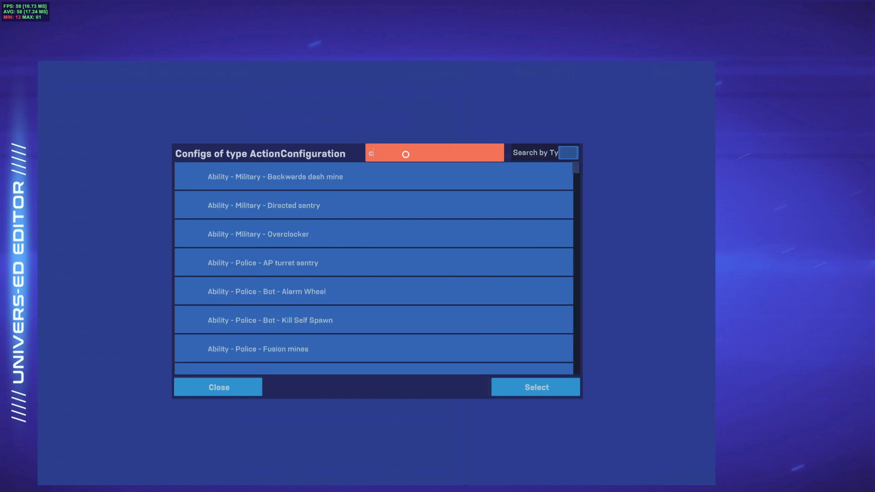
pyautogui.write('base')
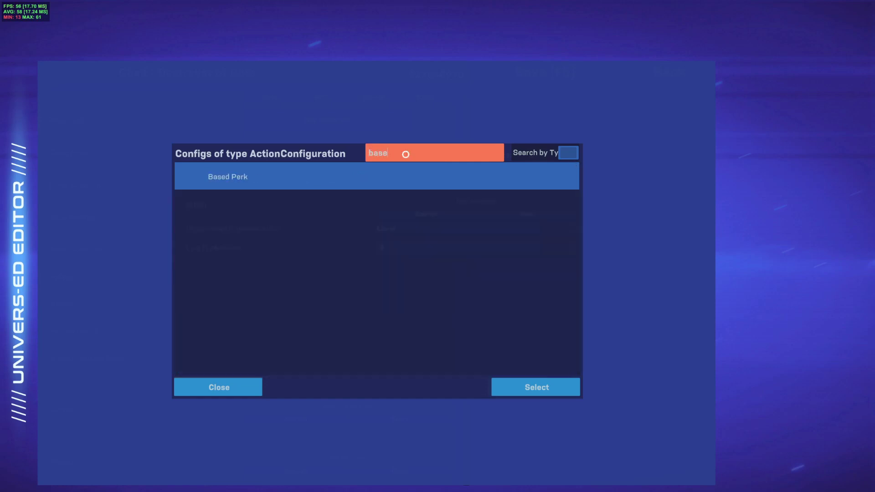
pyautogui.doubleClick(387, 179)
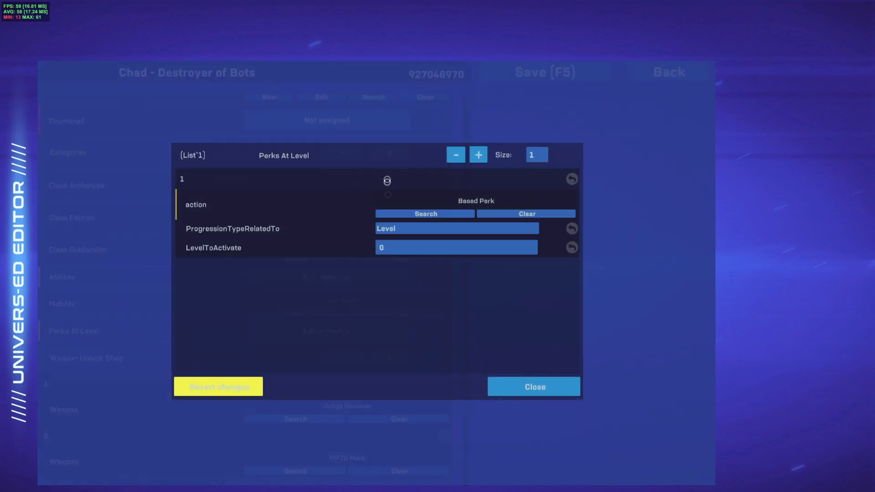
# Step: Browse the unfiltered list of action configs available for the perk entry, leaving it without choosing another
pyautogui.click(446, 220)
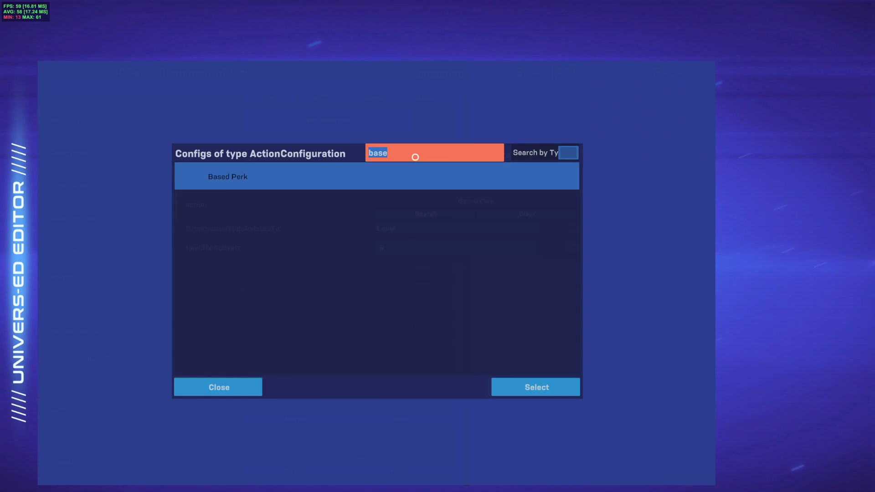
pyautogui.press('BackSpace')
pyautogui.scroll(-5, 334, 246)
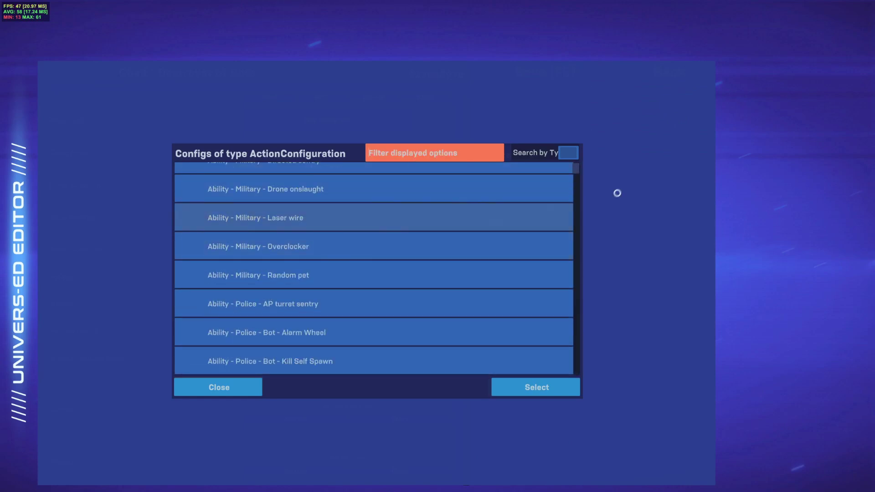
pyautogui.scroll(1, 574, 191)
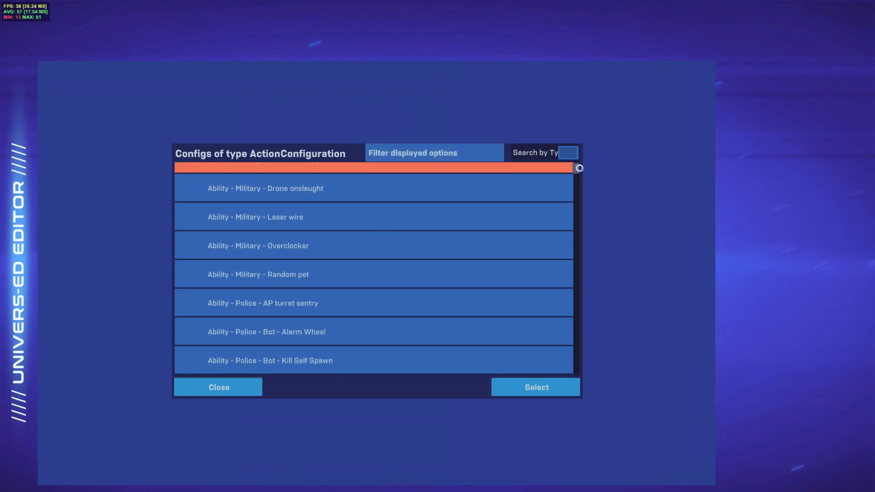
pyautogui.scroll(-1, 572, 201)
pyautogui.scroll(1, 573, 201)
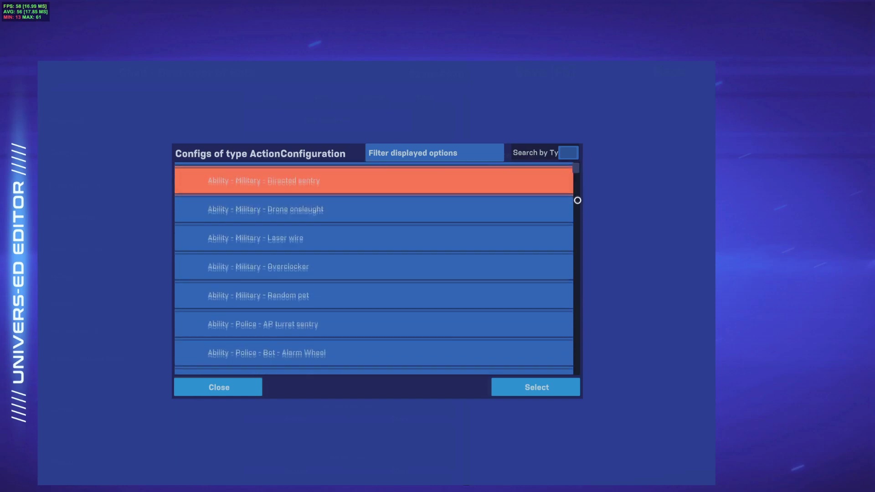
pyautogui.scroll(-1, 567, 200)
pyautogui.scroll(-6, 530, 237)
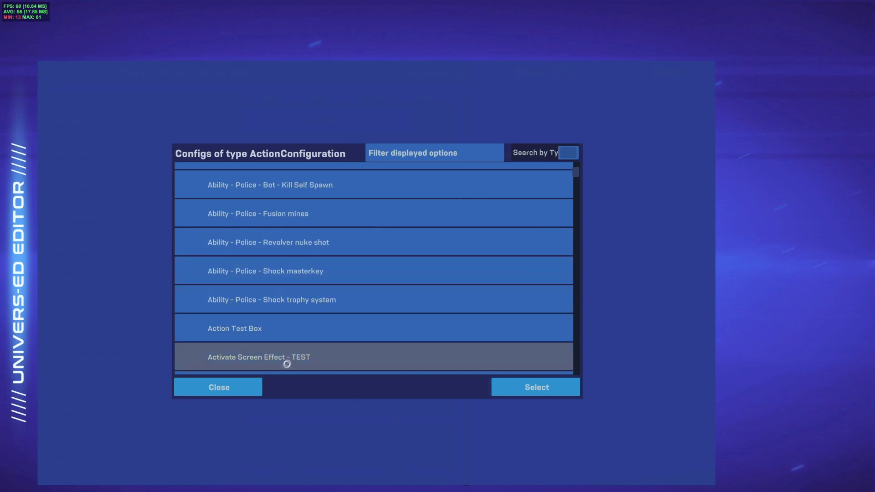
pyautogui.click(179, 381)
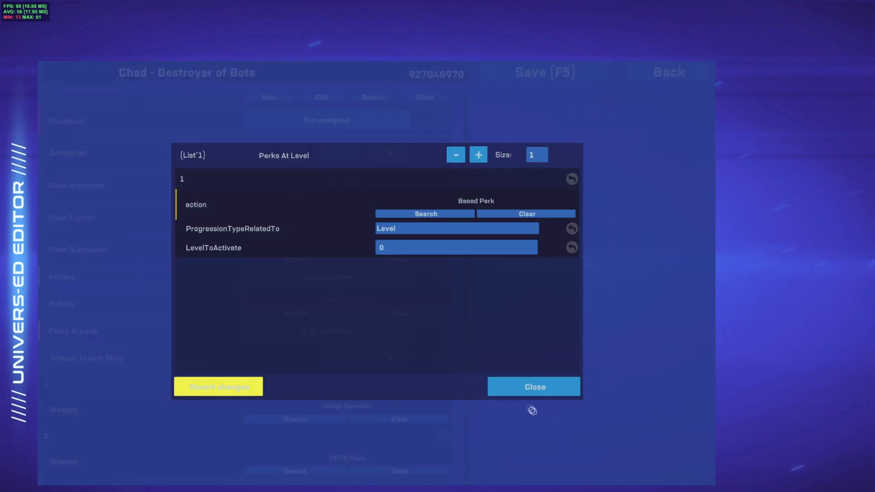
# Step: Close the Perks At Level collection, save the "Chad - Destroyer of Bots" class and return to the main menu
pyautogui.click(528, 393)
pyautogui.scroll(-3, 317, 342)
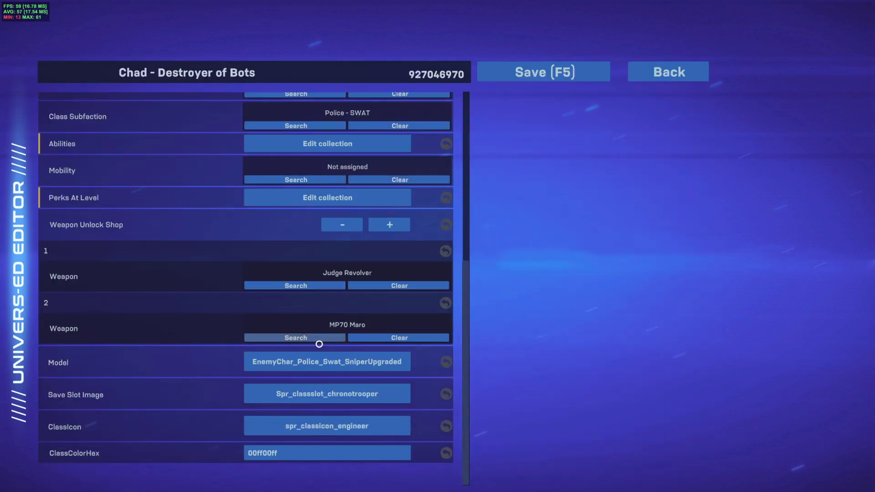
pyautogui.click(553, 73)
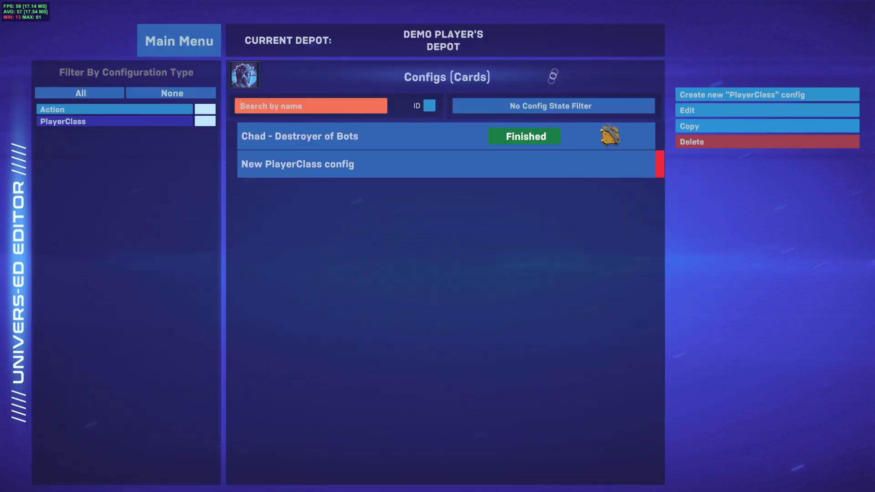
pyautogui.click(174, 42)
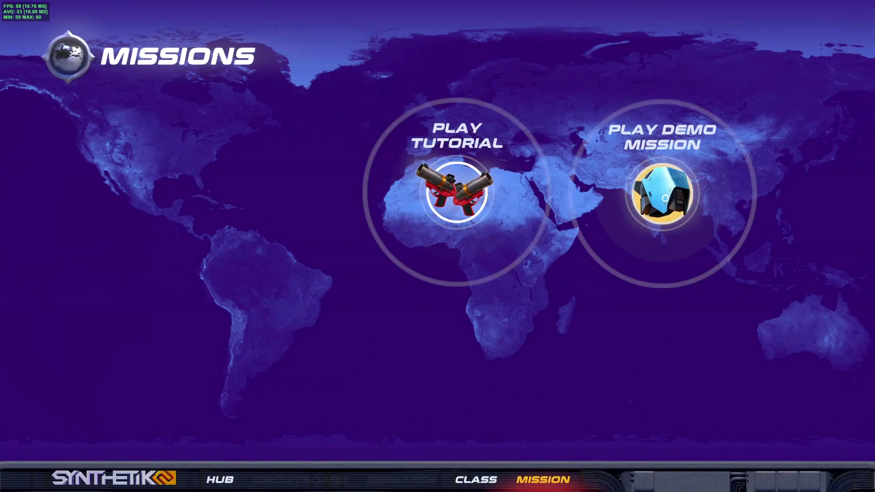
# Step: Create a new class save using the "Chad - Destroyer of Bots" class
pyautogui.click(453, 476)
pyautogui.click(684, 424)
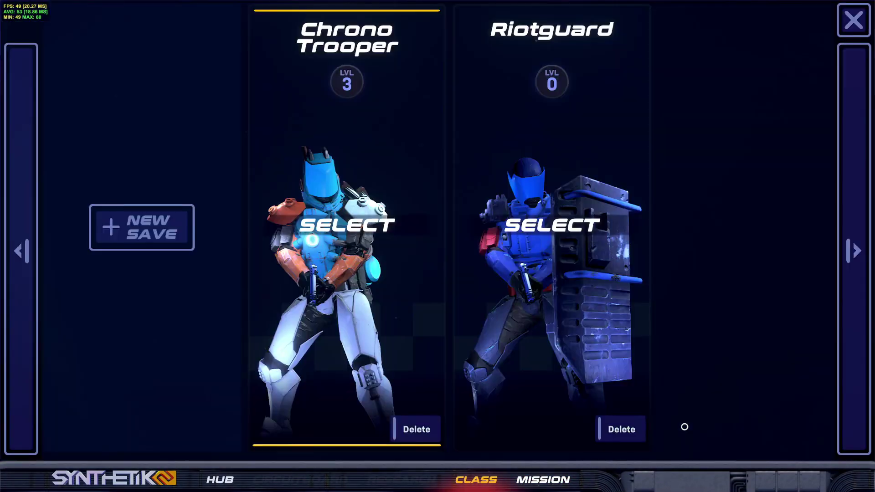
pyautogui.click(166, 236)
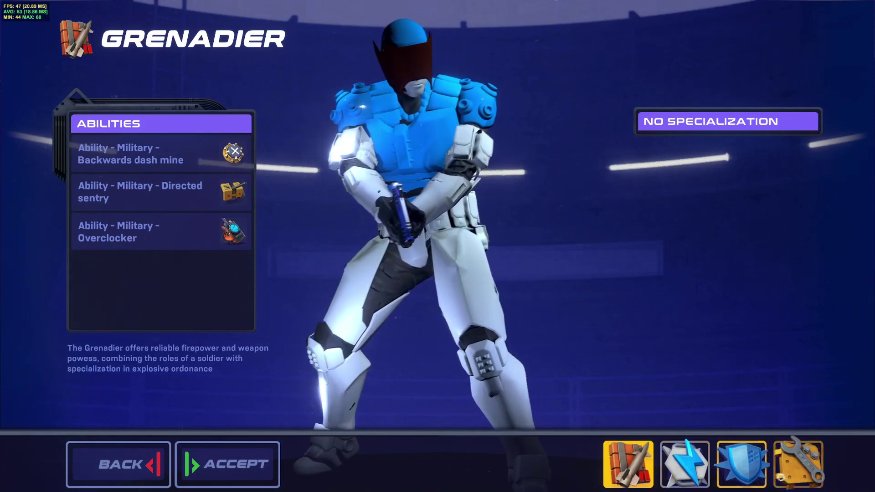
pyautogui.click(798, 473)
pyautogui.moveTo(194, 149)
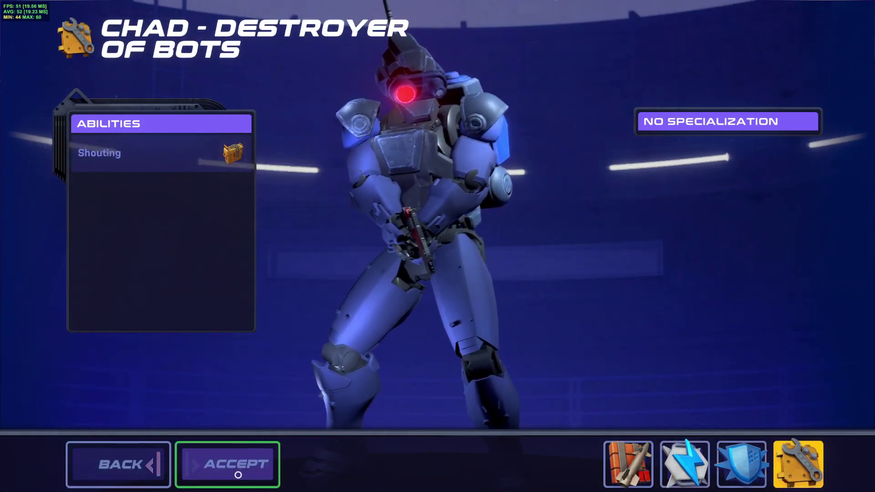
pyautogui.click(240, 457)
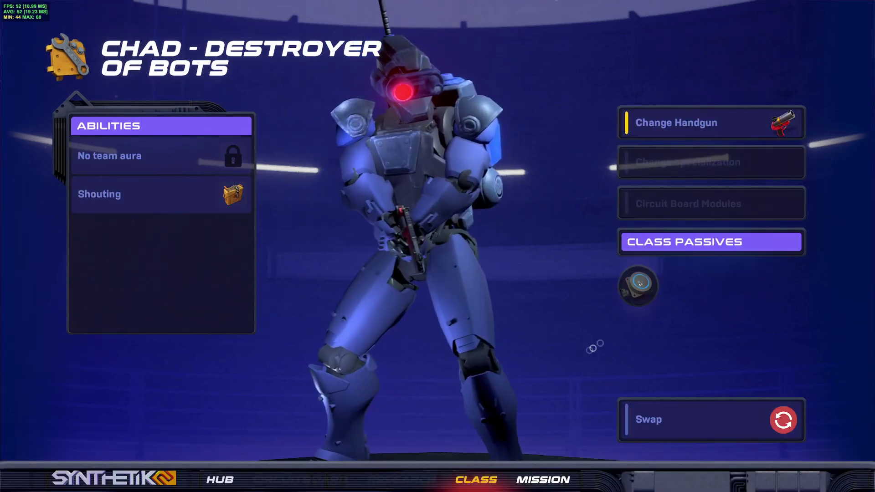
# Step: Check the class's Based Perk passive and change its handgun to the MP70 Maro
pyautogui.moveTo(652, 294)
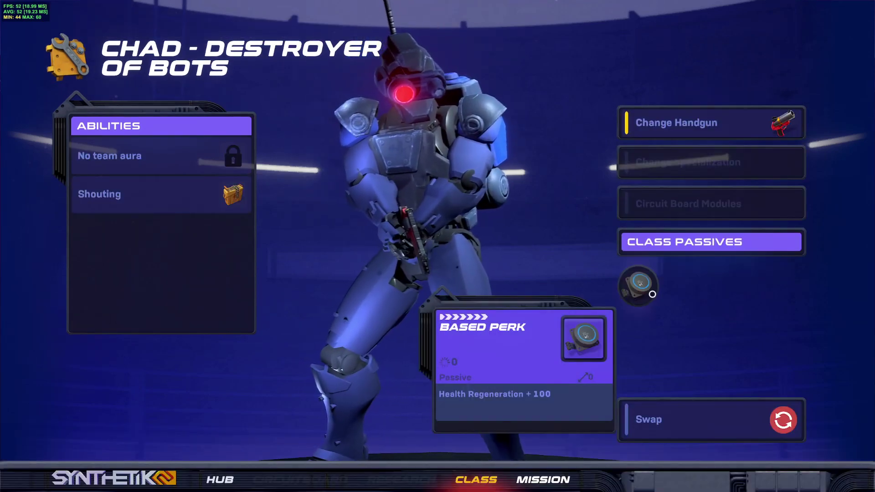
pyautogui.click(658, 123)
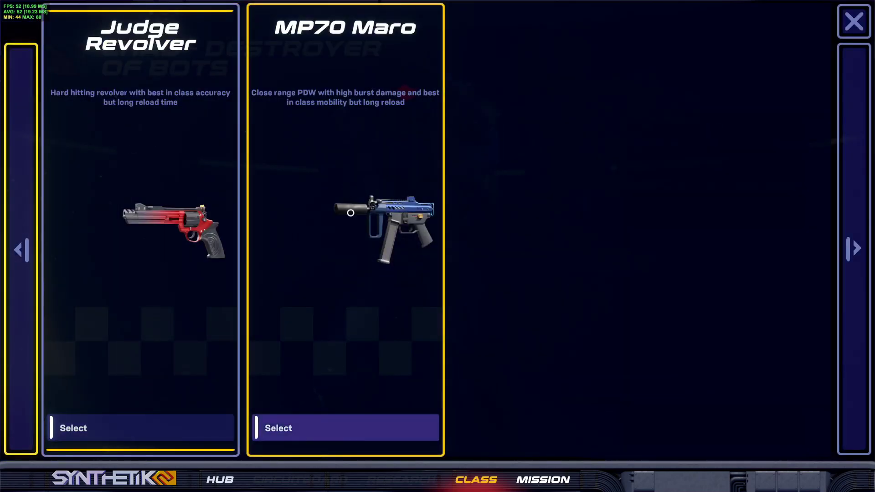
pyautogui.click(300, 431)
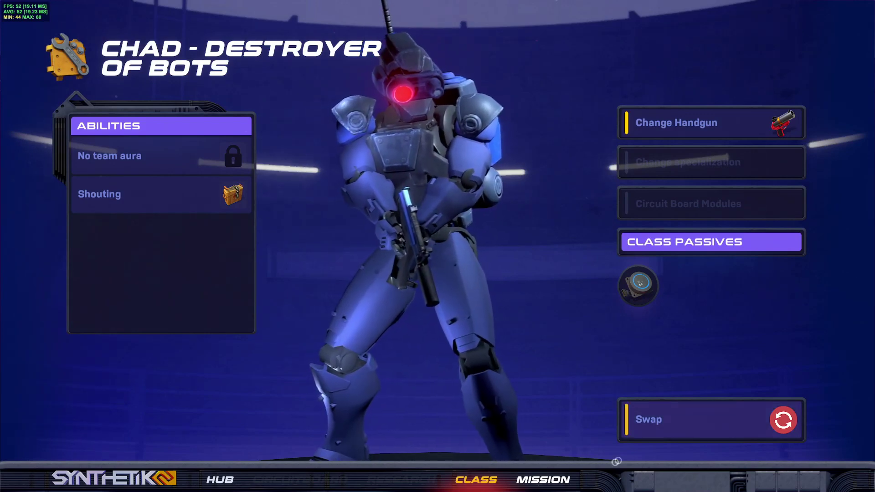
# Step: Start the demo mission as a solo game
pyautogui.press('e')
pyautogui.click(678, 208)
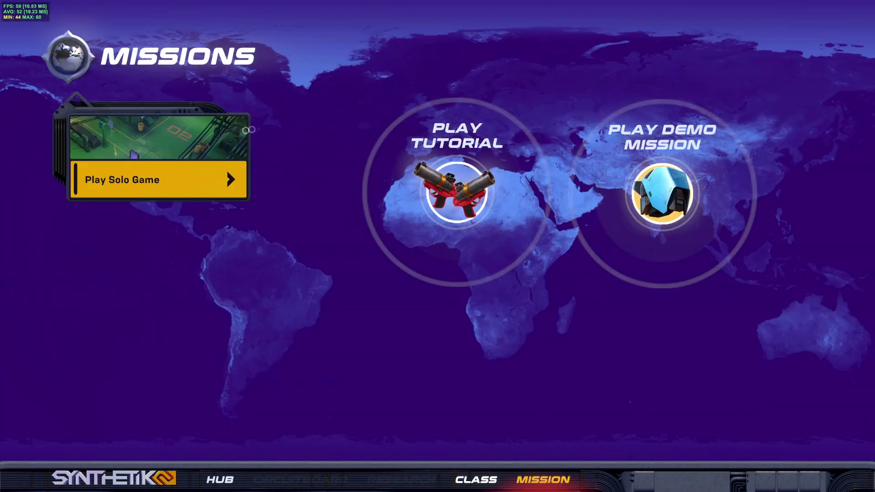
pyautogui.click(170, 187)
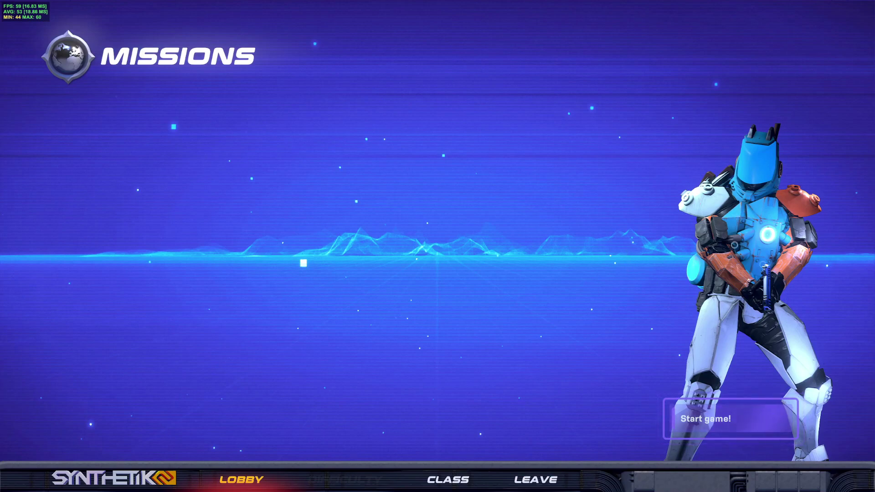
pyautogui.click(715, 429)
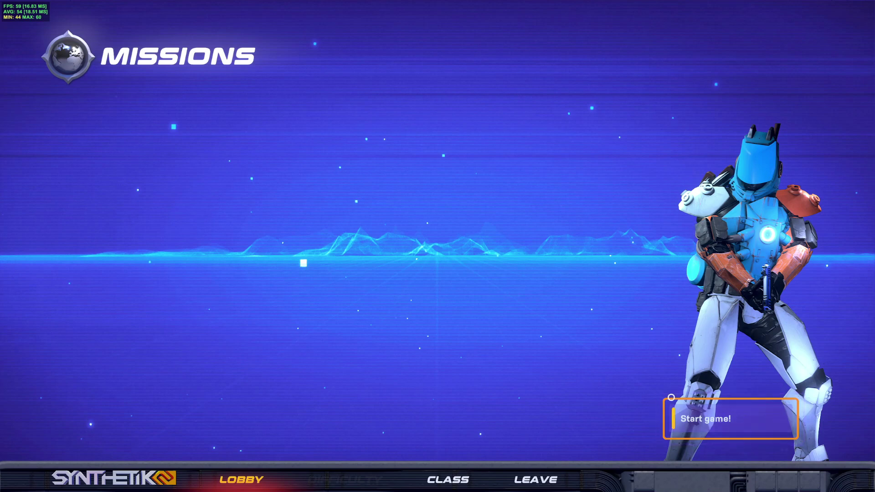
pyautogui.click(702, 420)
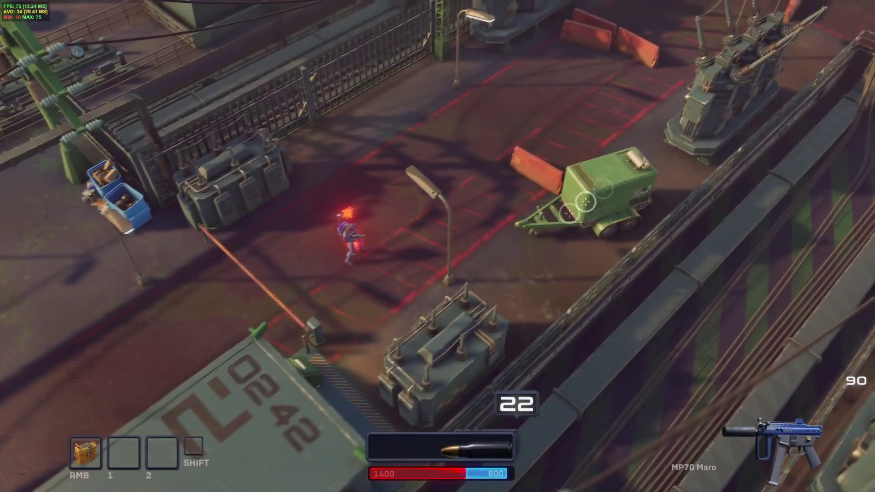
# Step: Move the character through the industrial yard, past the transformers and around the orange barriers
pyautogui.press('w')
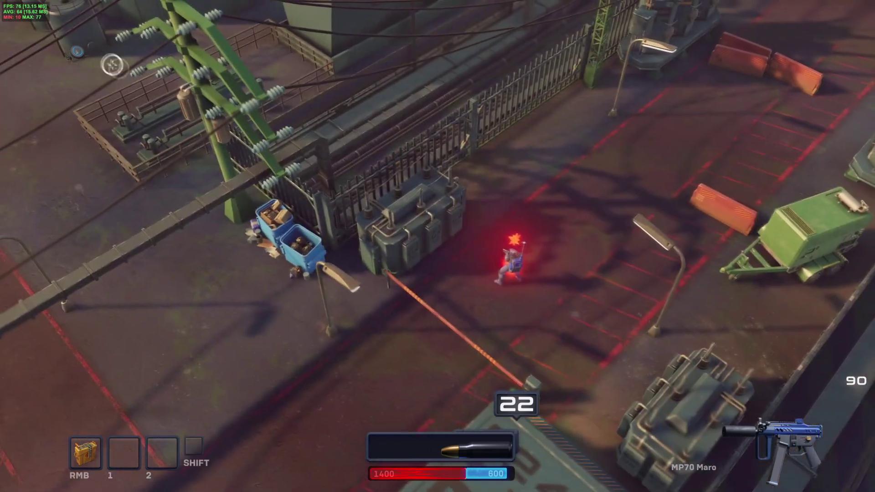
pyautogui.moveTo(77, 50)
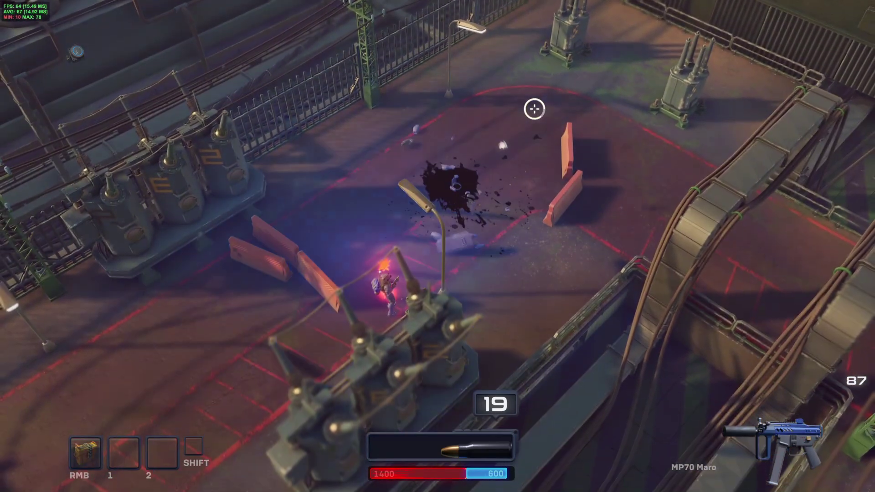
pyautogui.hotkey('w', 'd')
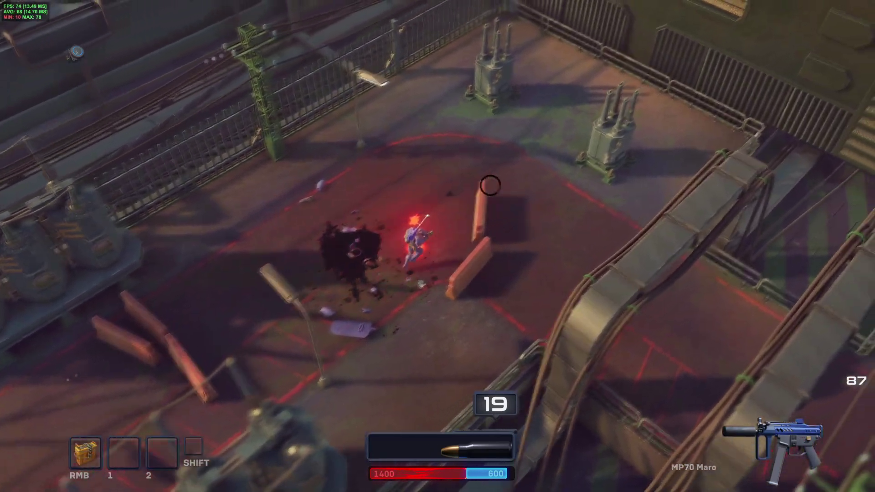
pyautogui.hotkey('s', 'd')
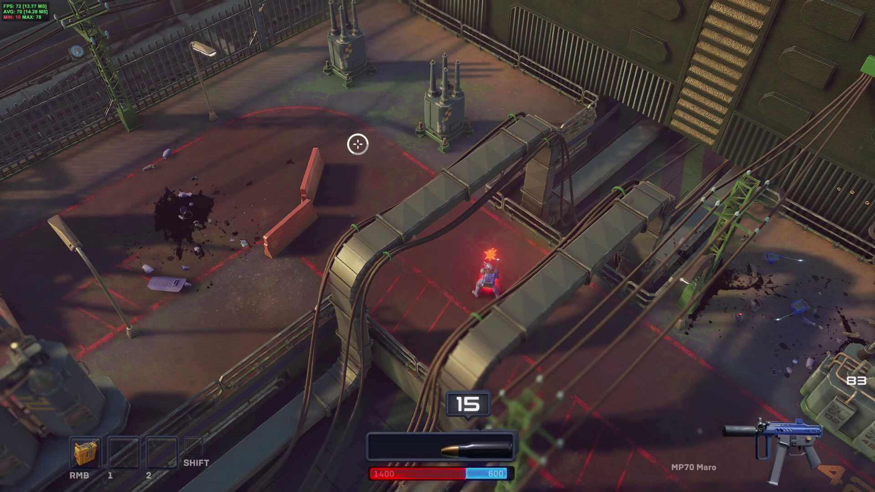
# Step: Return to the orange barriers and test-fire the MP70 Maro at the two free-standing transformers
pyautogui.press('w')
pyautogui.press('a')
pyautogui.click(456, 151)
pyautogui.click(500, 175)
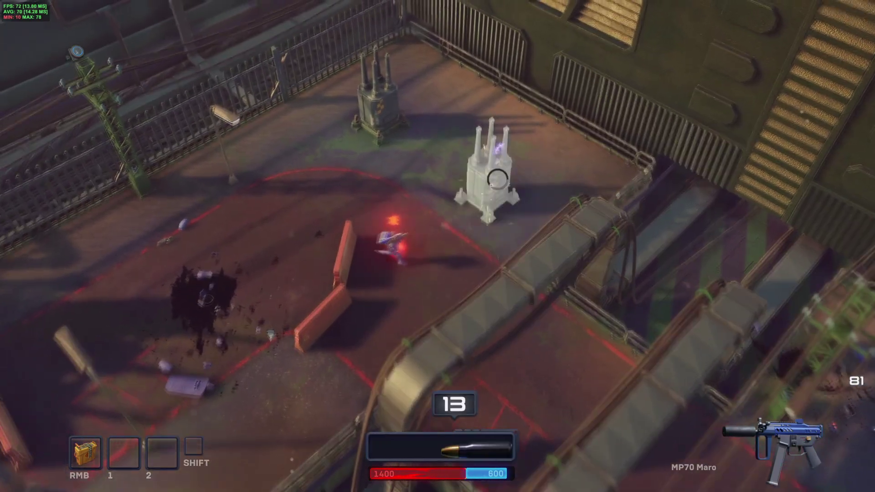
pyautogui.click(501, 182)
pyautogui.click(501, 184)
pyautogui.click(457, 145)
pyautogui.click(416, 103)
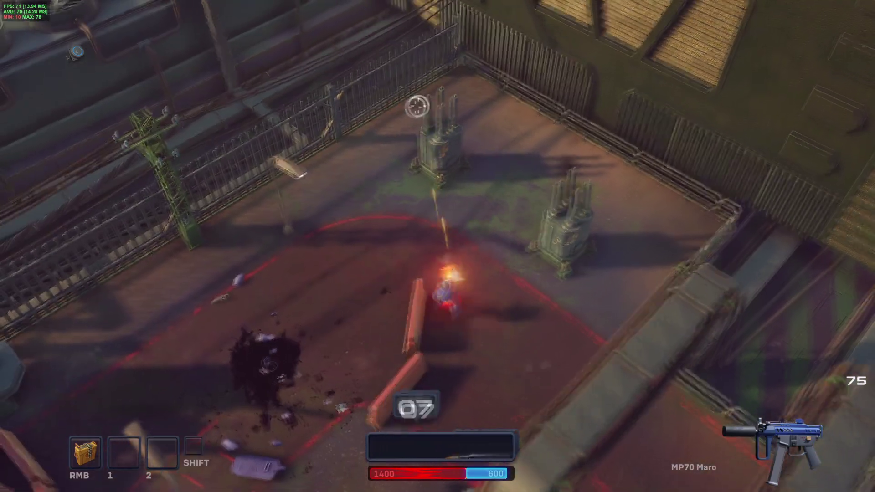
pyautogui.click(571, 186)
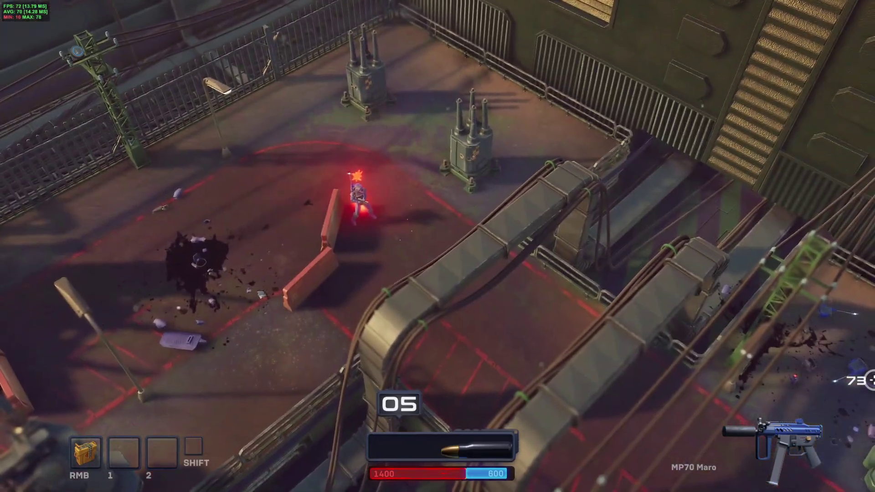